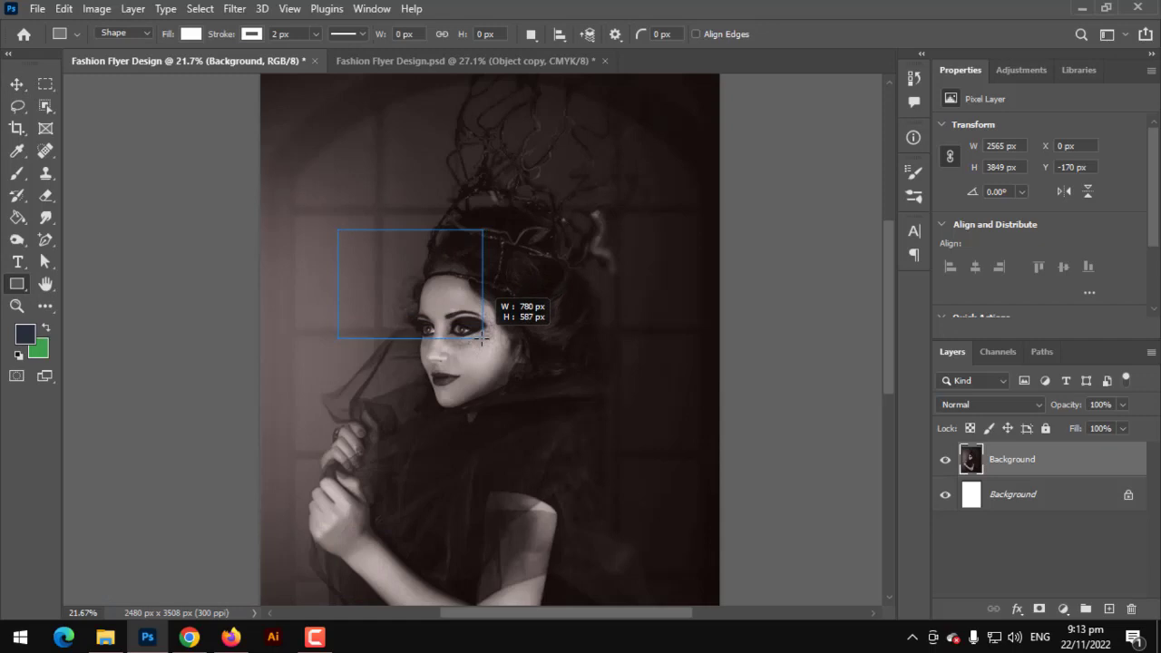
Remove the stroke from the white rectangle drawn over the upper part of the photo
click(254, 35)
click(153, 66)
click(16, 85)
click(16, 85)
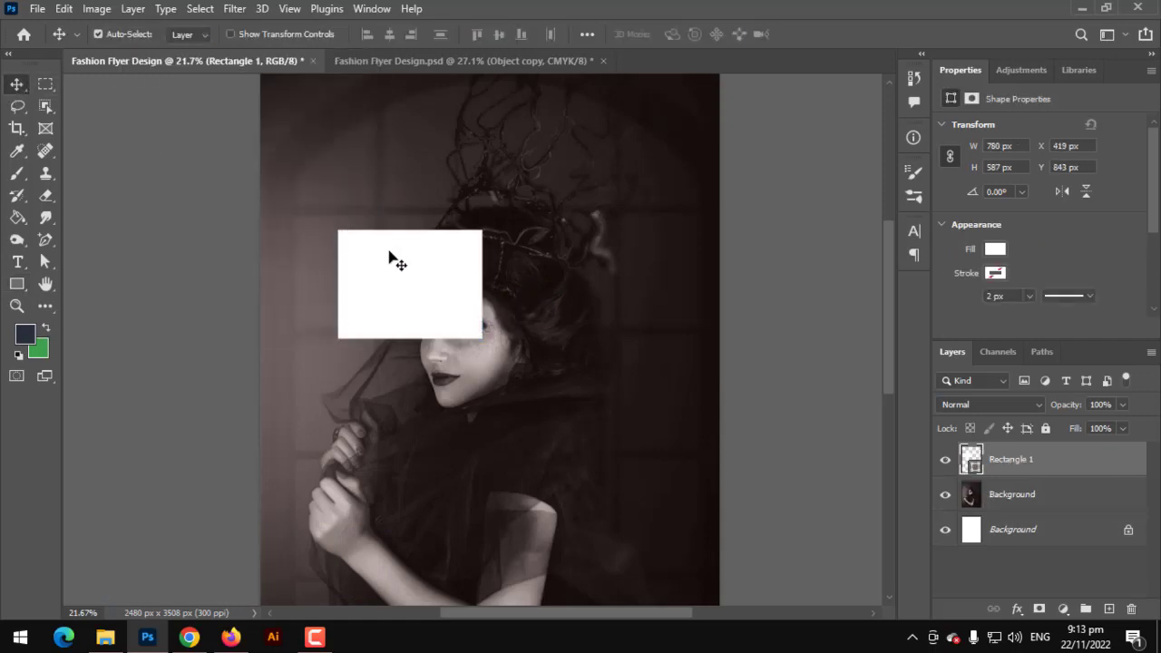
Move the white rectangle to about X 342 px, Y 1039 px, beside the woman's face
drag(390, 255, 380, 266)
scroll(430, 166, down, 3)
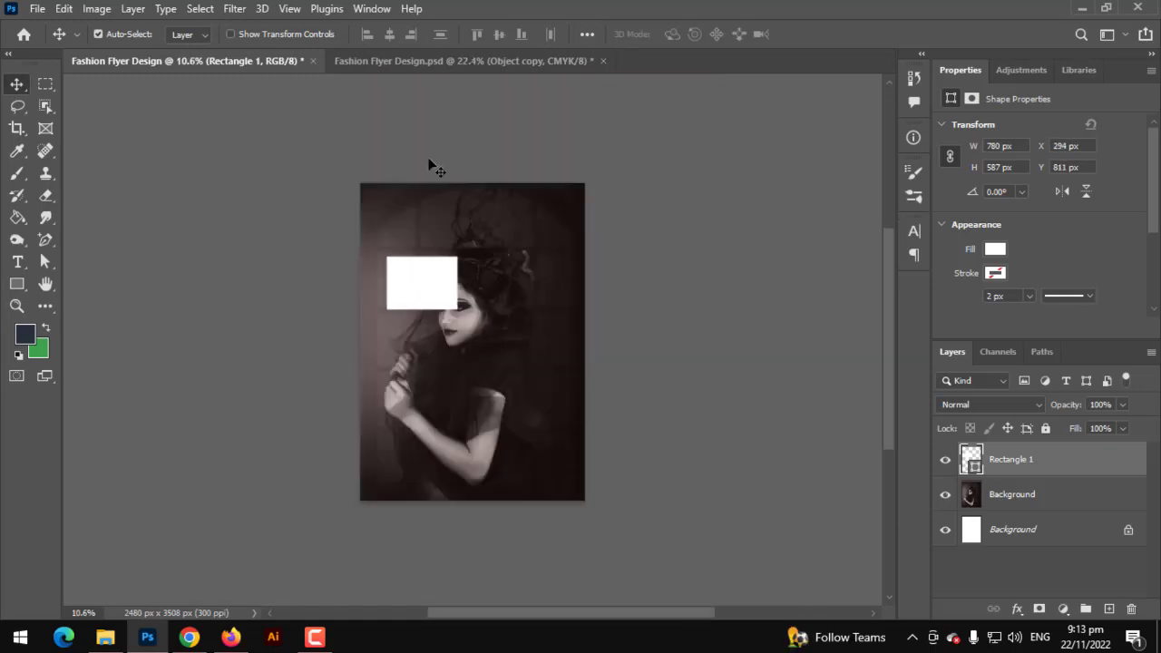
scroll(453, 331, up, 2)
drag(456, 333, 412, 332)
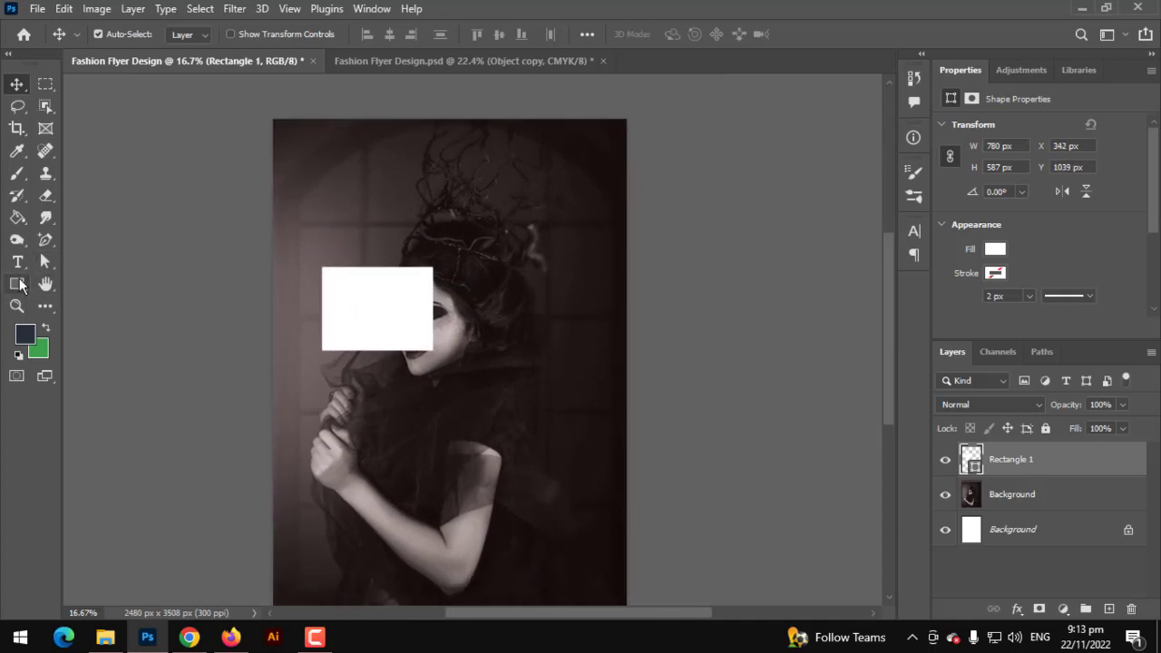
Draw a second rectangle of about 615 × 1017 px next to the white one, with no stroke and a dark navy fill
click(18, 284)
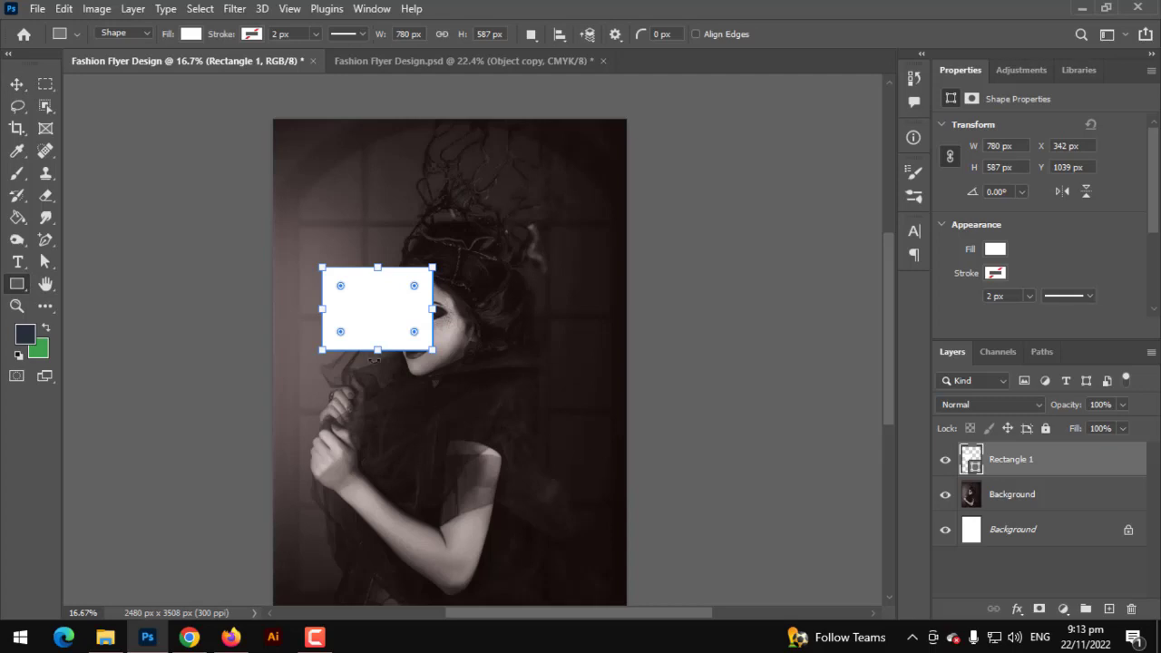
click(1058, 556)
drag(434, 181, 522, 325)
click(251, 34)
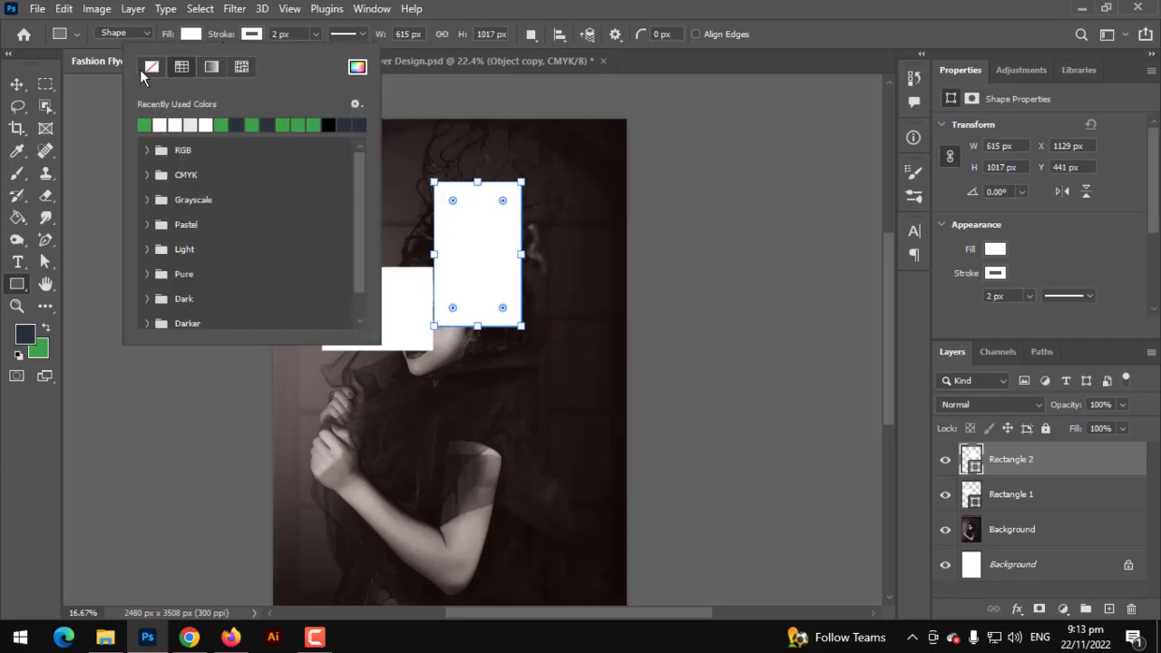
click(188, 34)
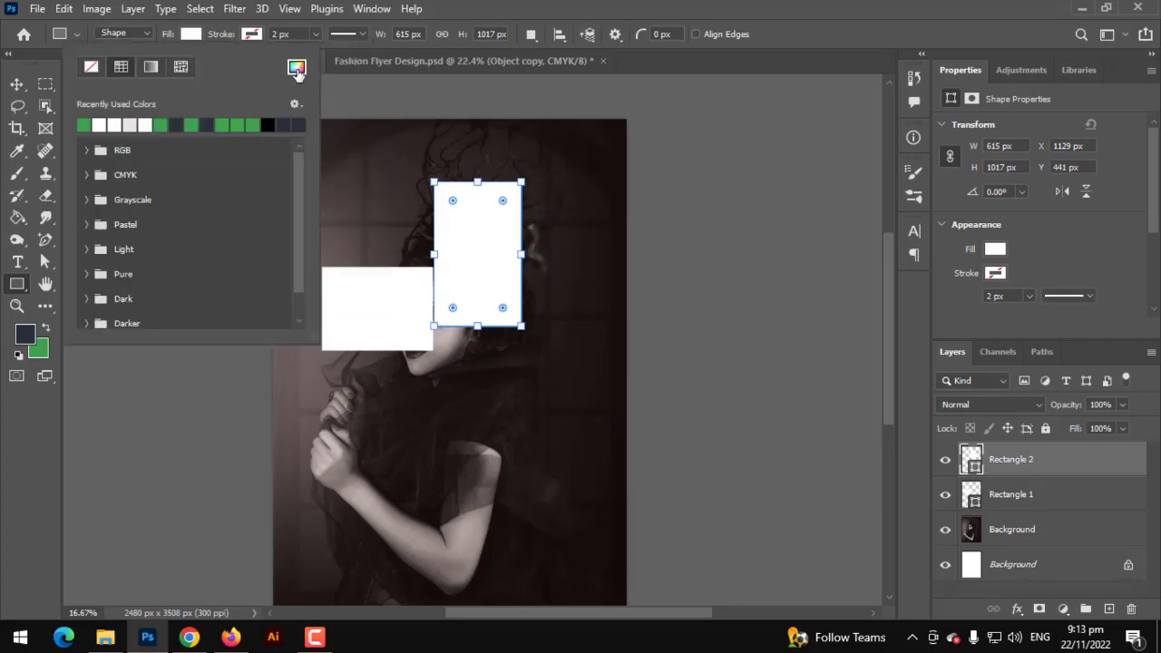
click(207, 124)
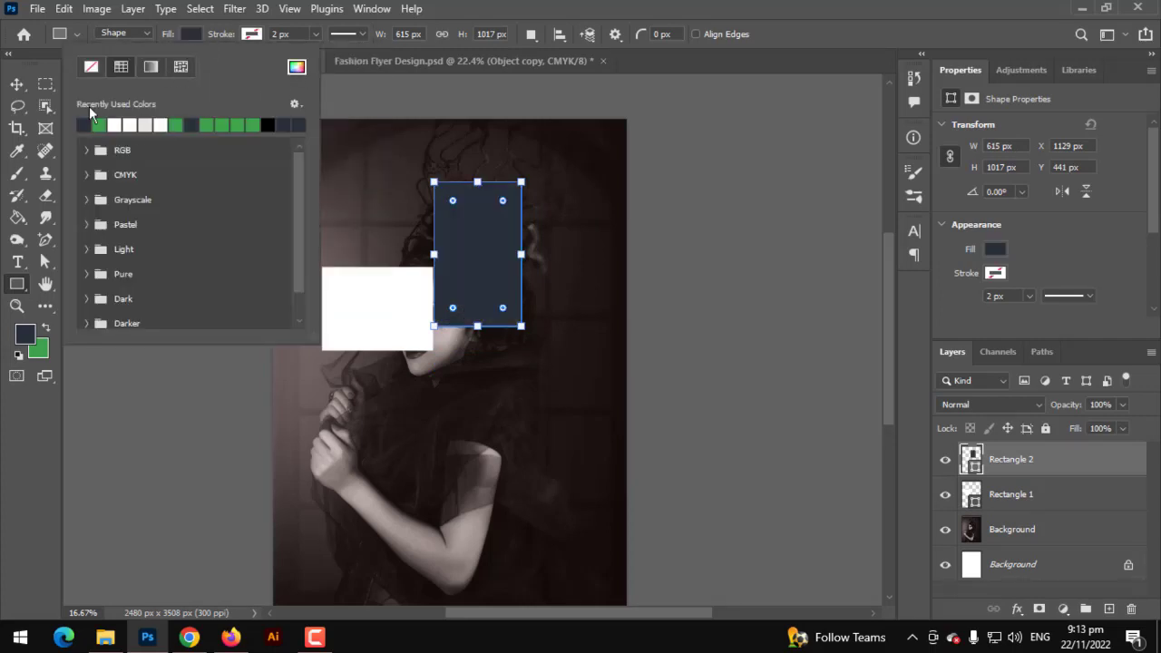
Move the navy rectangle flush with the white rectangle's right and bottom edges, and shorten it from its top to about 844 px high
click(16, 85)
drag(491, 298, 548, 257)
scroll(544, 343, up, 1)
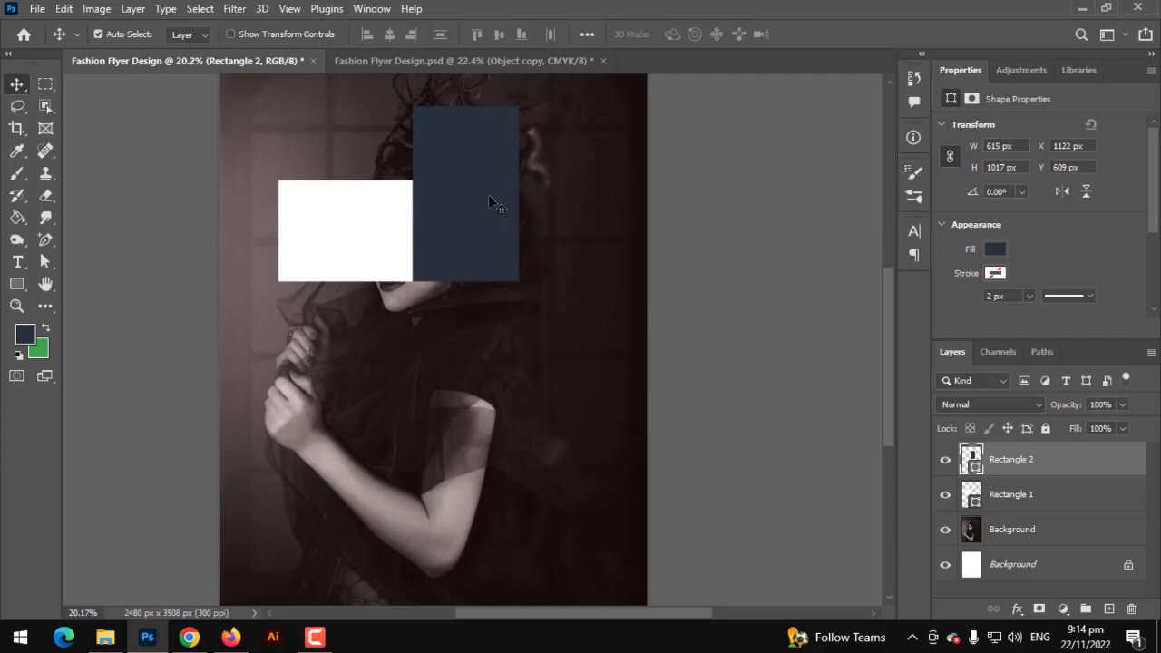
key(ctrl+t)
drag(466, 106, 465, 136)
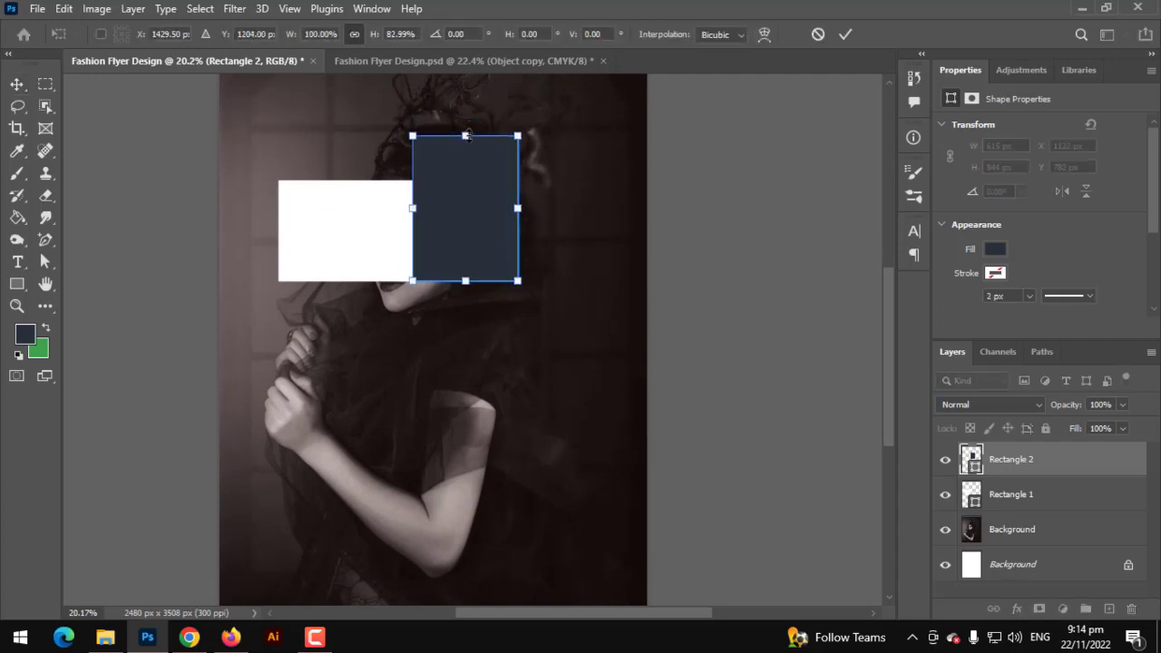
key(Return)
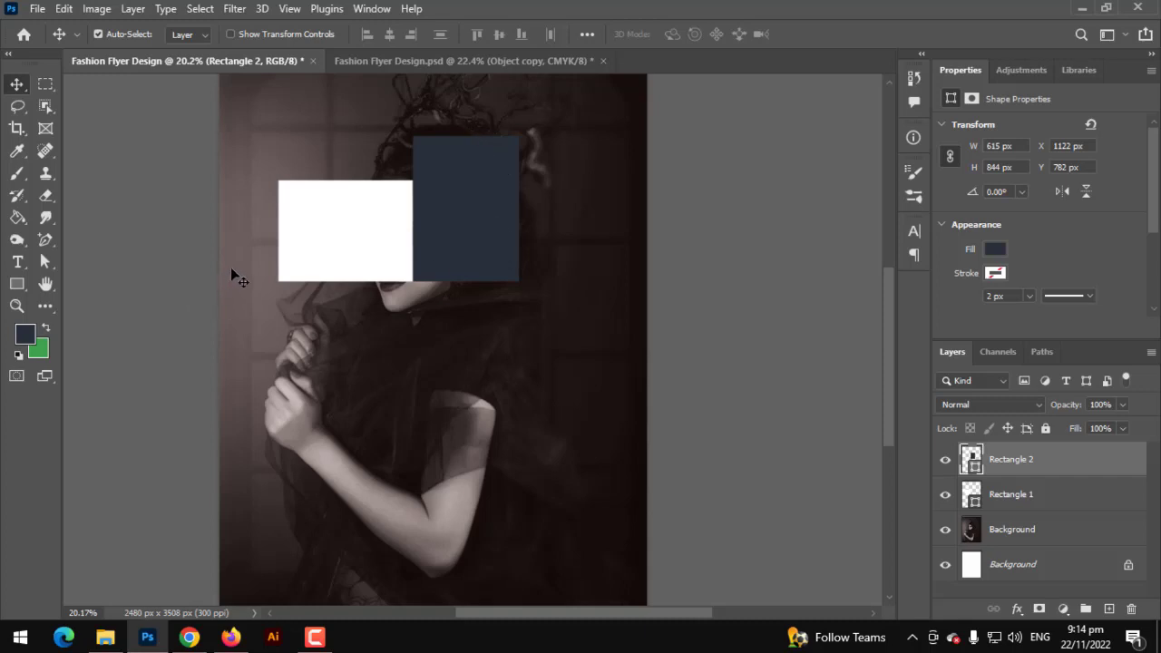
Draw a wide rectangle of about 1381 × 476 px below the white and navy rectangles
click(21, 283)
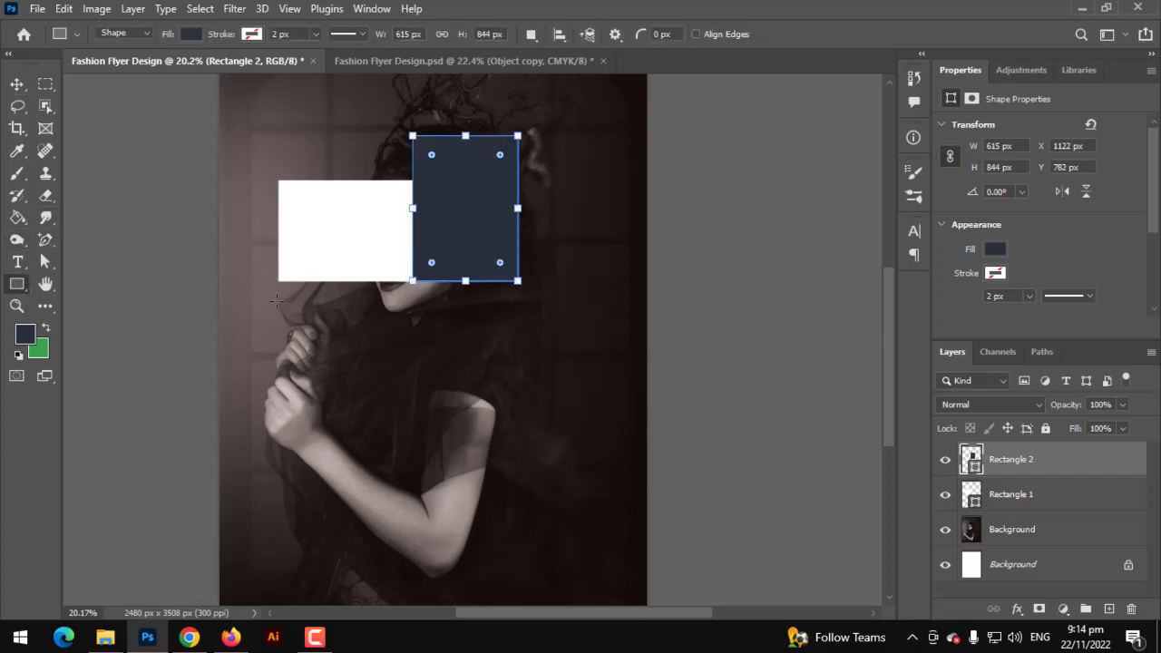
click(987, 585)
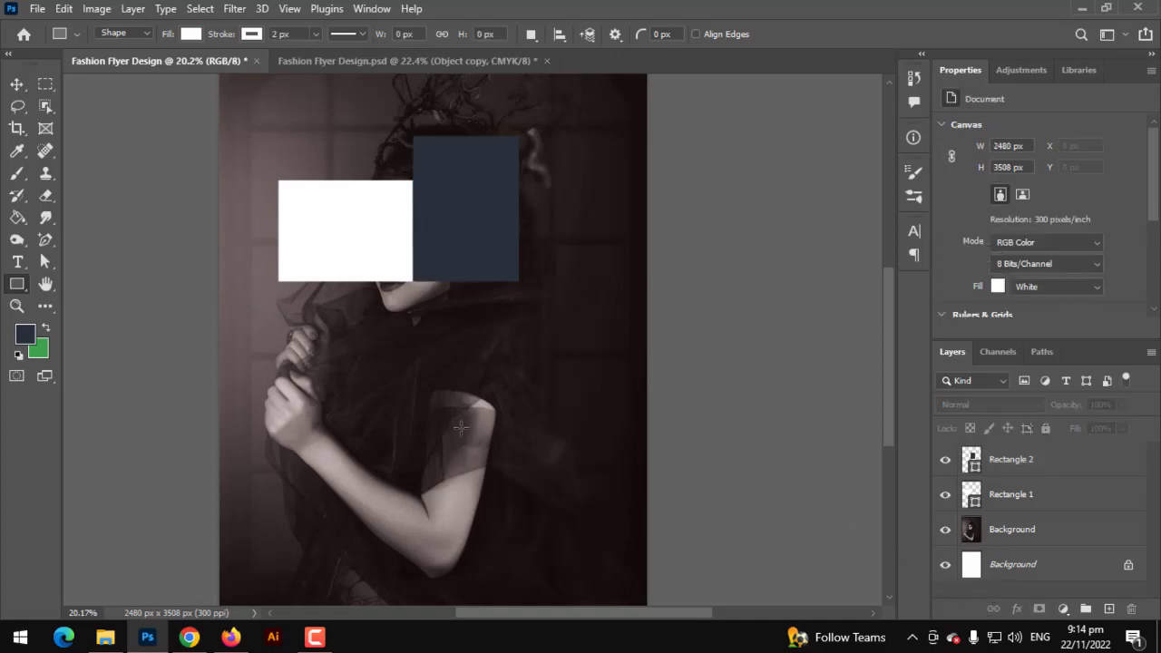
drag(282, 297, 519, 379)
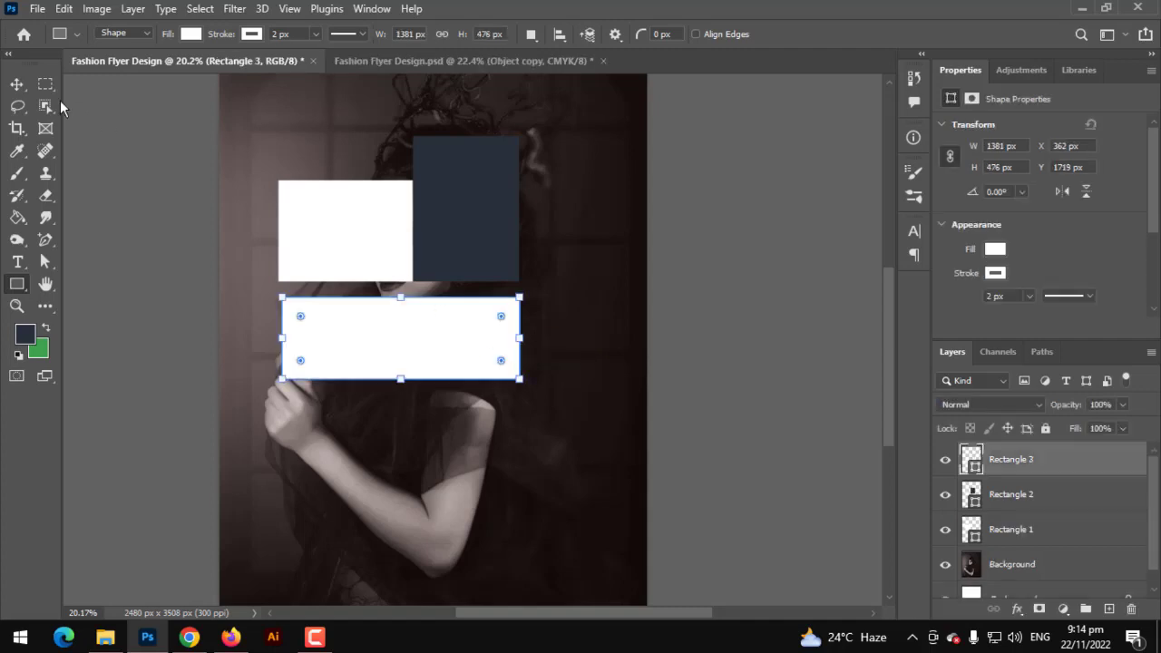
Move the wide rectangle against the two shapes above and scale it to their combined width, about 1394 px
scroll(69, 132, up, 6)
click(17, 84)
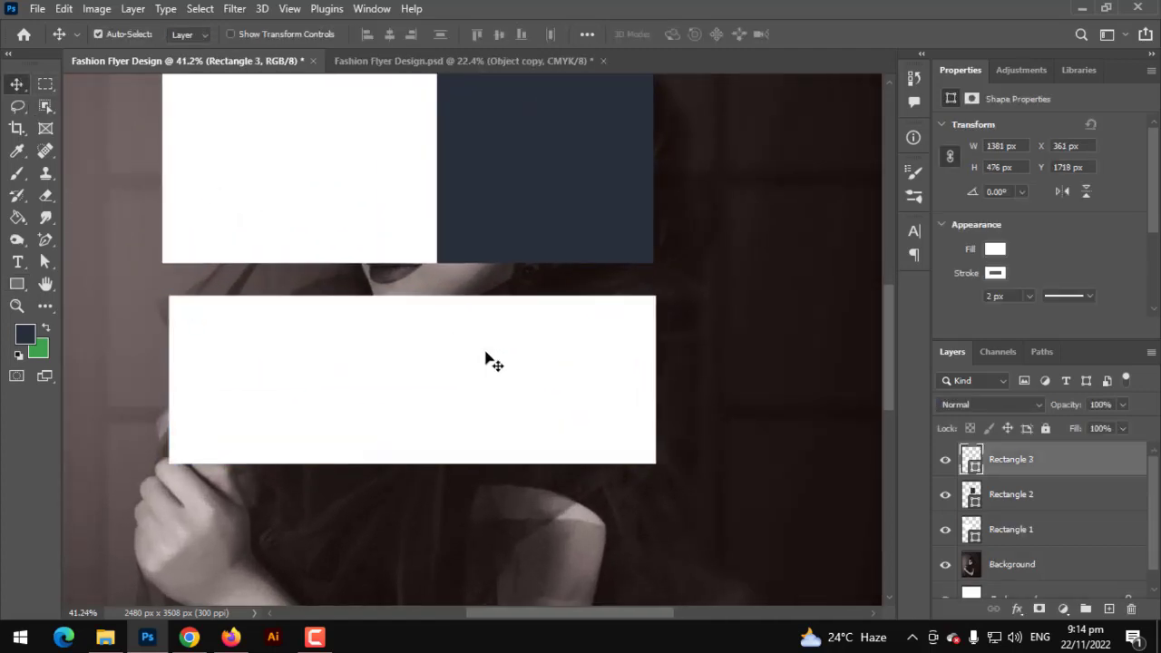
drag(486, 358, 492, 341)
key(ctrl+t)
drag(167, 358, 227, 326)
key(Return)
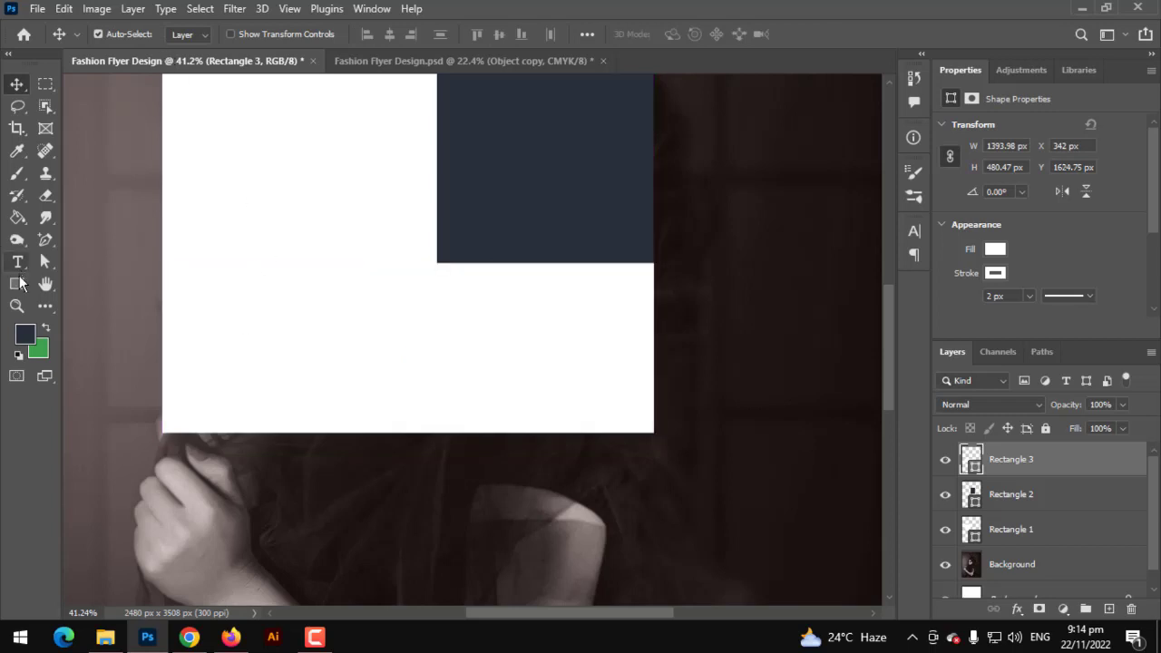
Change the fill of the wide rectangle to light grey
click(16, 284)
click(189, 36)
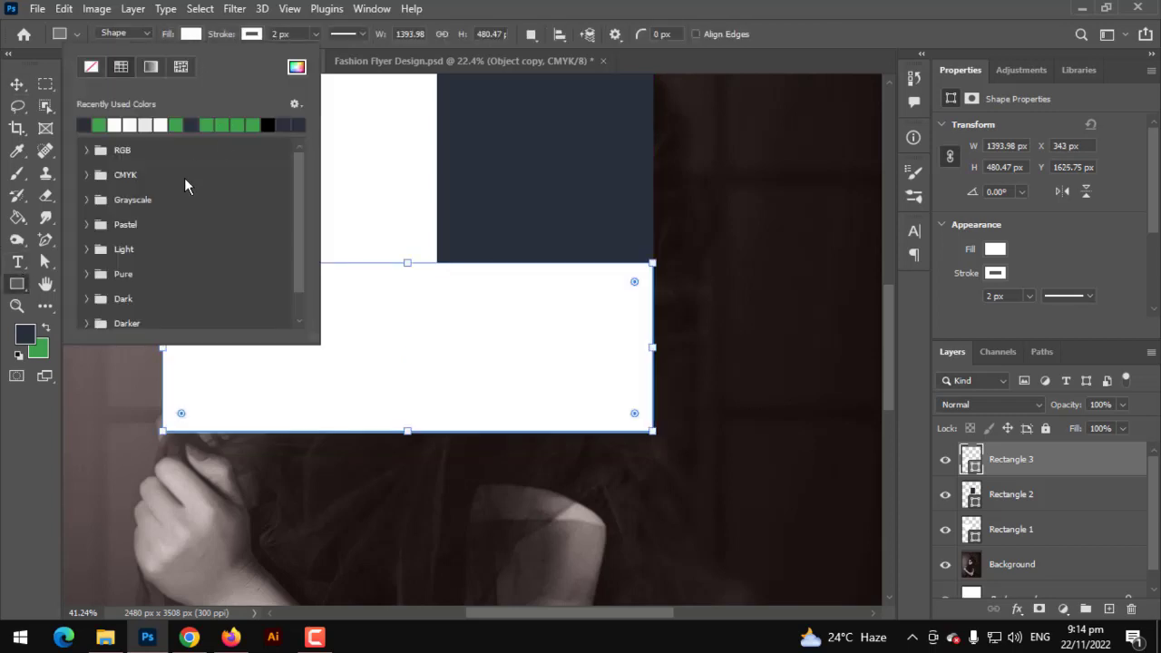
click(145, 125)
click(17, 83)
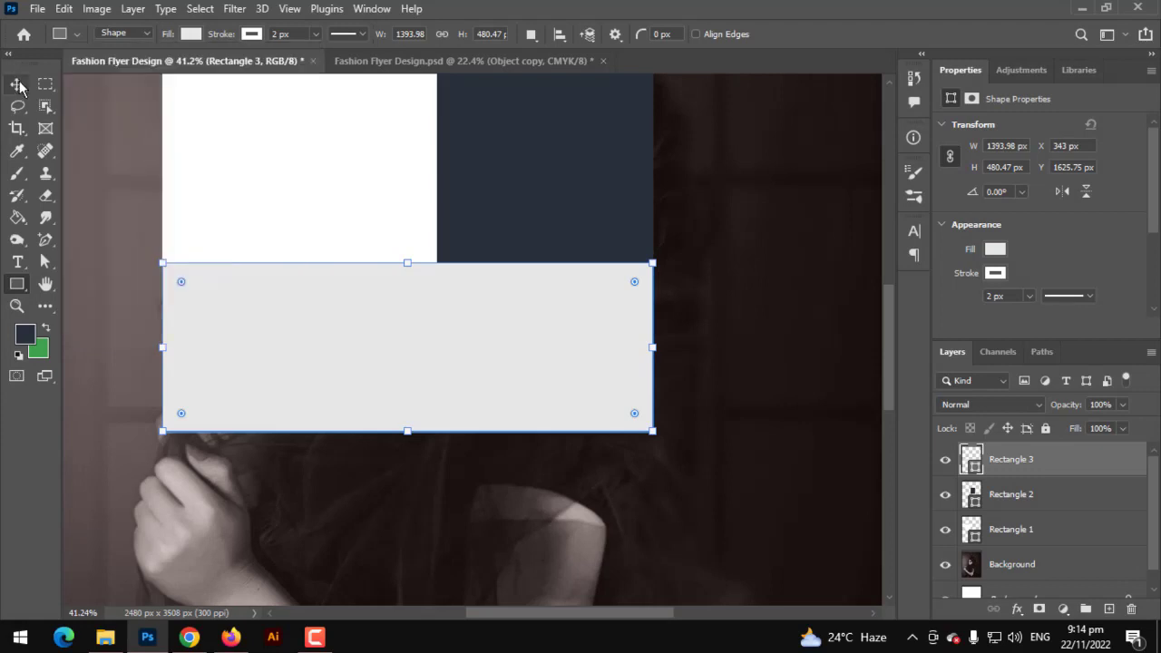
Duplicate the navy rectangle and place the copy against the grey rectangle's right edge, with their tops aligned
scroll(324, 344, down, 3)
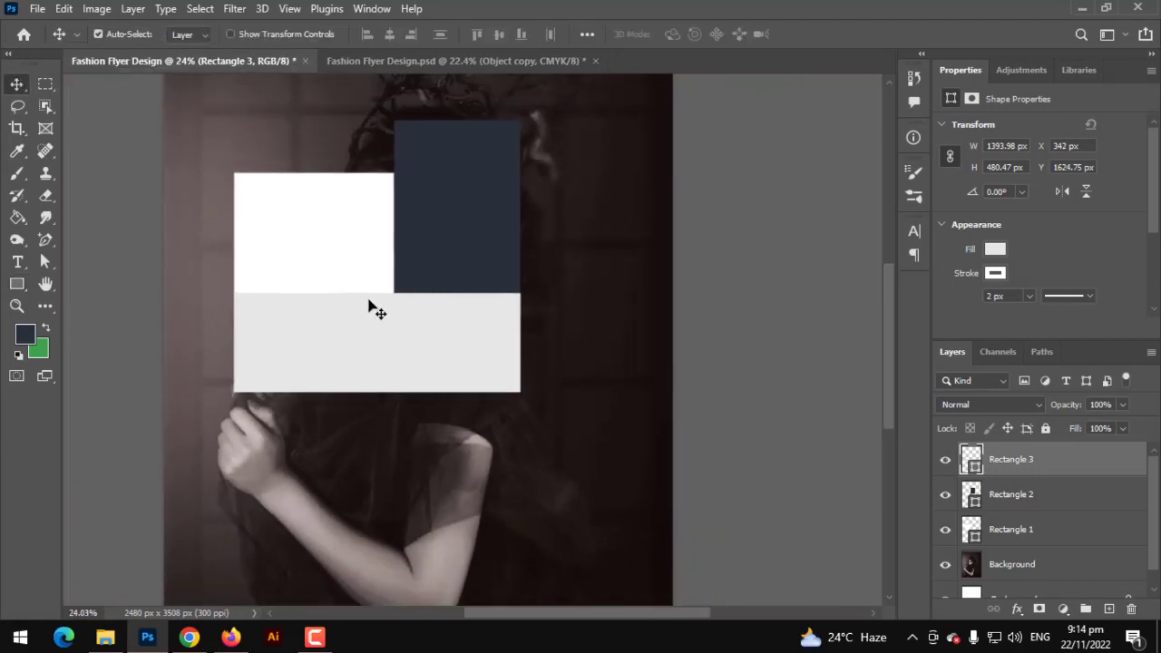
drag(463, 283, 578, 433)
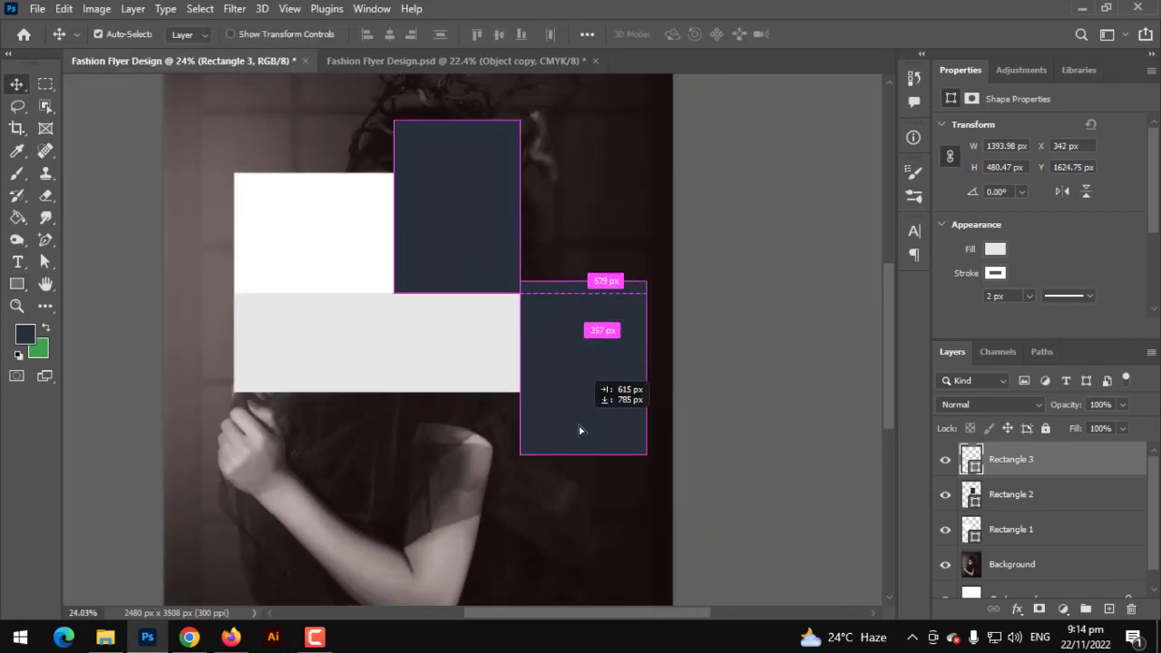
drag(468, 479, 352, 386)
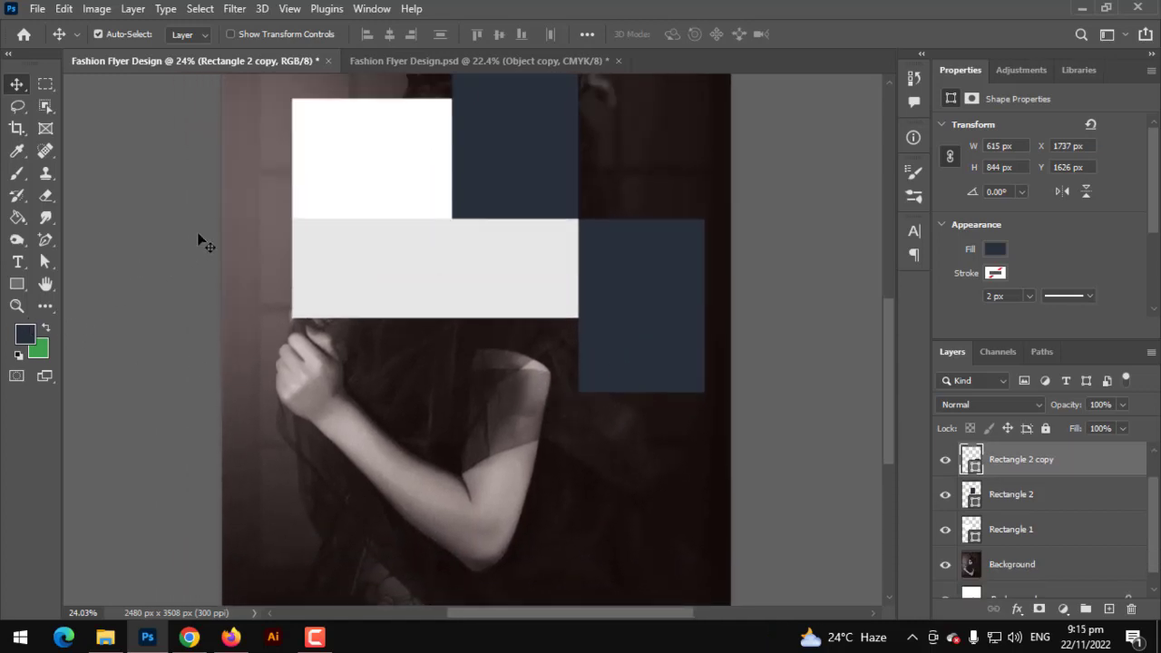
Draw a navy rectangle of about 625 × 558 px and place it under the right end of the grey rectangle
key(u)
drag(314, 376, 442, 491)
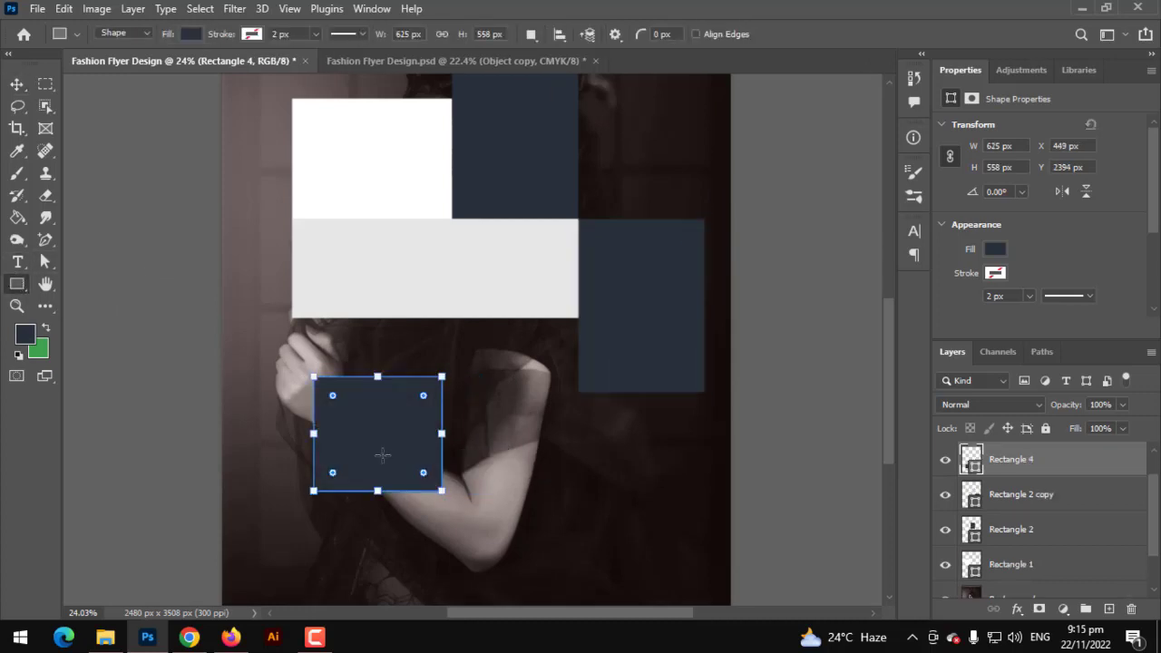
click(18, 83)
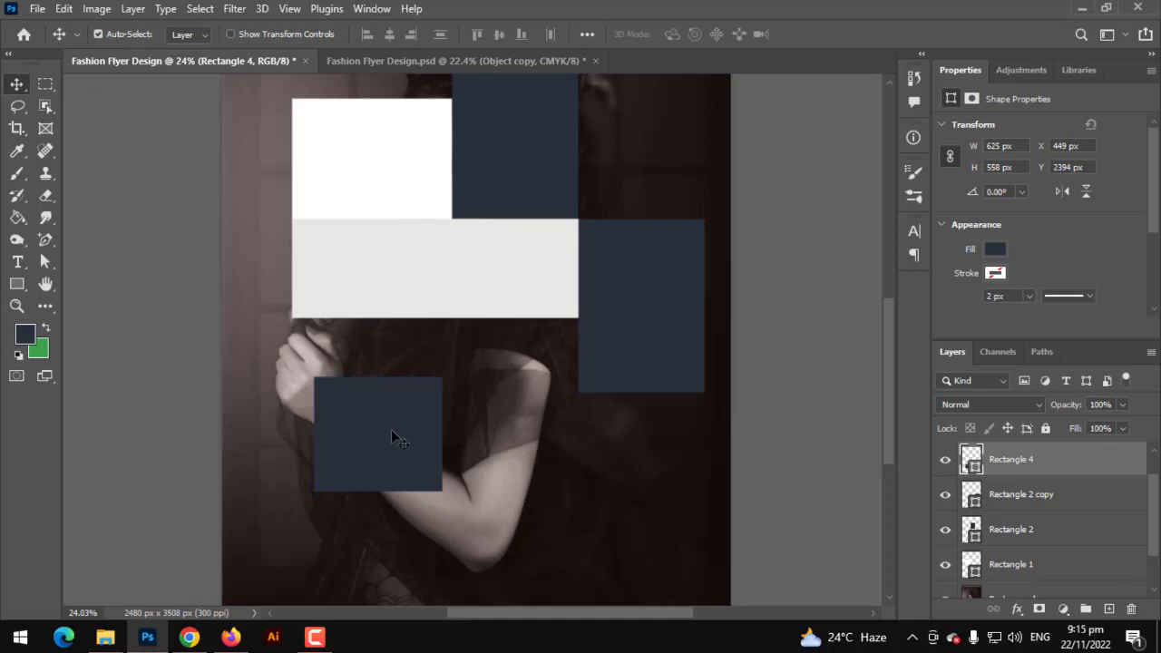
drag(391, 431, 526, 382)
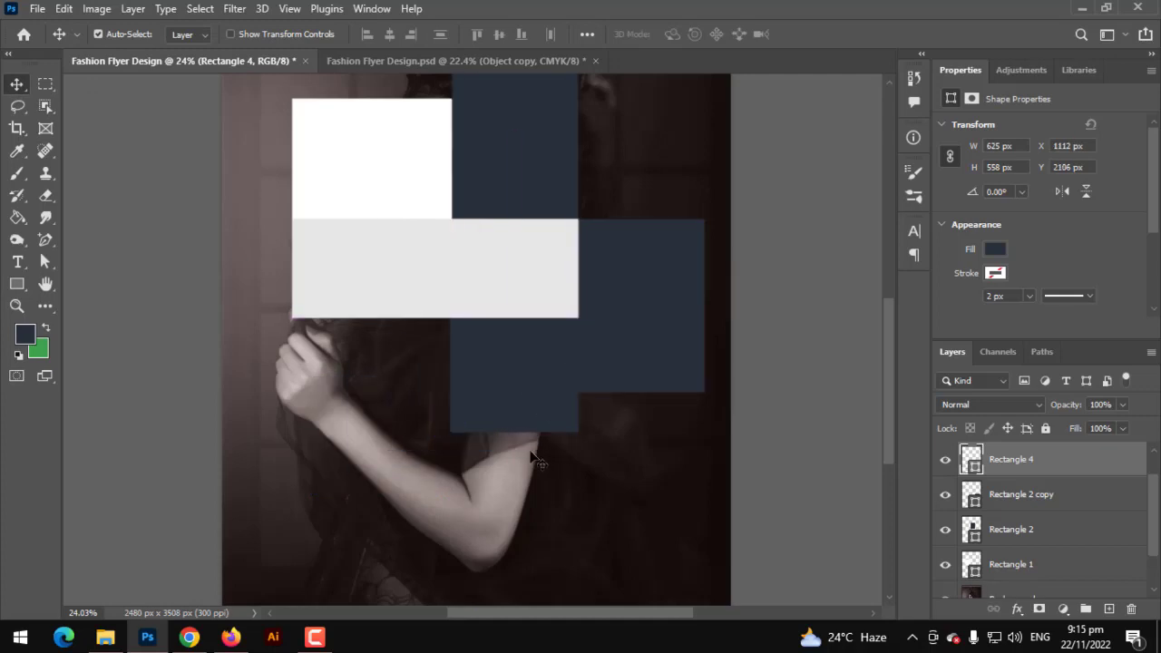
Stretch the navy rectangle under the grey one to about 616 px high
drag(515, 441, 483, 396)
key(ctrl+t)
key(Return)
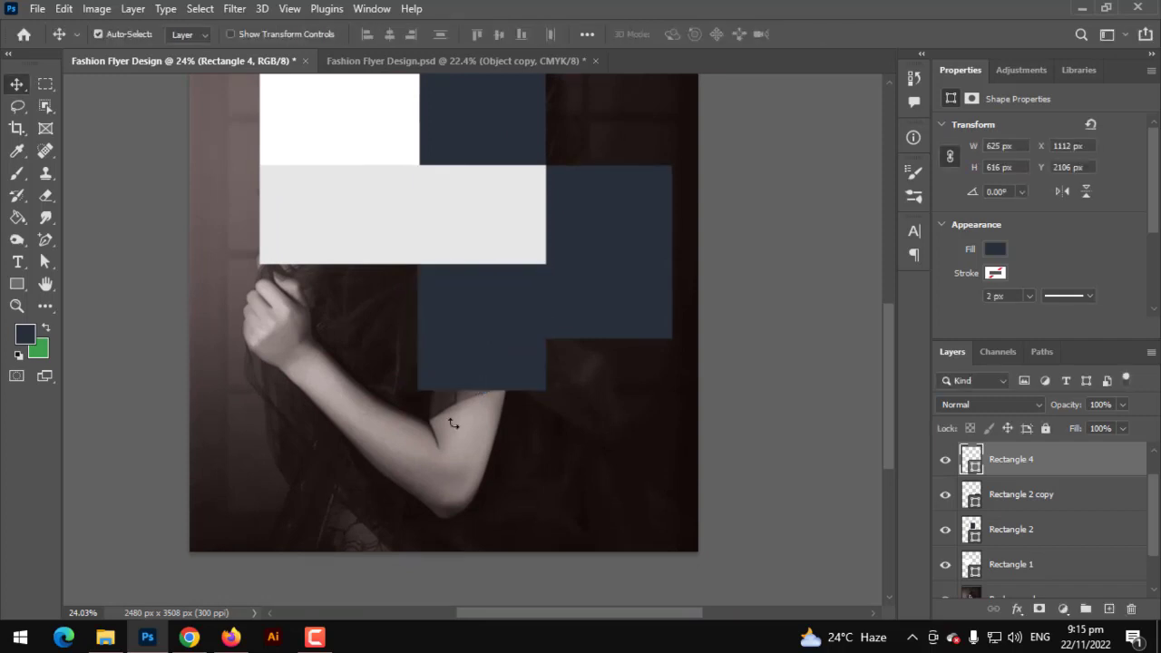
Duplicate the navy rectangle right of the grey one directly below itself and scale the copy to about 444 × 610 px
scroll(462, 434, up, 2)
drag(592, 365, 590, 545)
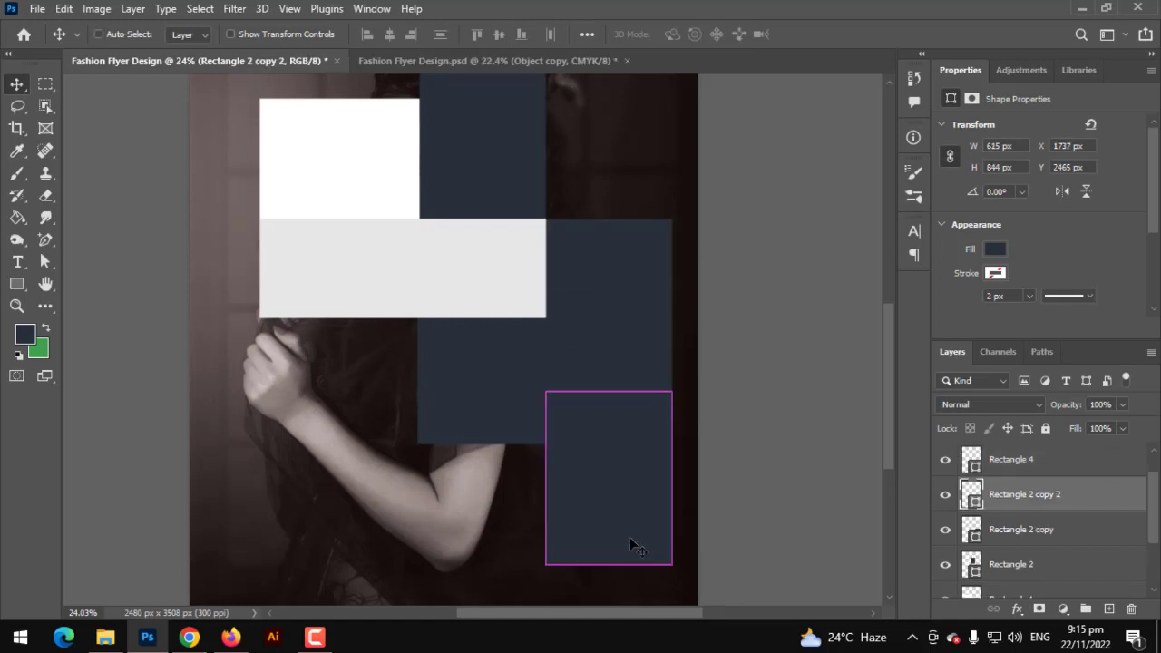
key(ctrl+t)
drag(671, 477, 603, 478)
key(Return)
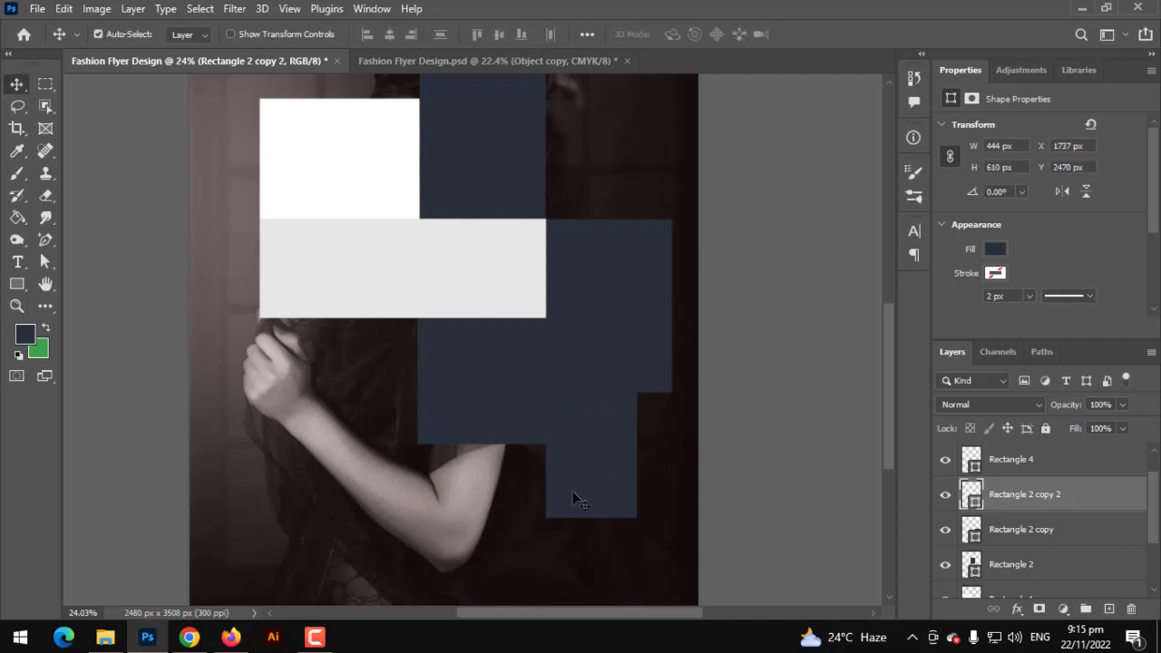
Fill the smallest, lowest rectangle with a medium blue
scroll(572, 491, down, 2)
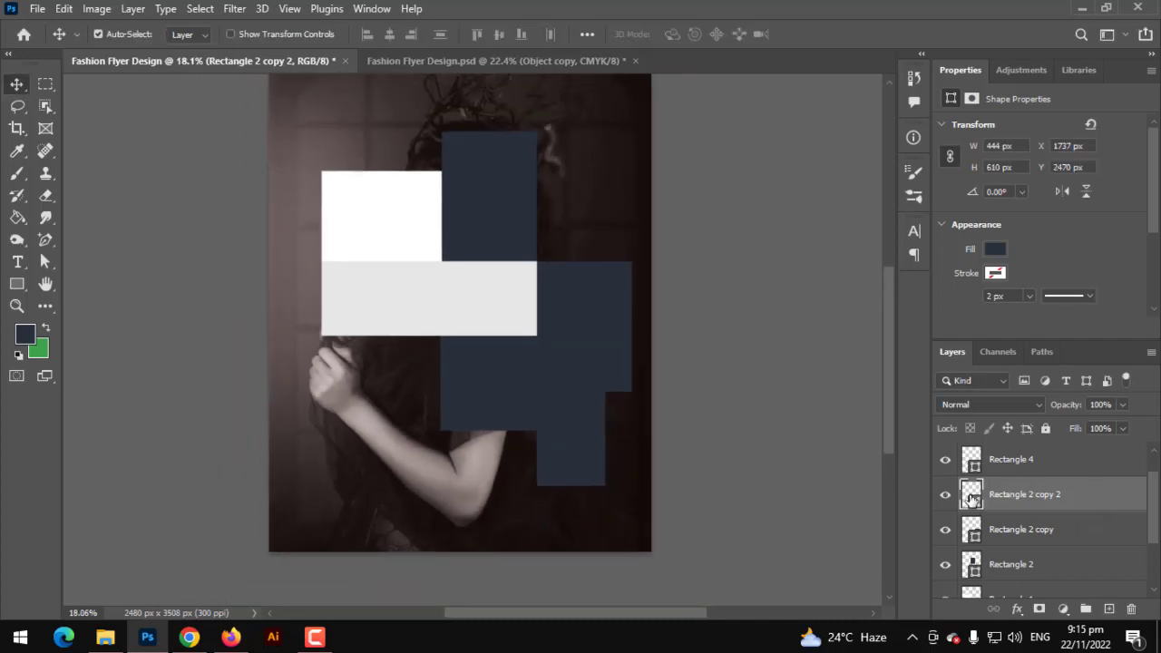
double_click(971, 497)
click(464, 371)
click(681, 317)
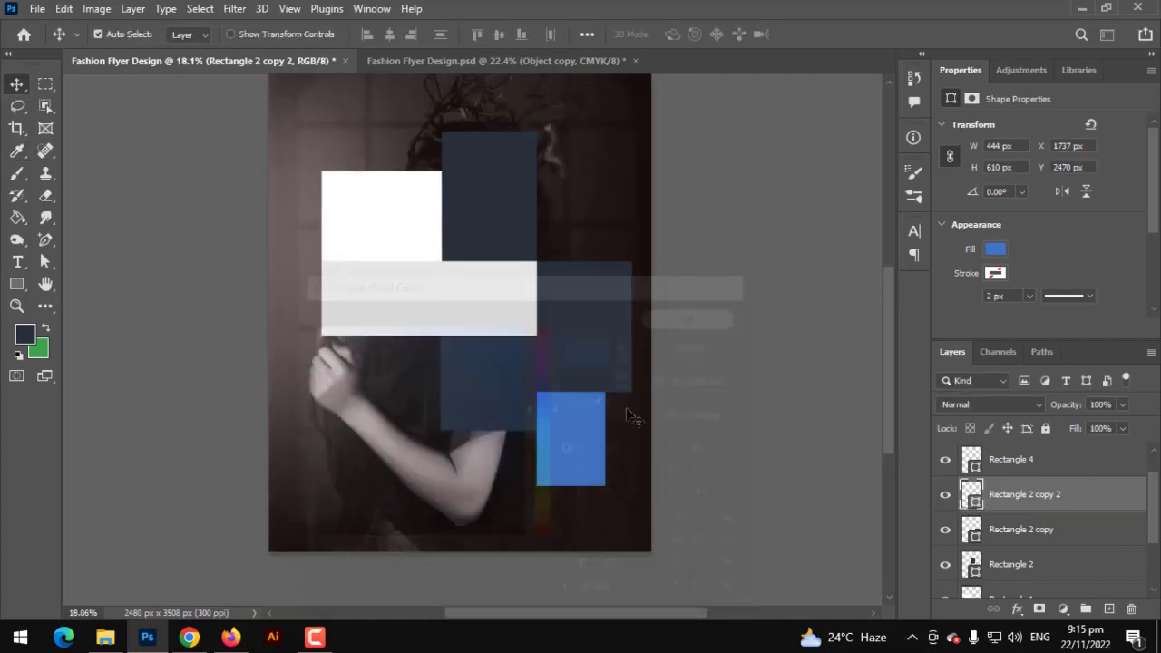
Fill the navy rectangle to the right of the grey one with a brighter, lighter blue
click(589, 362)
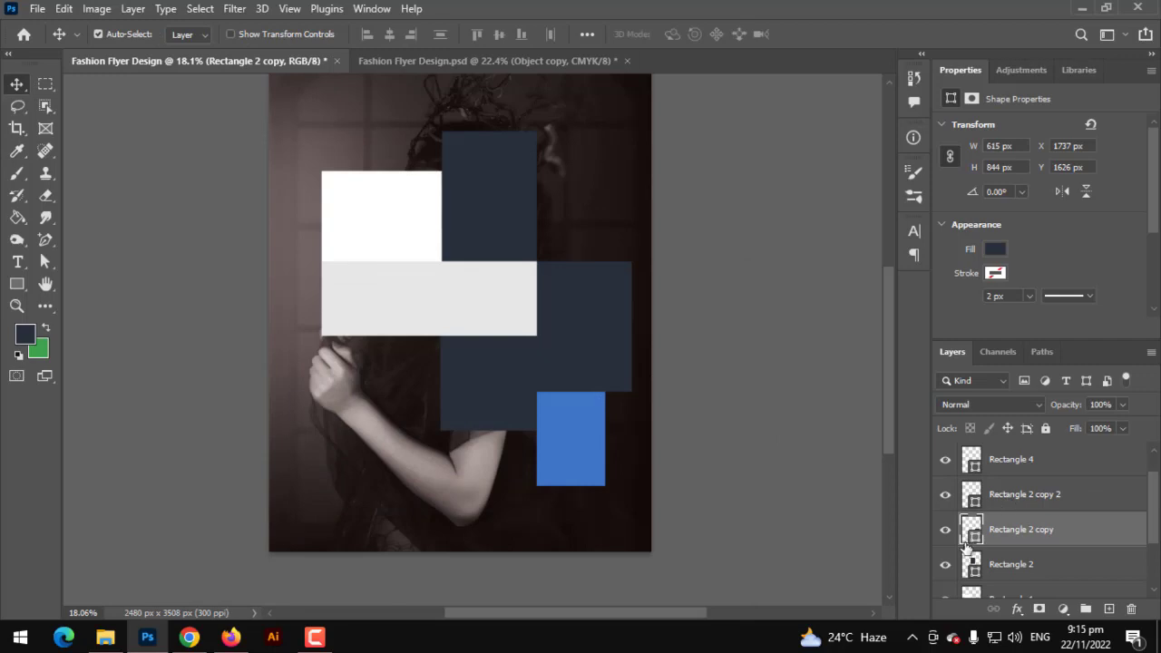
double_click(972, 531)
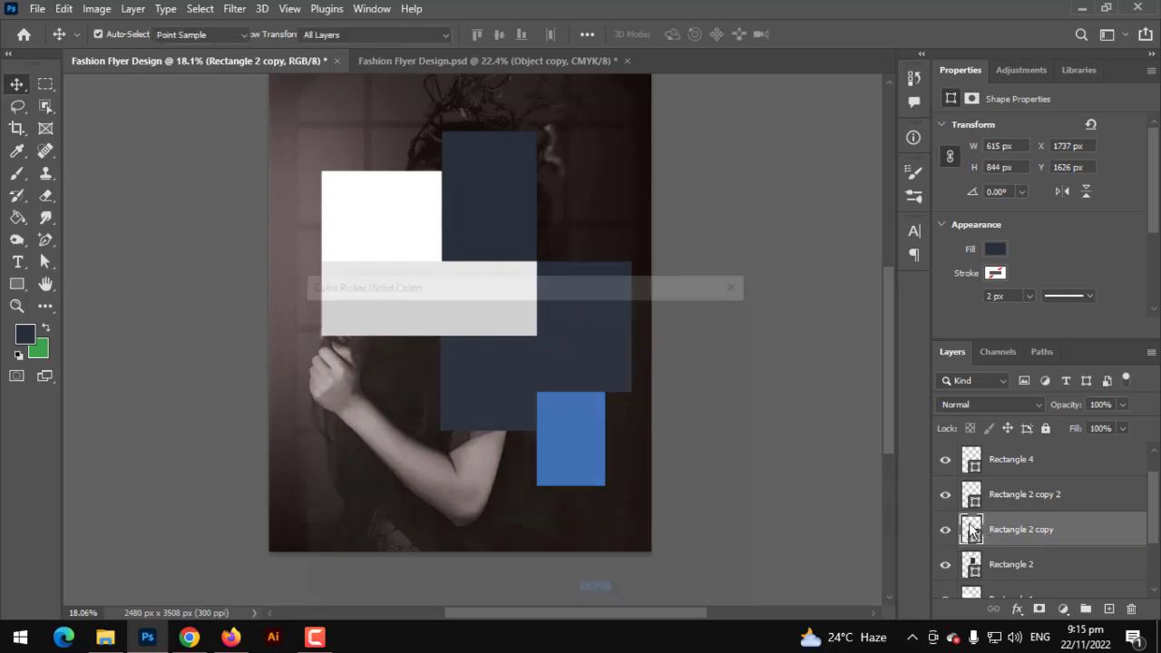
click(464, 323)
click(689, 318)
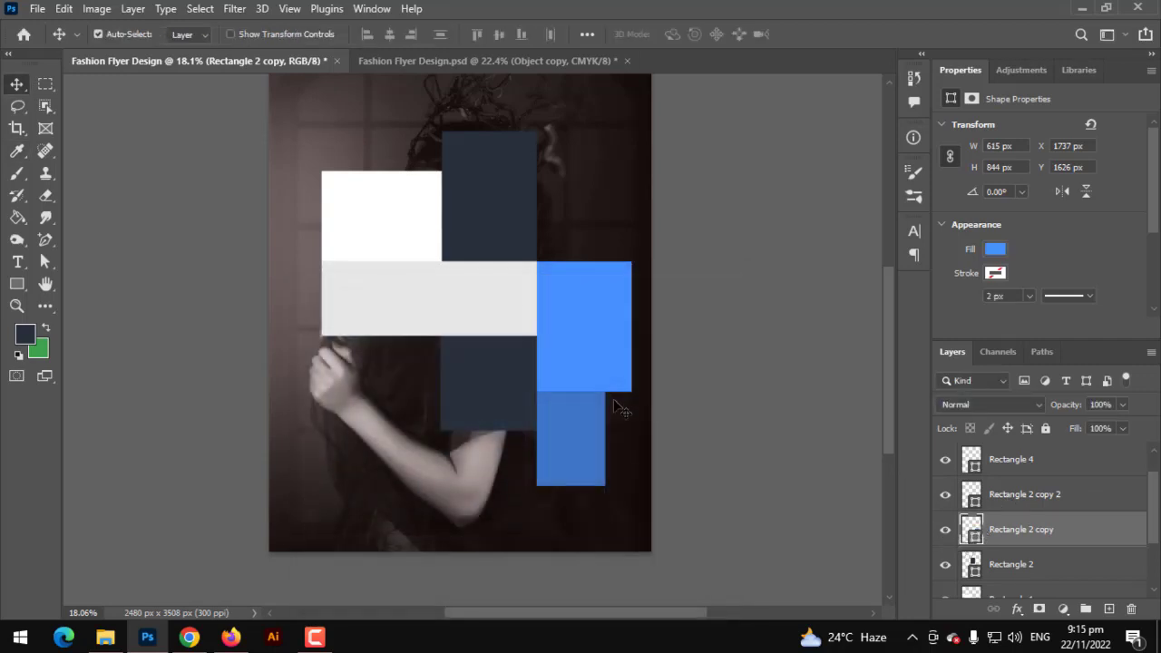
scroll(590, 445, down, 2)
scroll(547, 450, up, 5)
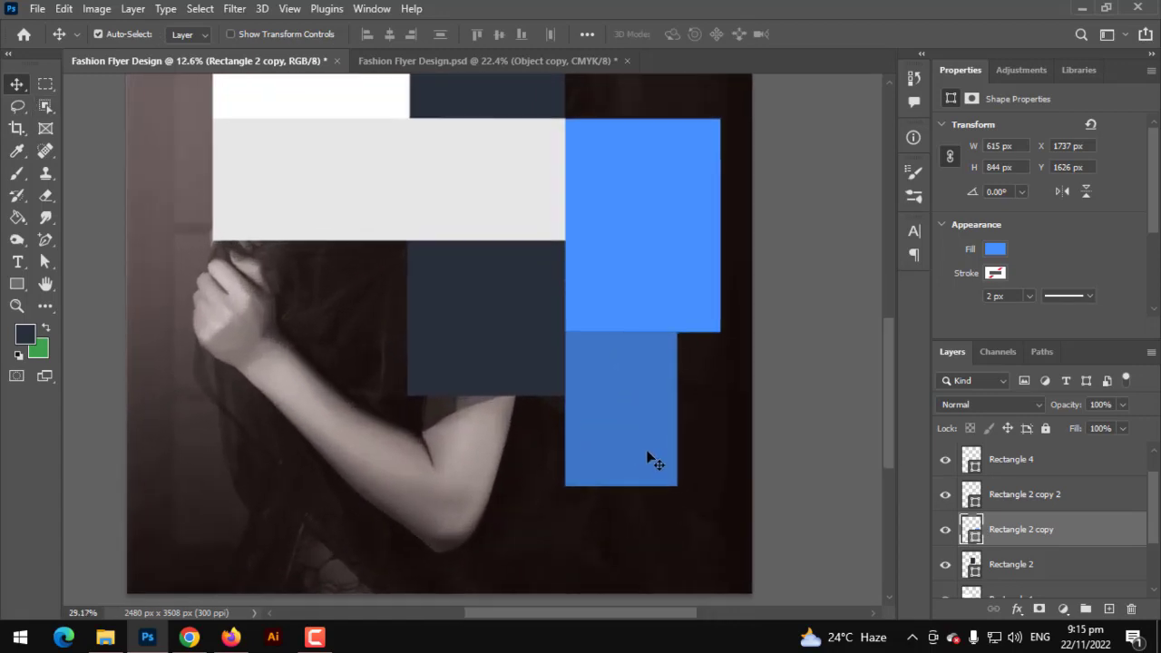
scroll(606, 399, down, 5)
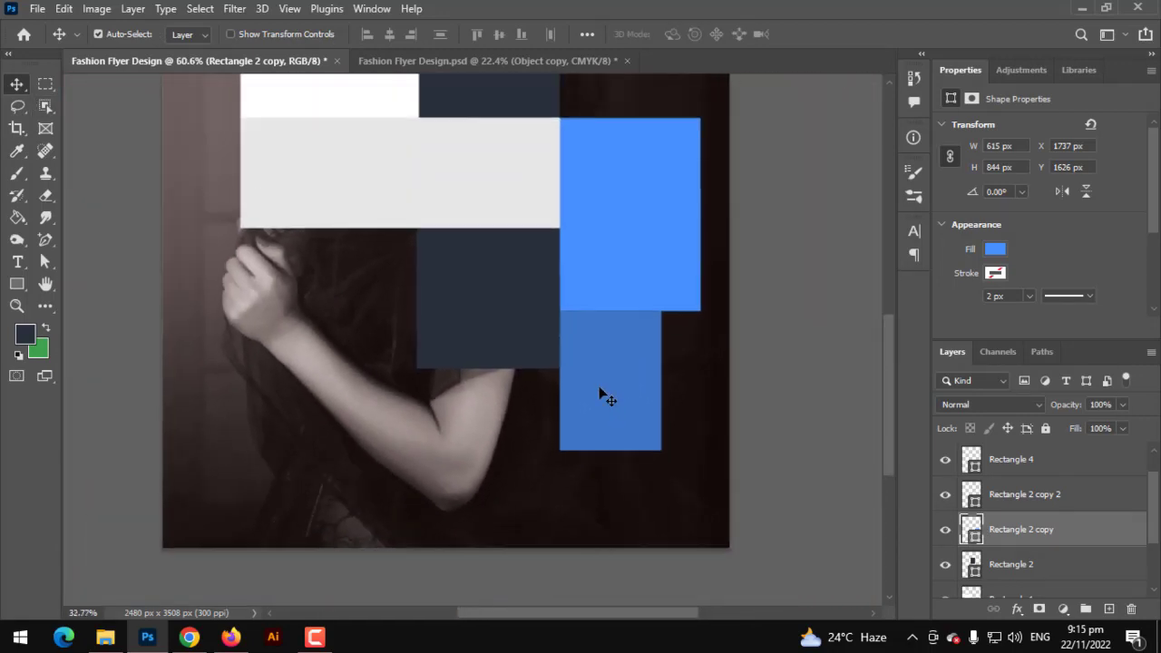
Select the layers from Rectangle 4 down to Rectangle 1 and move them together to the centre of the canvas
click(1004, 464)
scroll(998, 535, down, 2)
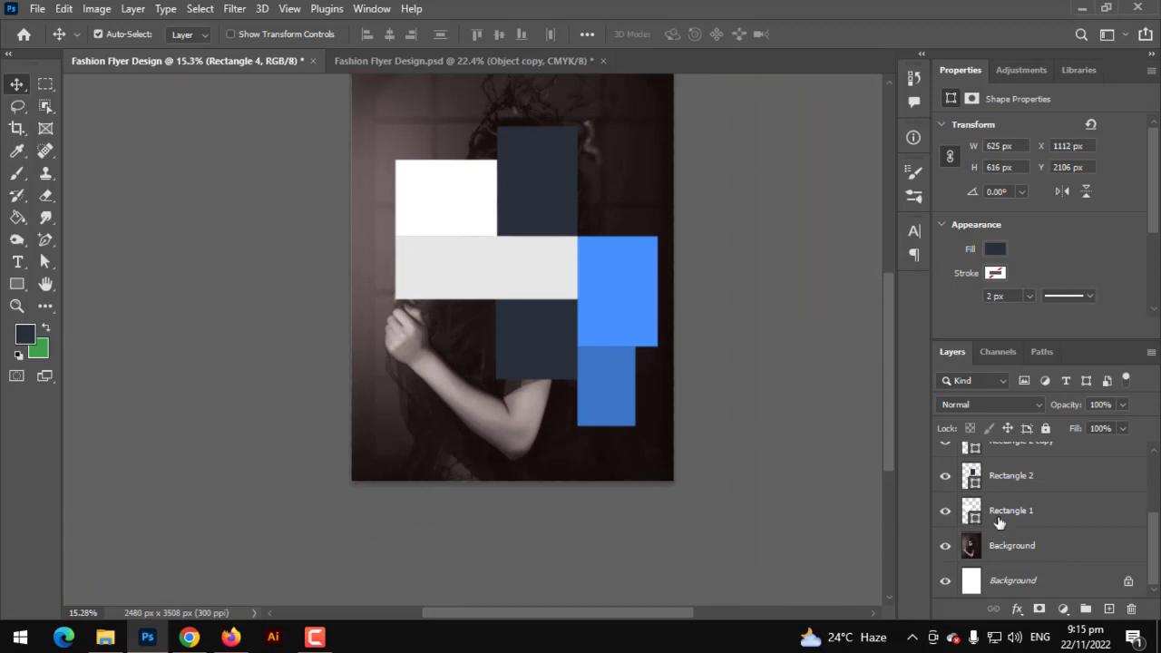
shift+click(998, 519)
key(ctrl+t)
drag(594, 319, 590, 376)
key(Return)
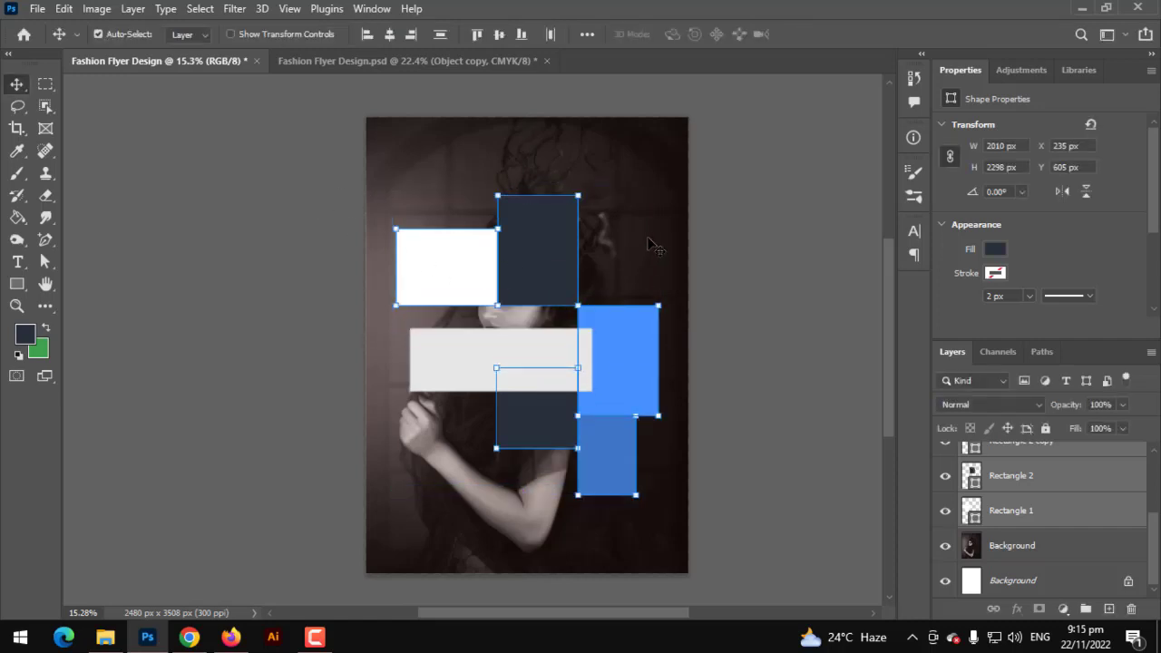
Group the selected rectangle layers and add Rectangle 3 to the group
key(ctrl+t)
click(567, 256)
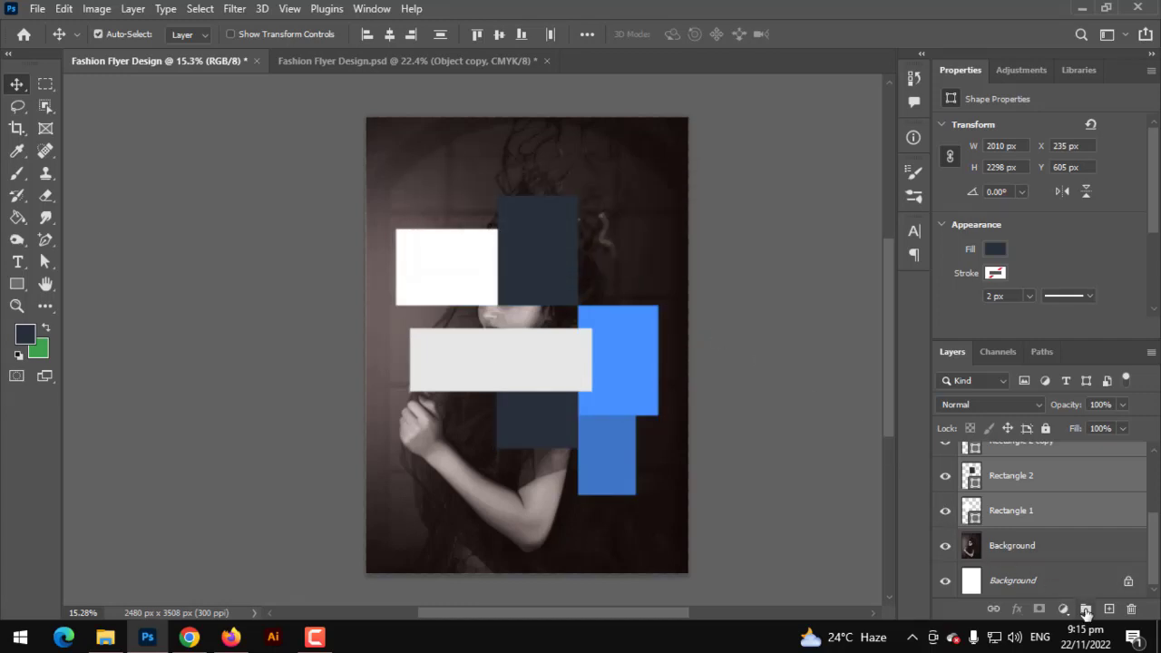
click(1086, 611)
key(ctrl+t)
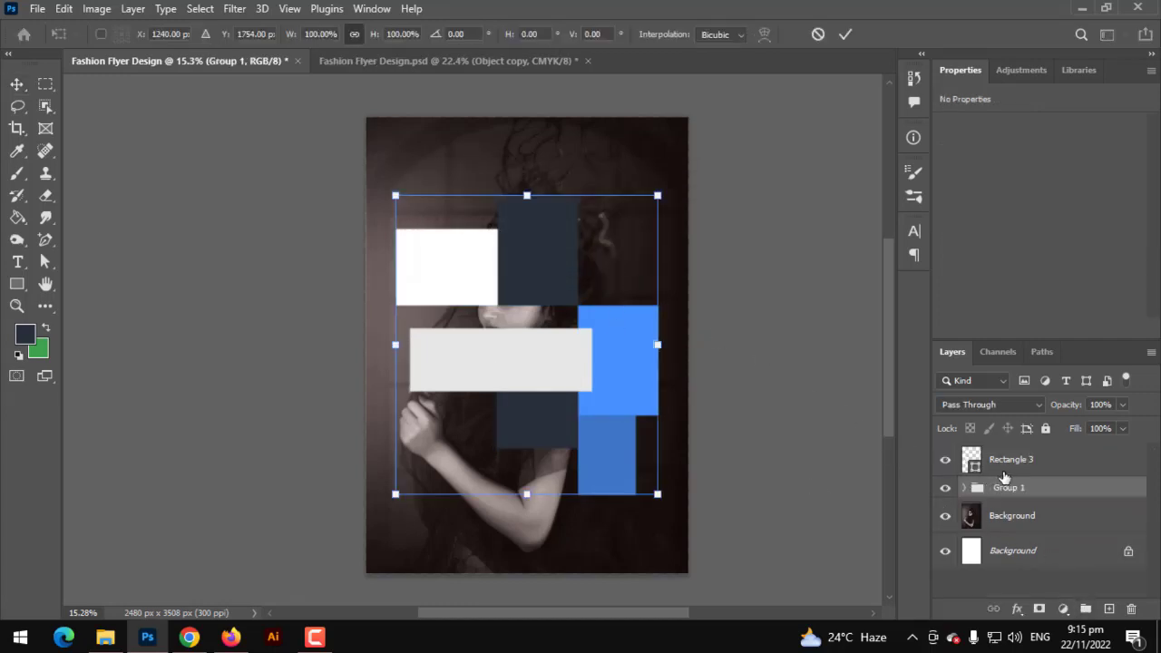
click(818, 35)
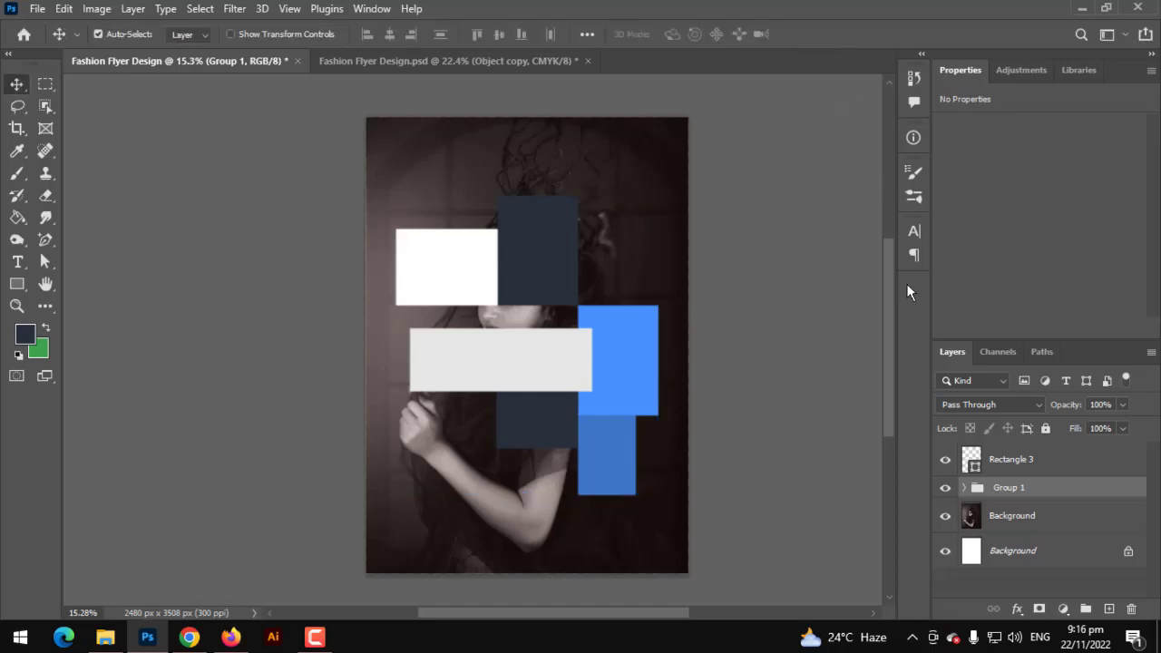
drag(994, 467, 998, 490)
Scale the group of rectangles down slightly about its centre
key(ctrl+t)
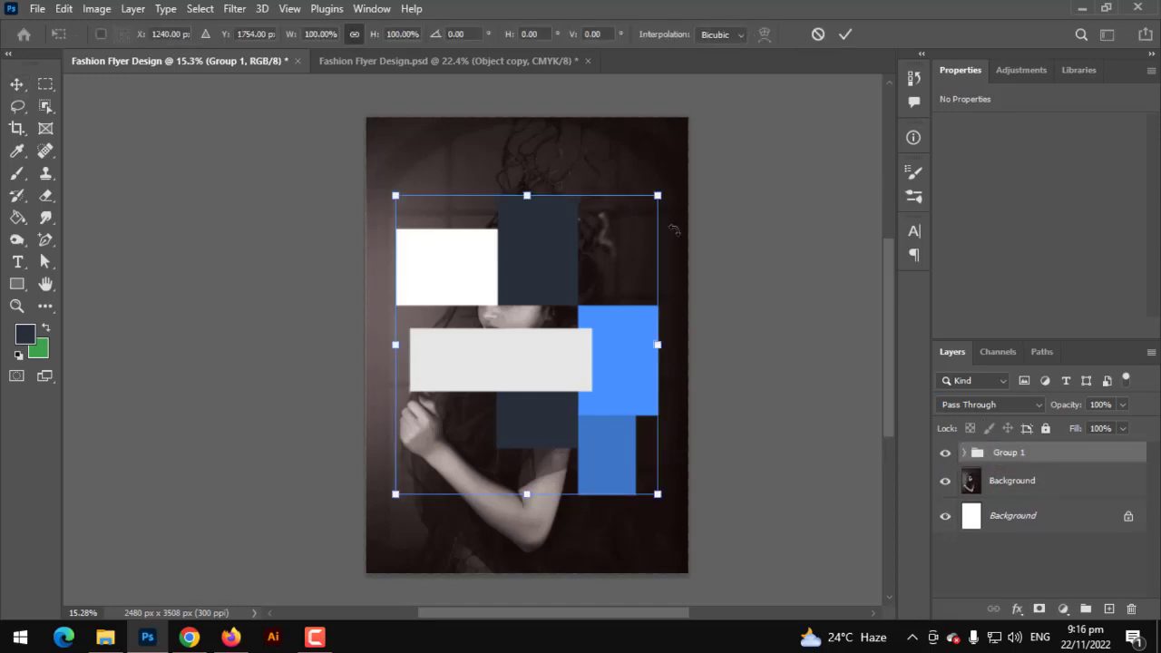
drag(659, 197, 655, 198)
key(Return)
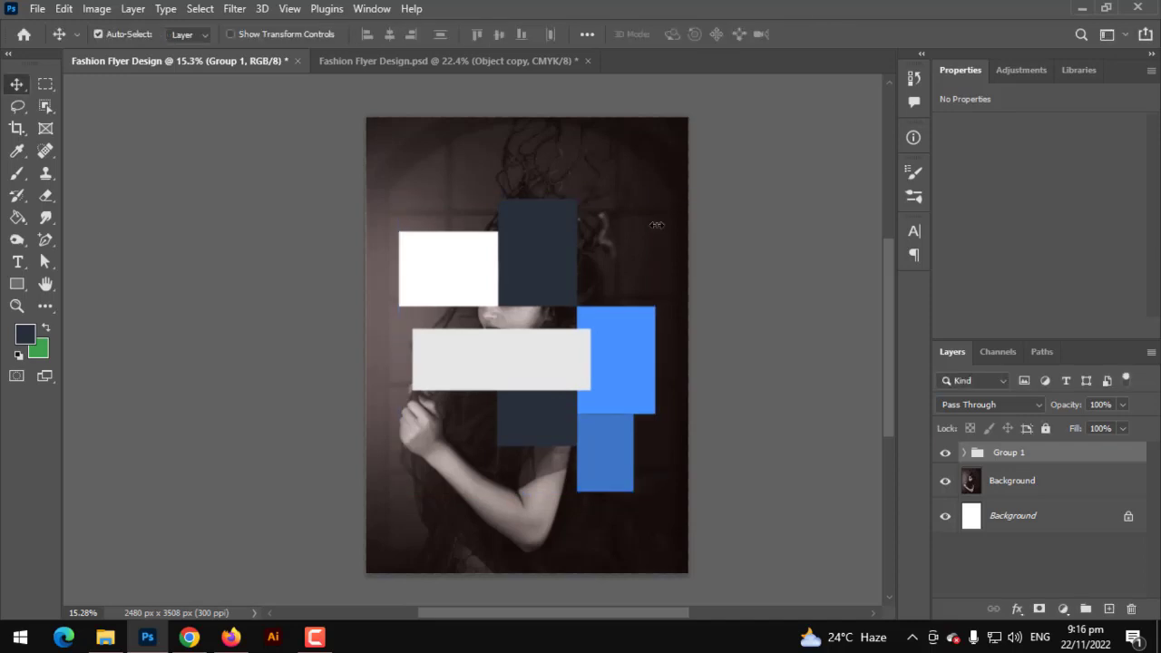
Undo the group scaling, the grouping and the earlier move of the rectangles
key(ctrl+z)
key(ctrl+z)
key(ctrl+z)
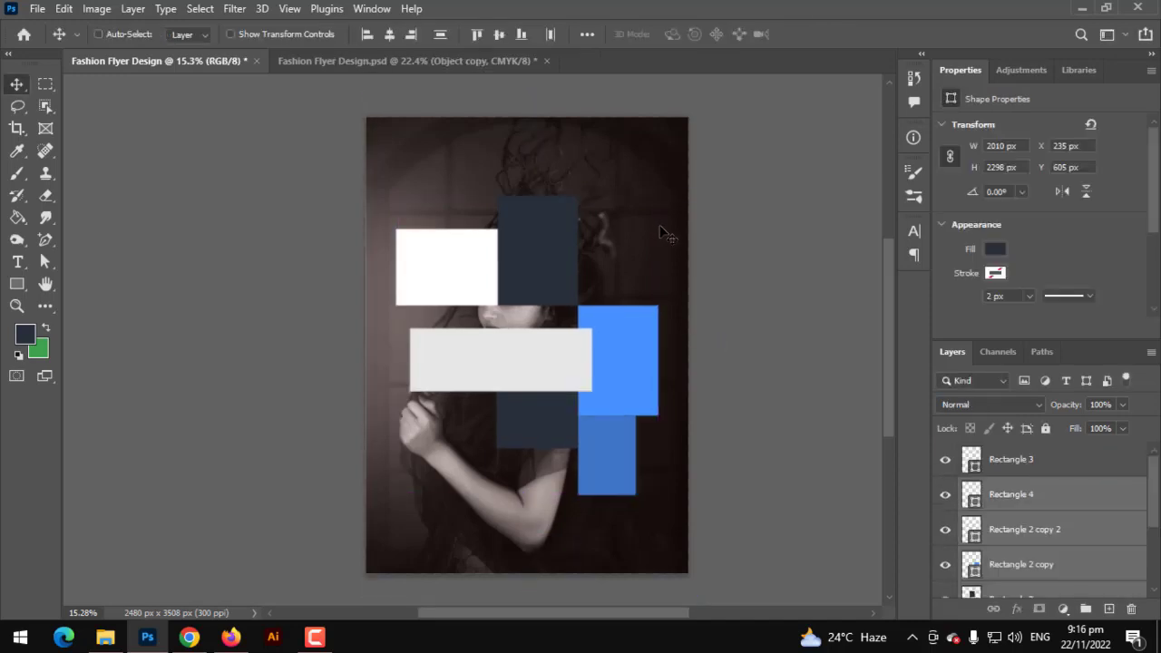
key(ctrl)
Select every rectangle layer from Rectangle 3 down to Rectangle 1 and put them in one group
click(998, 460)
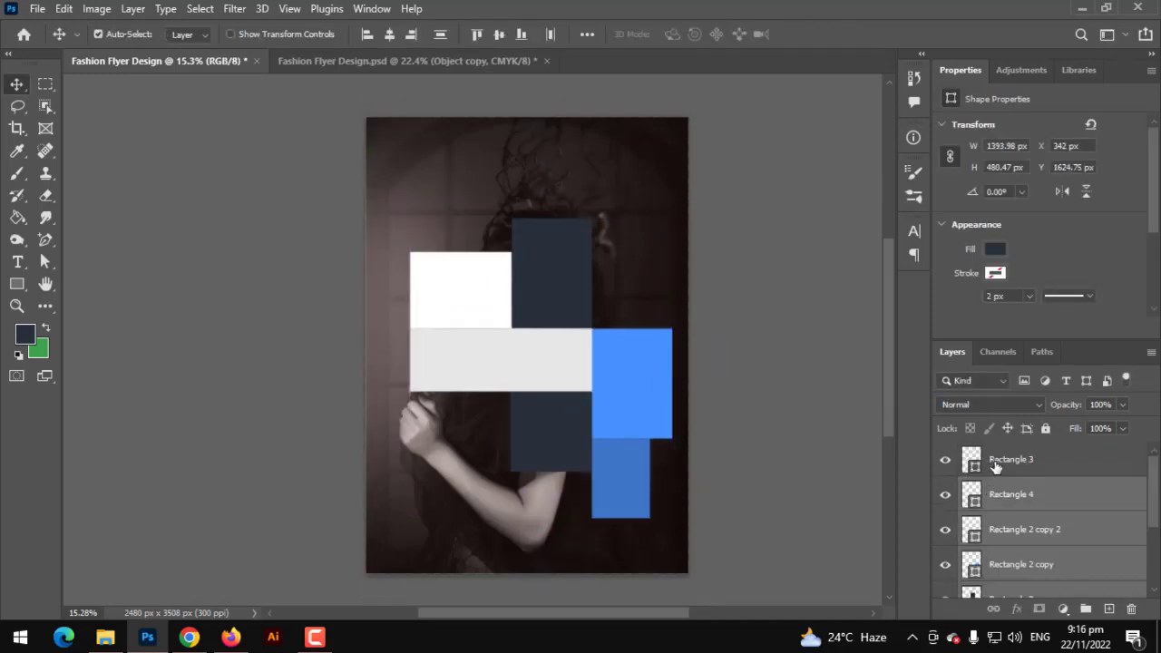
scroll(1030, 532, down, 3)
shift+click(1023, 517)
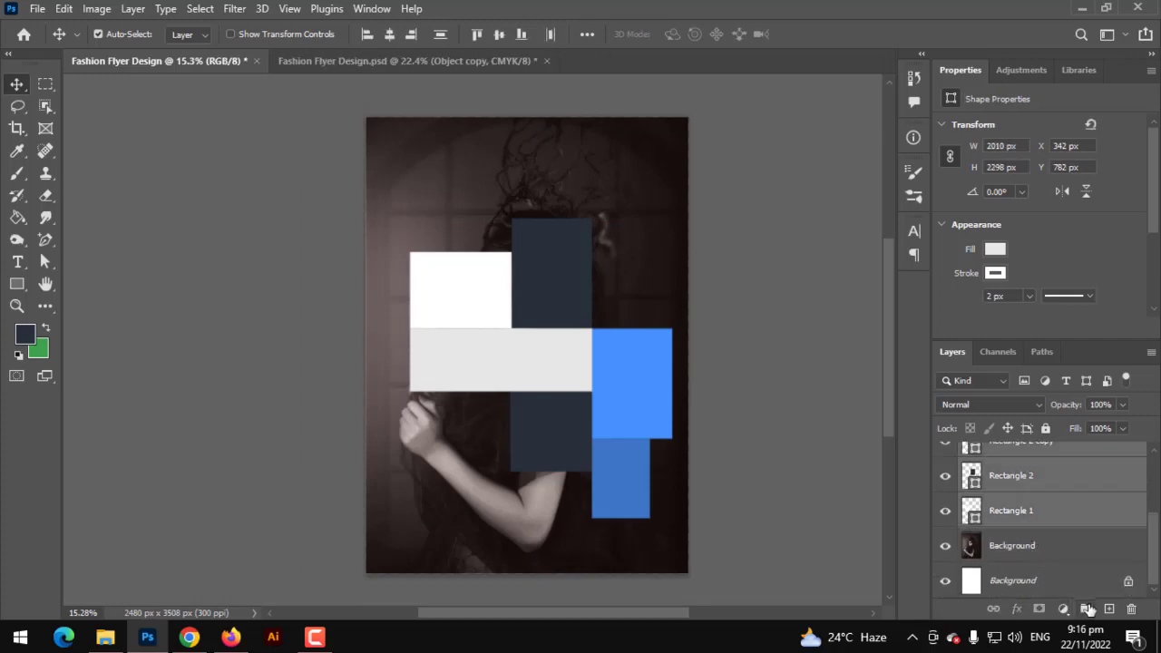
click(1087, 609)
Scale the rectangle group to about 93.45% and centre it on the canvas
key(ctrl+t)
drag(670, 219, 653, 236)
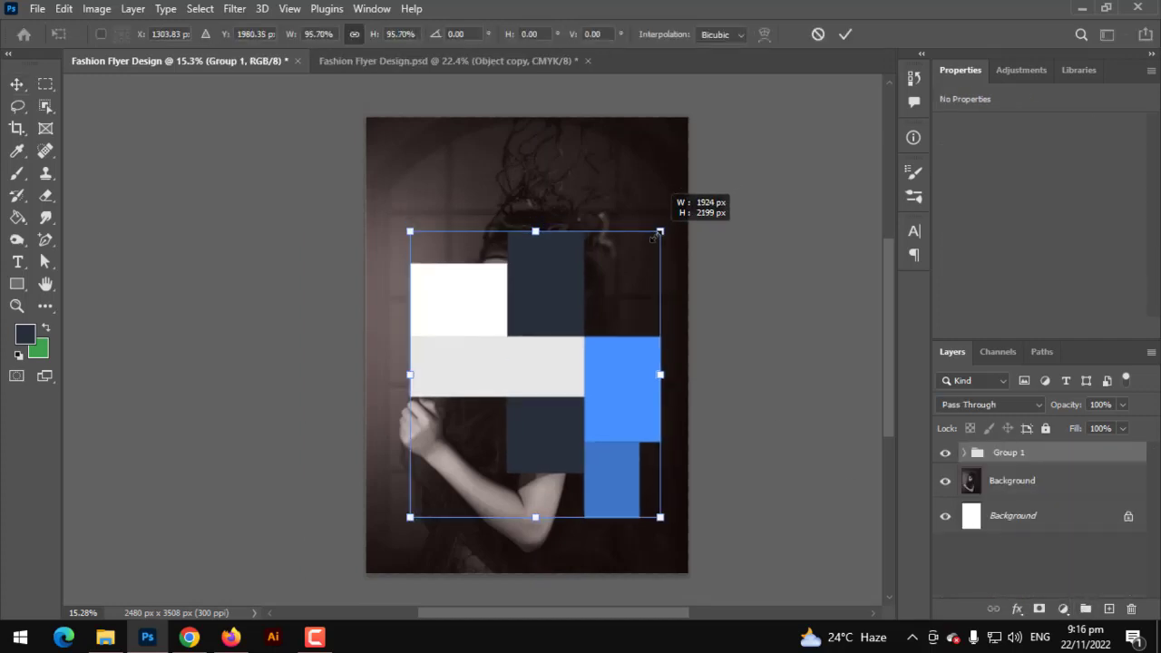
drag(559, 331, 554, 296)
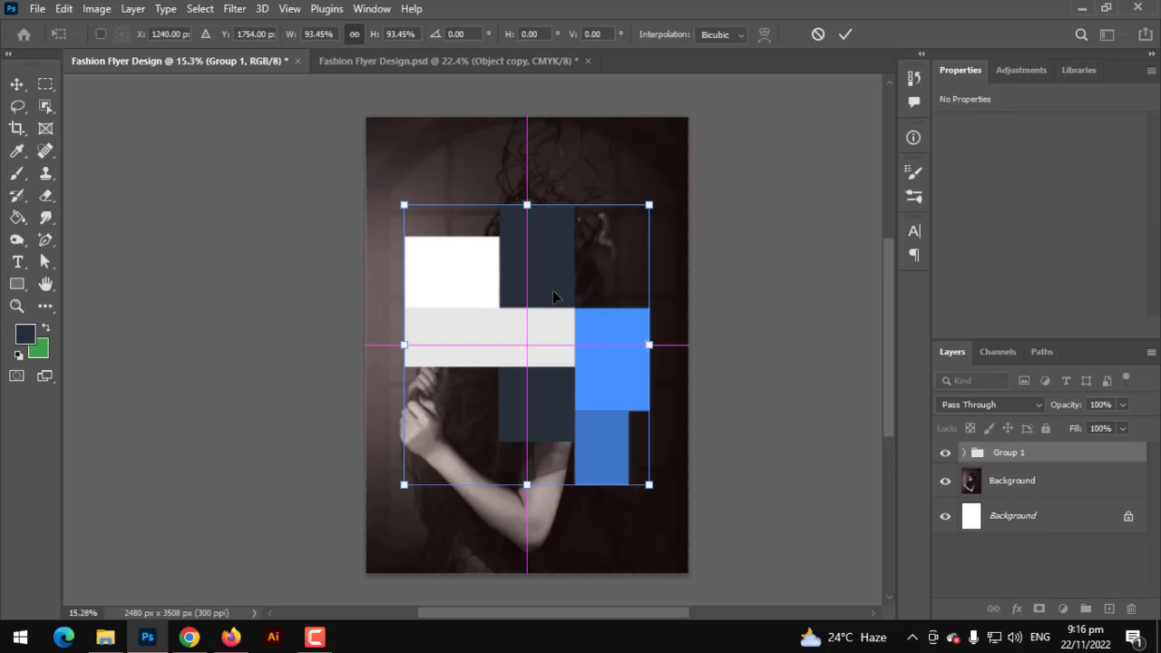
key(Return)
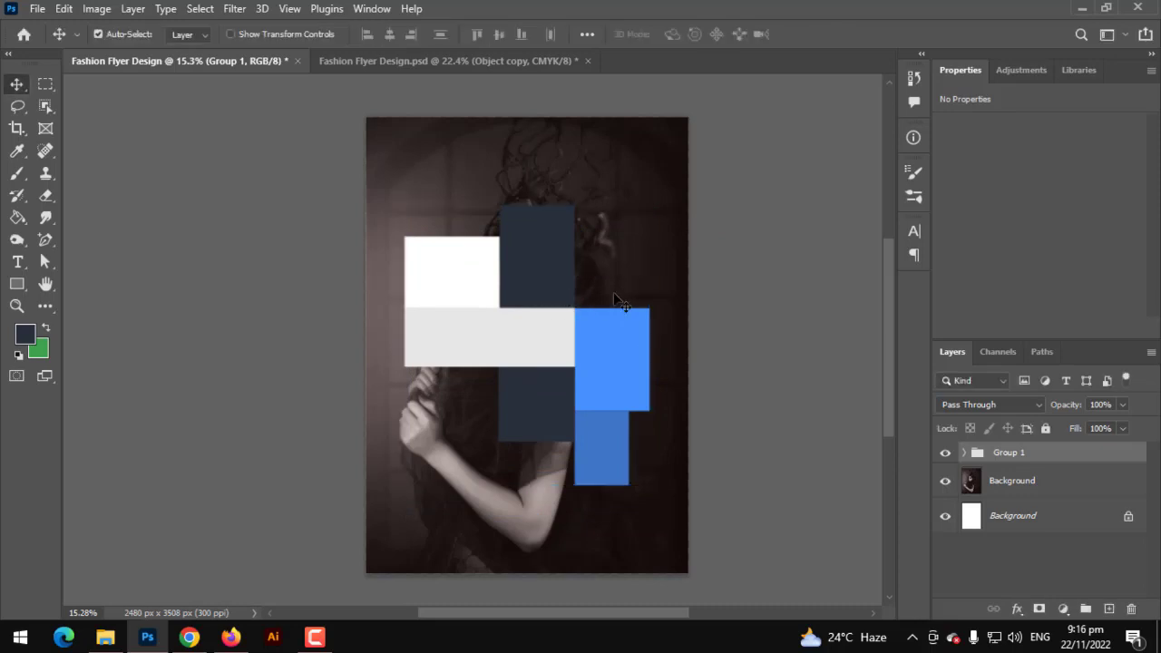
click(726, 304)
Move the portrait Background layer into Group 1 directly above Rectangle 1 and clip it to that rectangle
scroll(721, 302, up, 1)
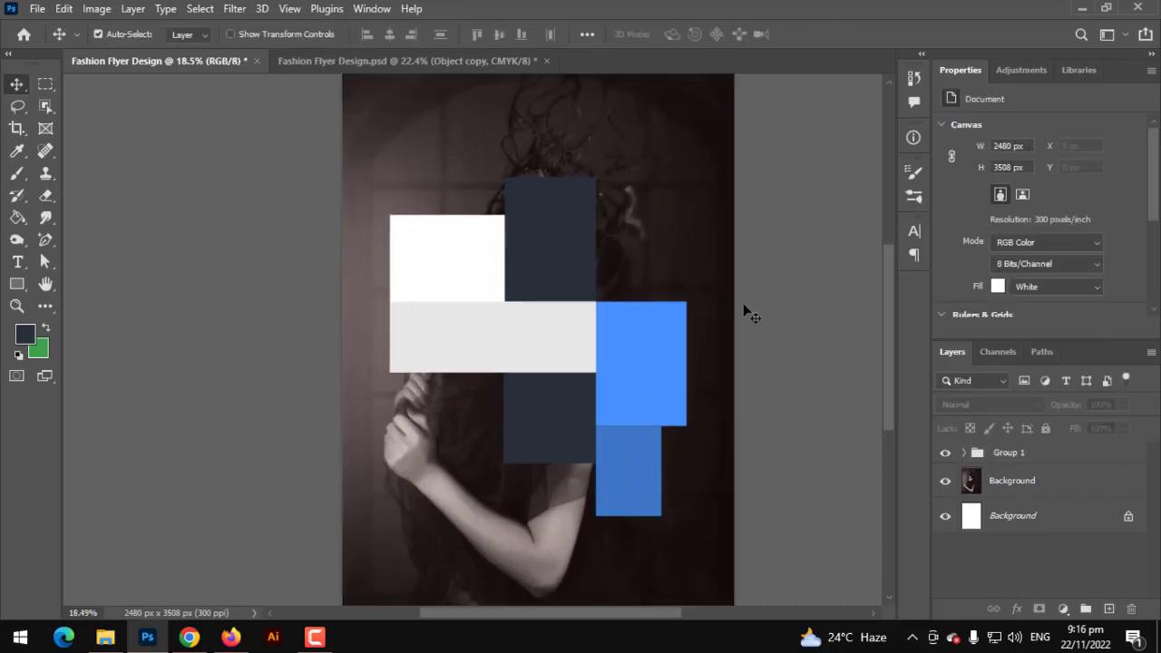
click(965, 453)
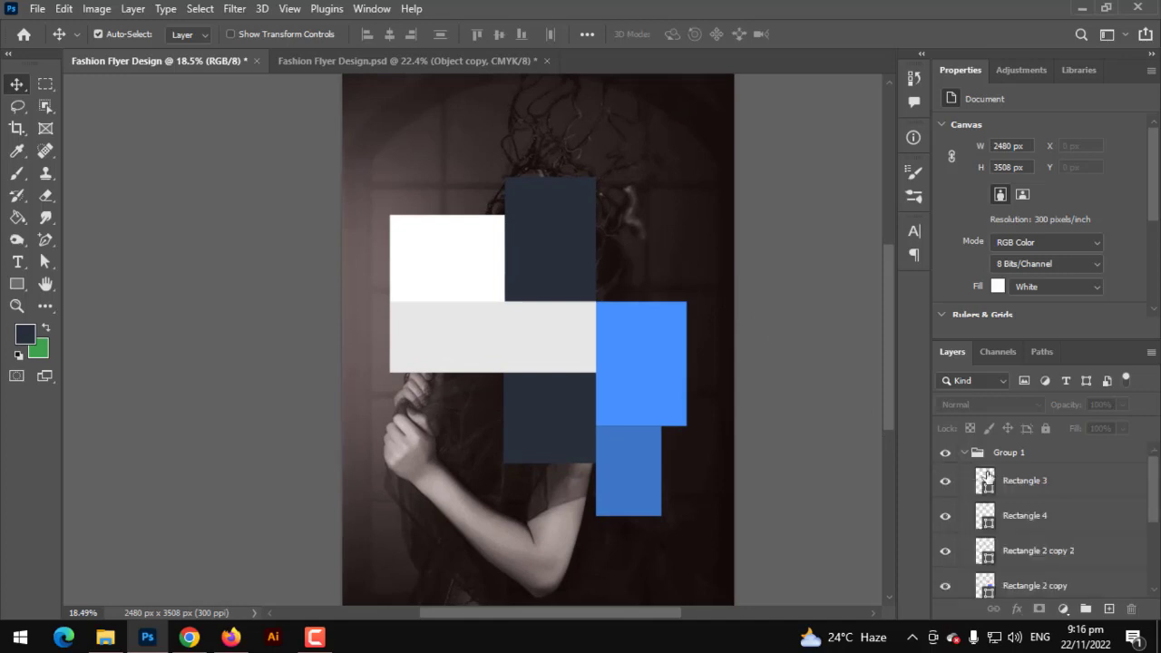
scroll(1044, 526, down, 3)
click(1029, 546)
double_click(1029, 546)
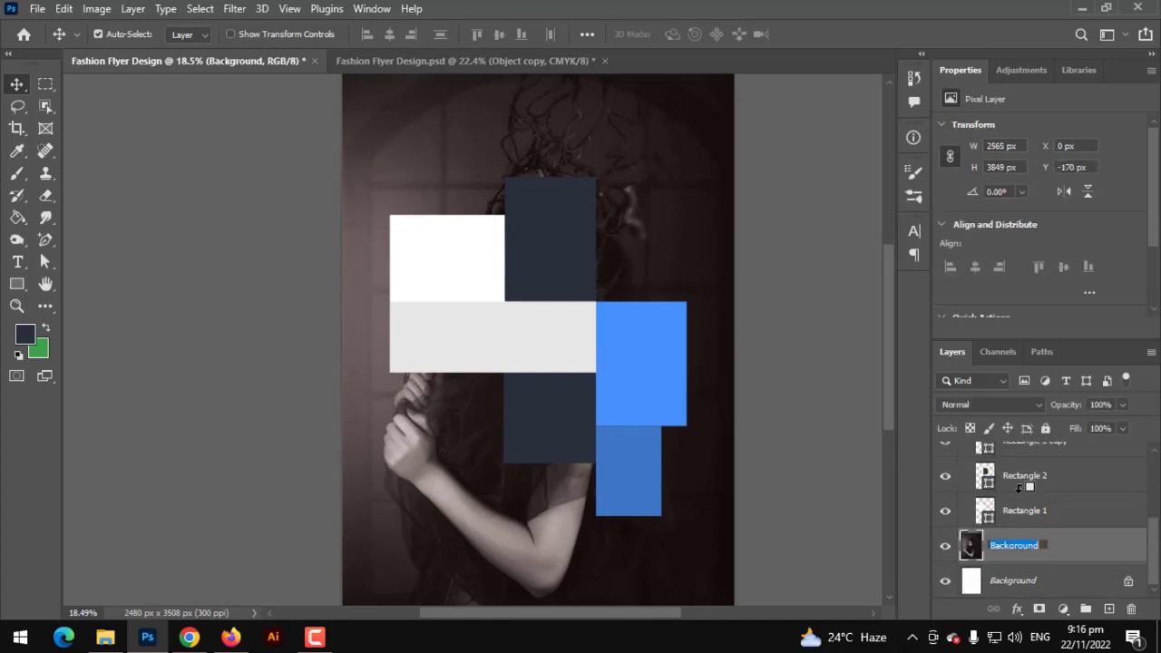
drag(1043, 546, 973, 514)
alt+click(1016, 522)
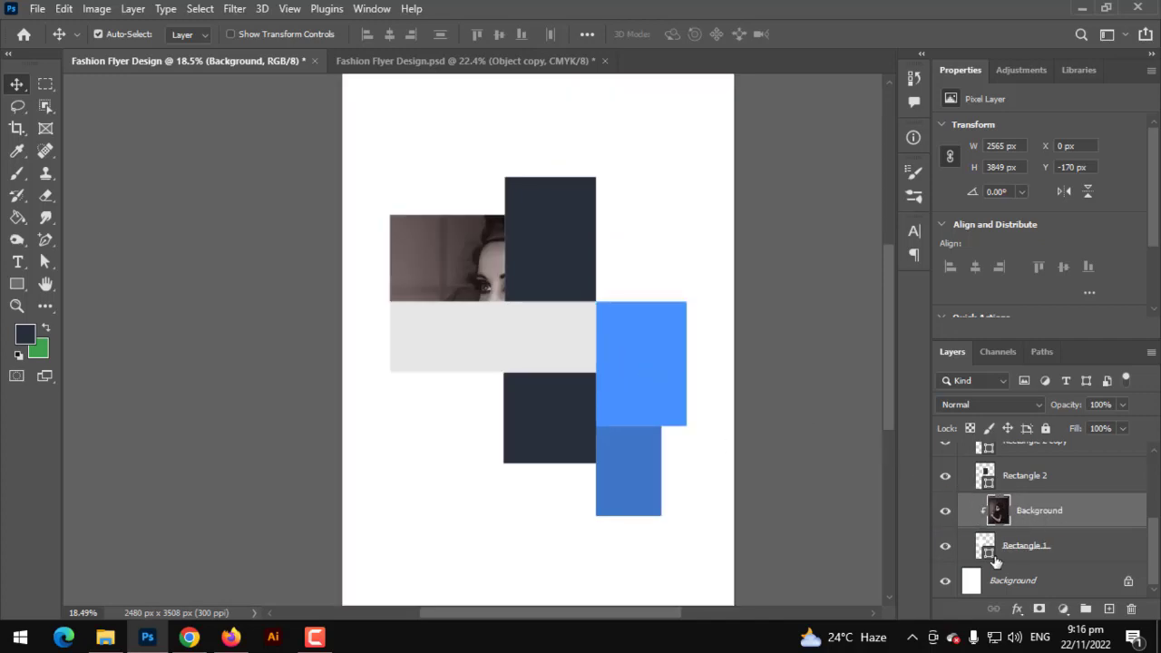
Release the portrait's clipping, place a duplicate of it beneath the group as the backdrop, and clip the original to Rectangle 1 again
key(ctrl+alt+g)
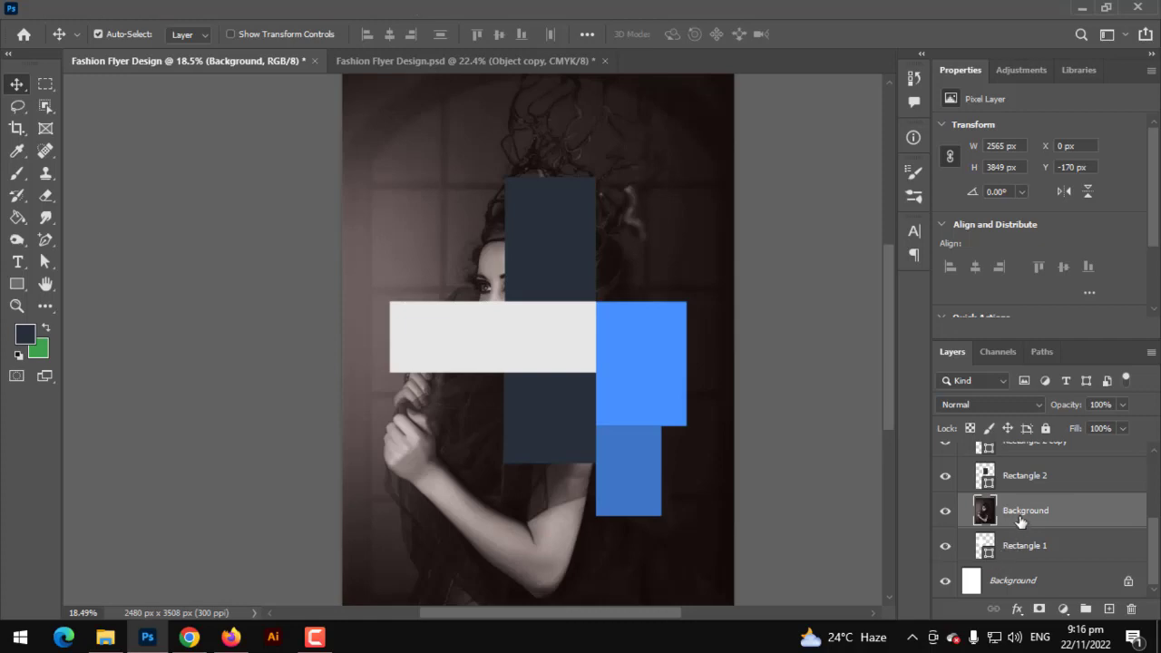
drag(1022, 521, 1013, 567)
click(1014, 523)
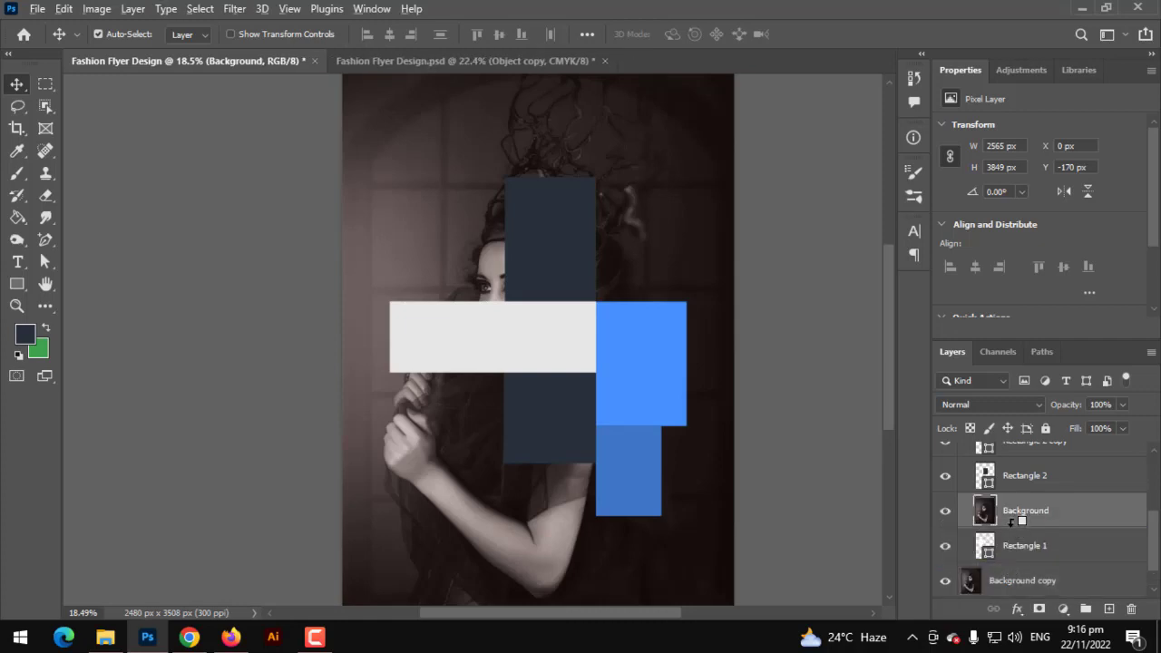
alt+click(1012, 522)
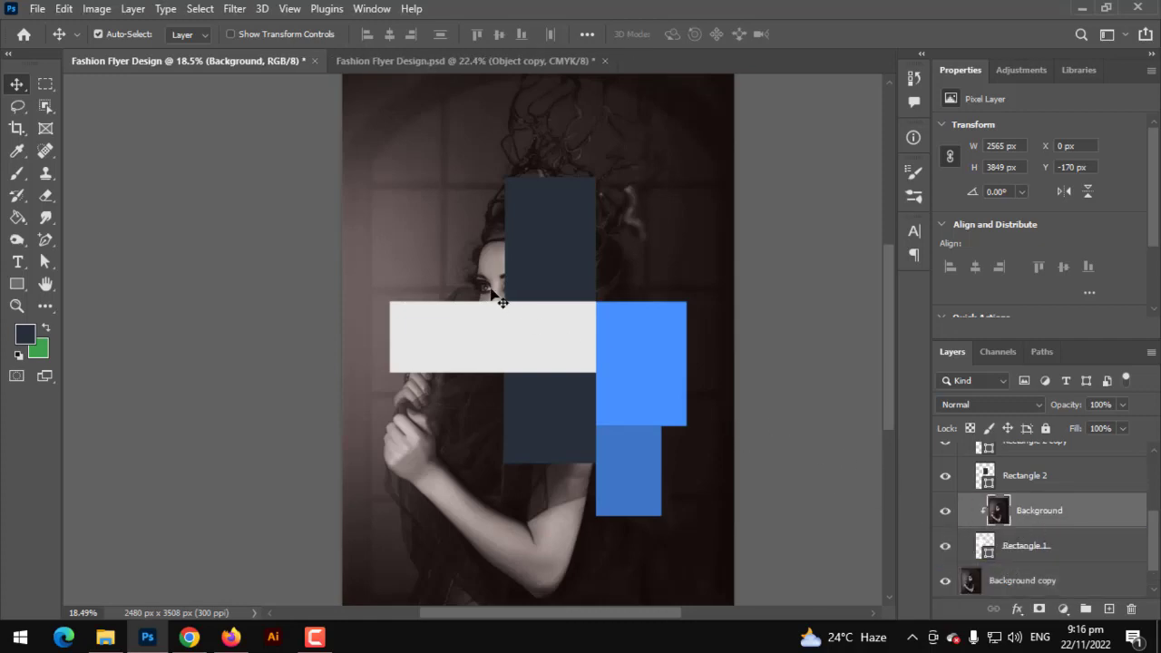
Try to scale down the darkened portrait clipped to Rectangle 1
key(ctrl+t)
key(ctrl+0)
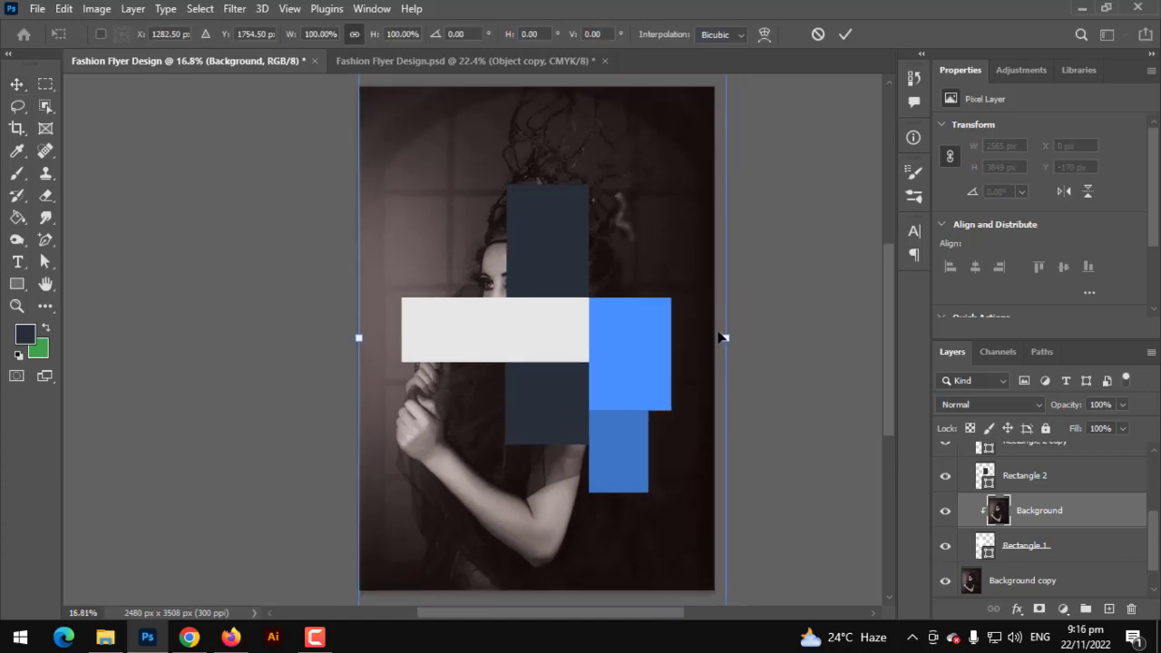
drag(715, 338, 541, 301)
key(Return)
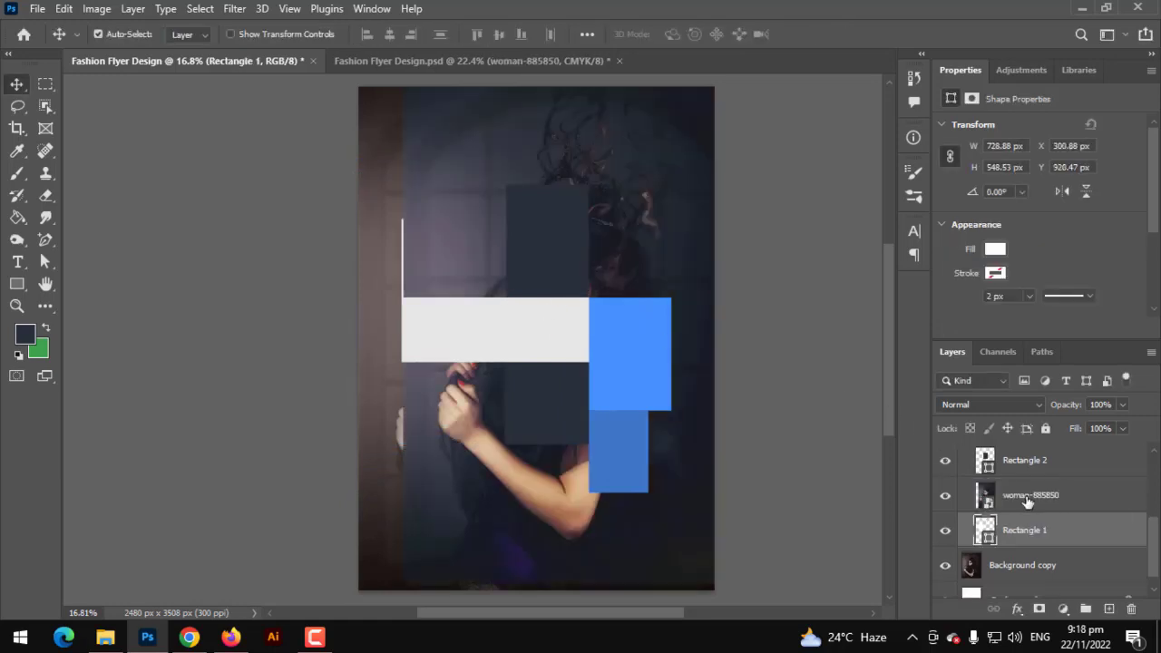
Clip the woman-885850 photo to Rectangle 1 and position it at about X -314, Y -321 px to frame the face
click(1027, 499)
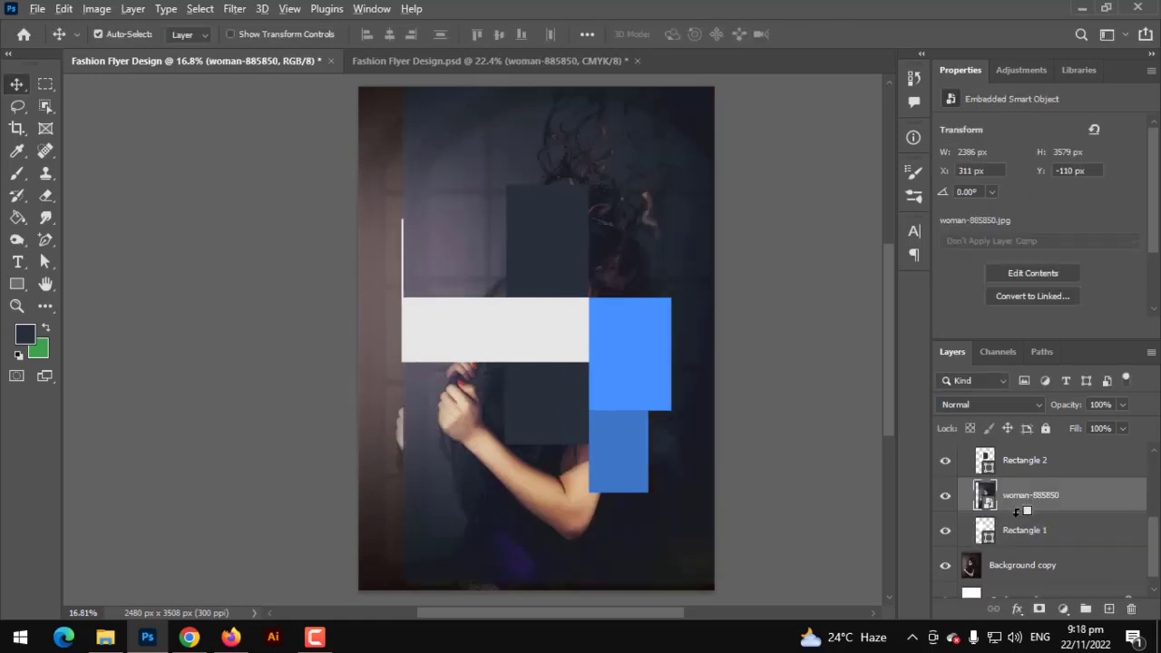
alt+click(1016, 511)
drag(452, 278, 384, 251)
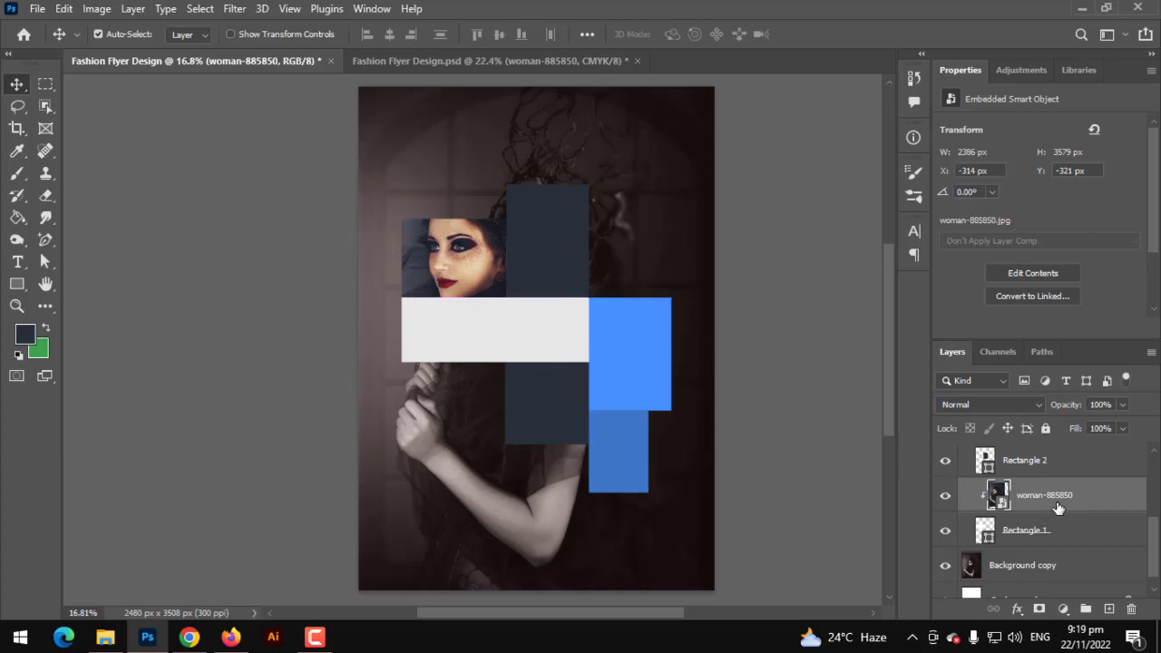
Duplicate the woman-885850 layer, place the copy above Rectangle 2 shifted to about X 507 px, and clip it to Rectangle 2
right_click(1058, 508)
click(871, 47)
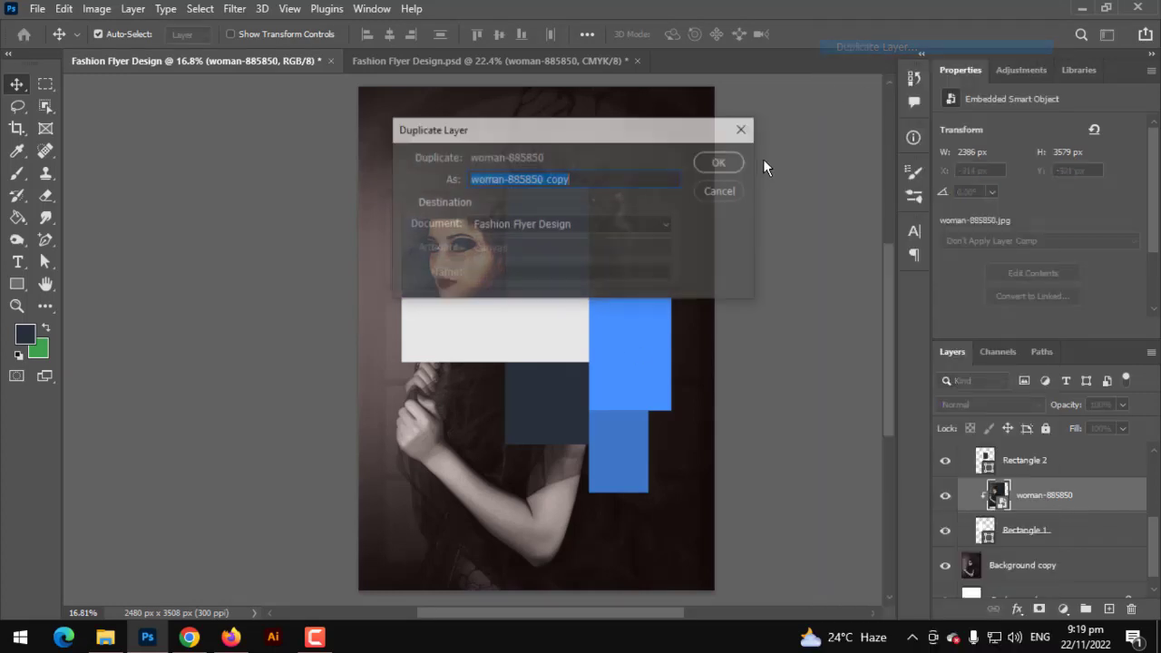
click(718, 163)
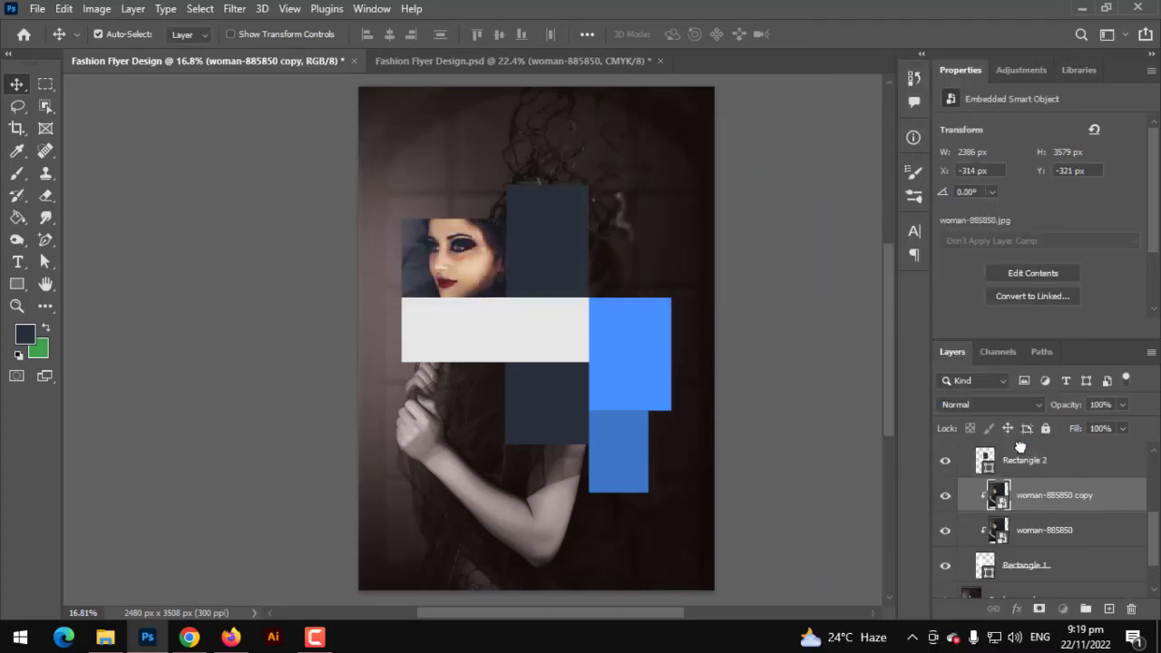
drag(1020, 446, 1019, 444)
drag(535, 263, 660, 263)
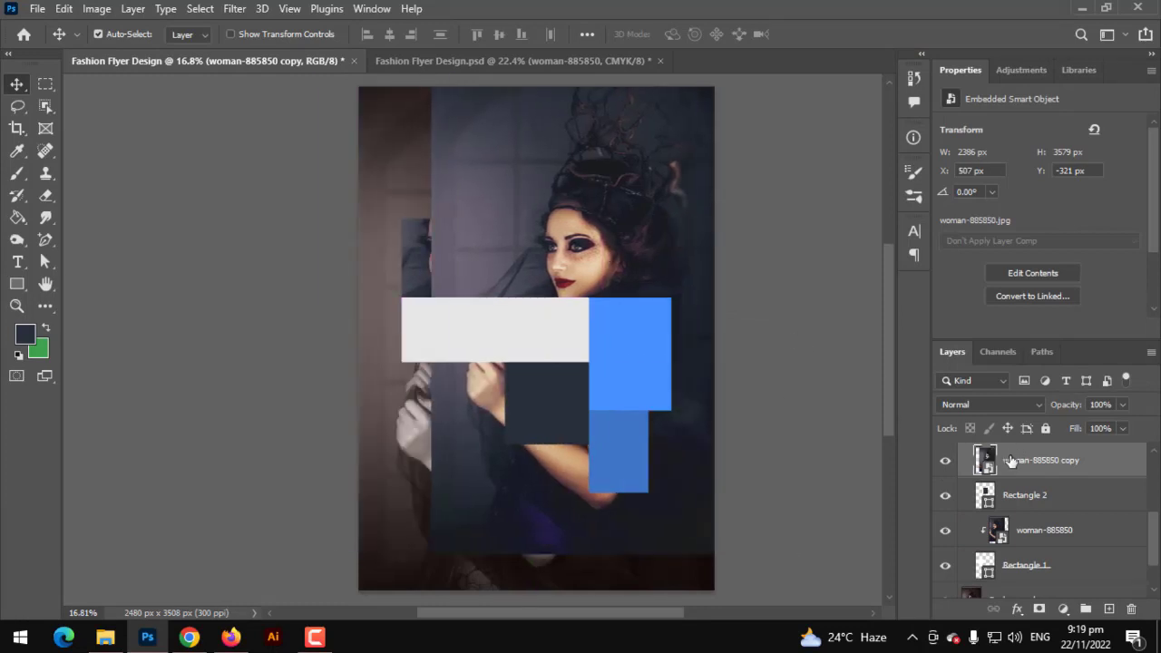
alt+click(1020, 472)
Enlarge the photo clipped to Rectangle 2 to 20.15% and reposition it so the hands fill the rectangle
key(ctrl+t)
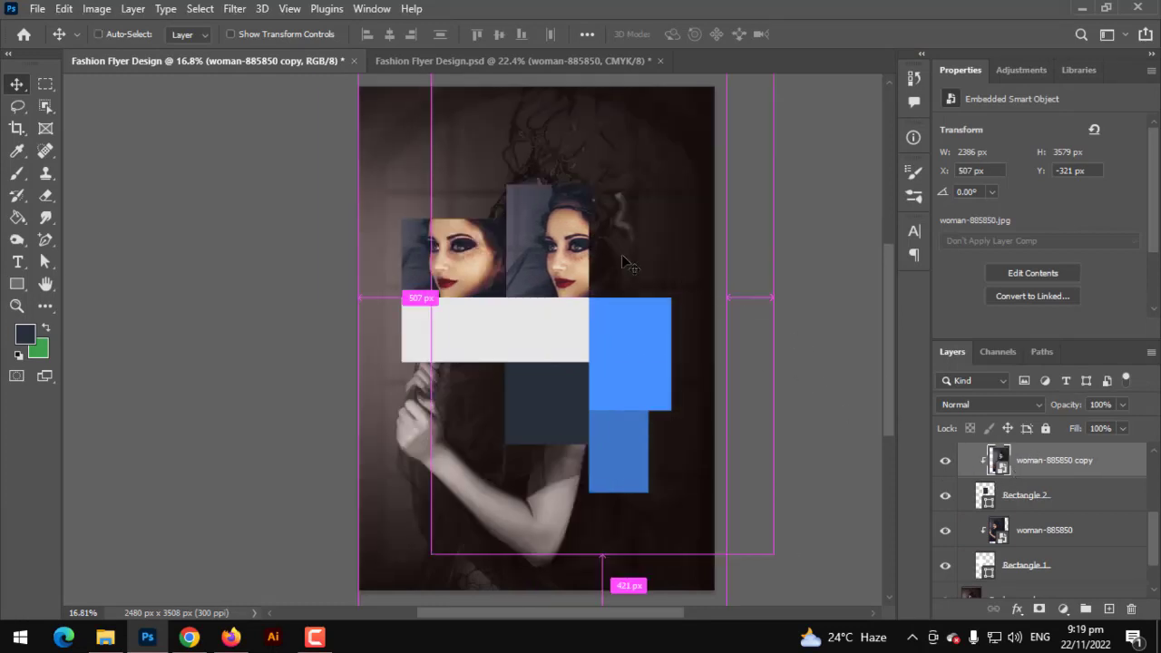
drag(772, 298, 880, 300)
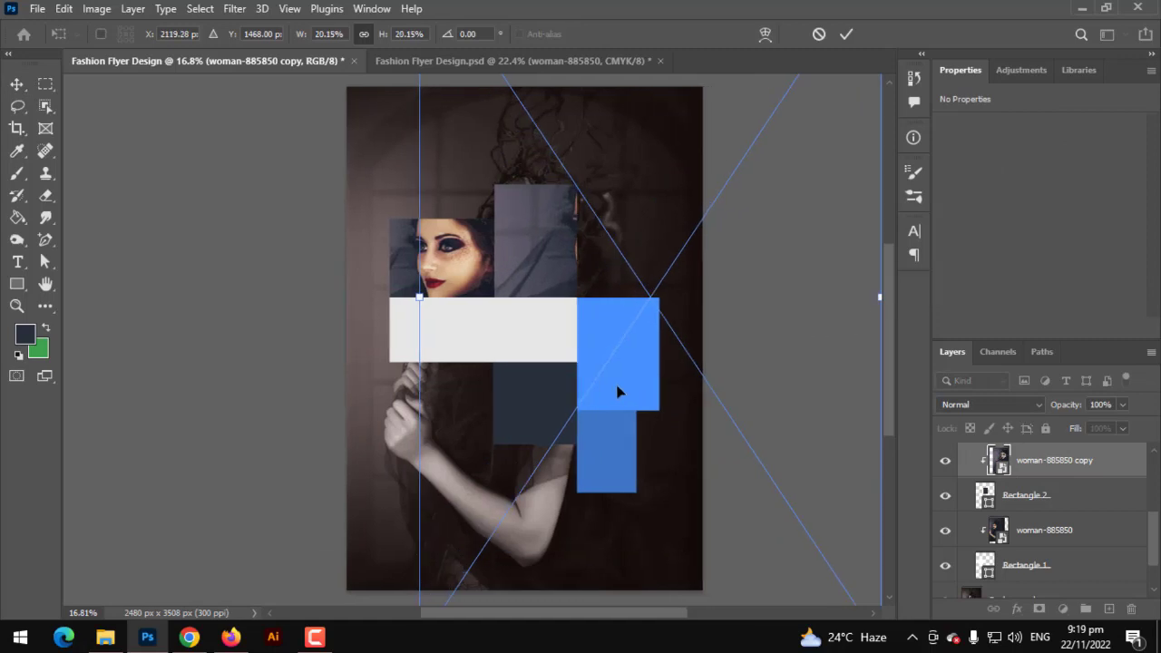
drag(620, 391, 597, 382)
drag(828, 297, 792, 164)
drag(791, 164, 790, 164)
key(Return)
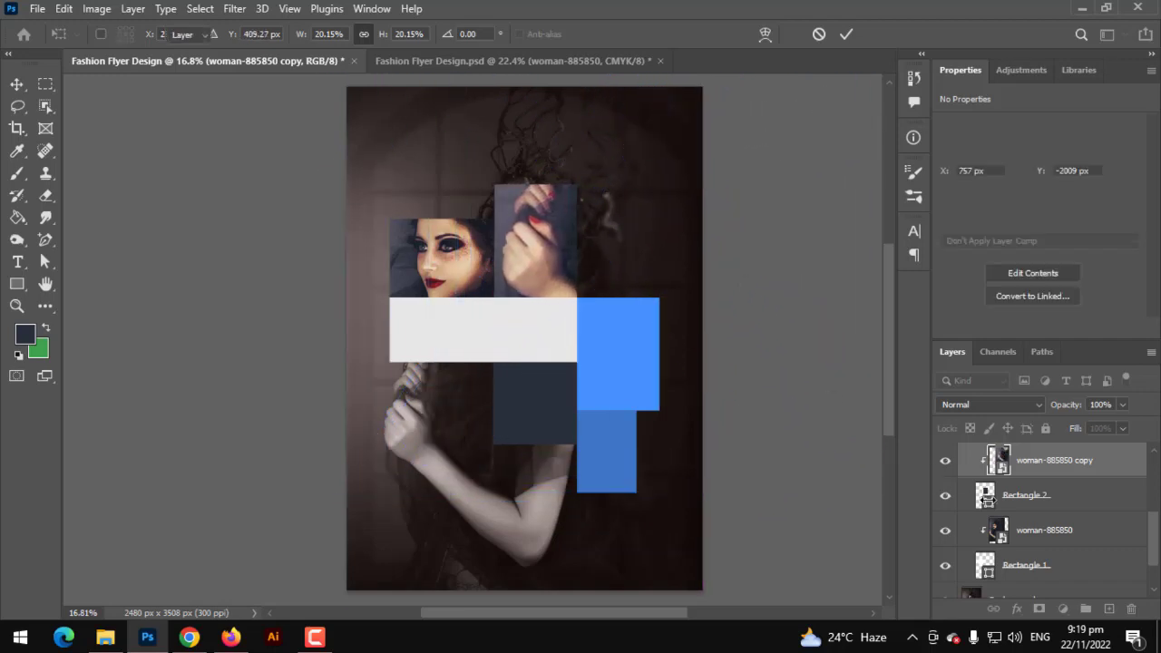
Duplicate the enlarged photo above Rectangle 2 copy, clip it to that rectangle, and shift it to about X 665, Y -321 px
scroll(1052, 540, up, 2)
key(ctrl+j)
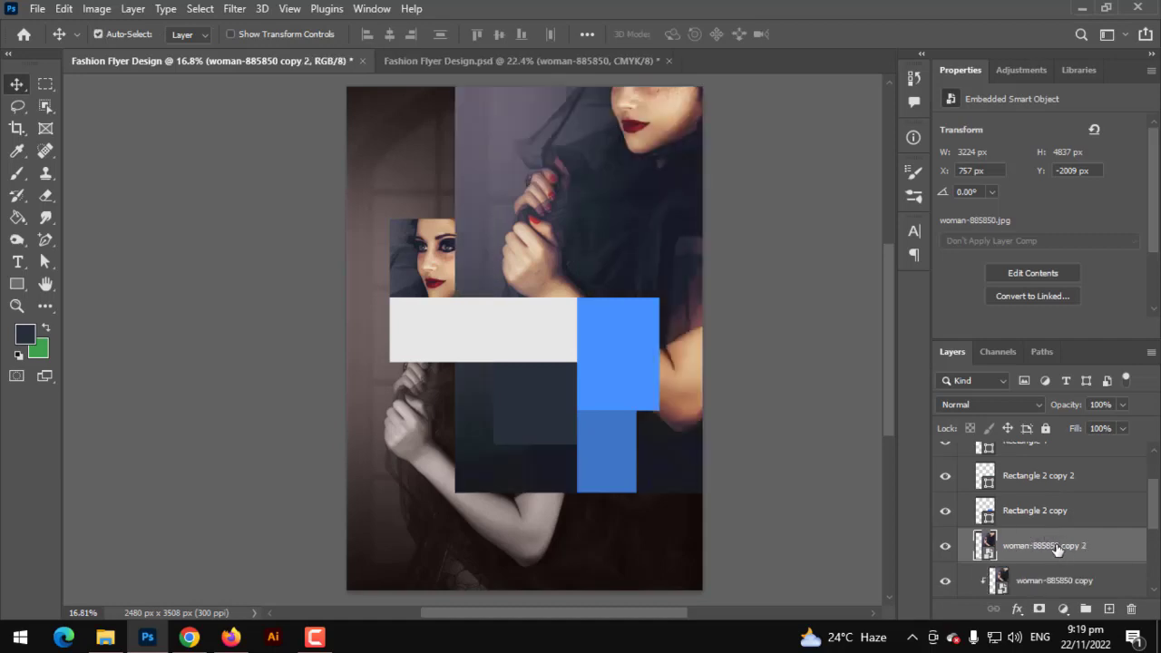
key(ctrl+bracketright)
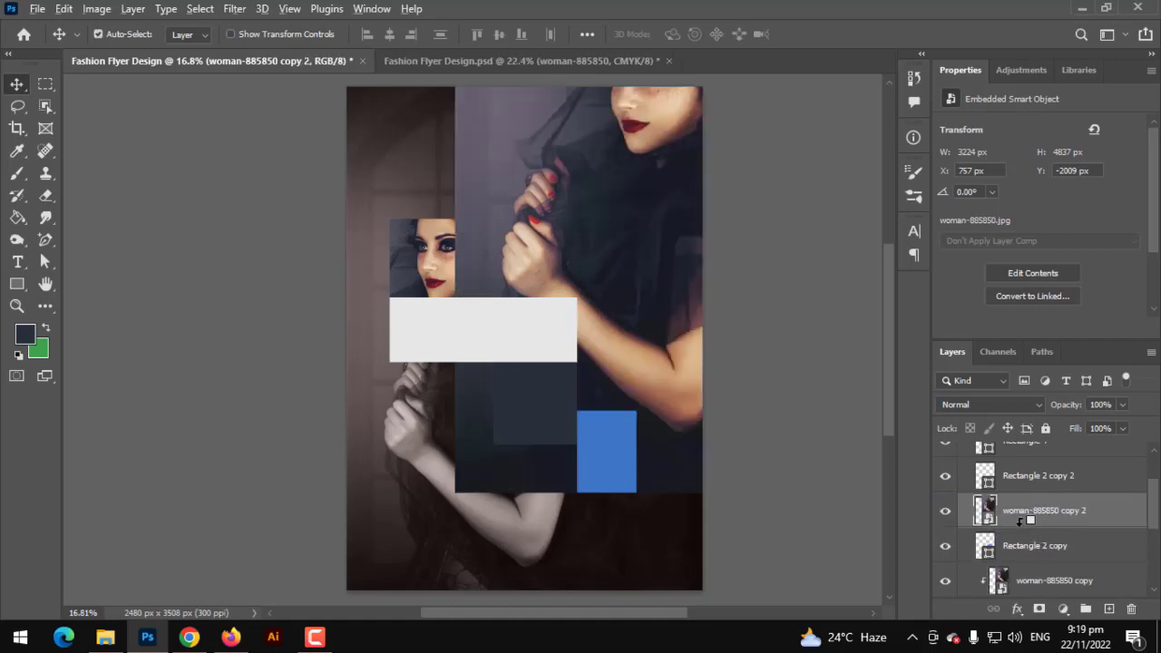
alt+click(1020, 523)
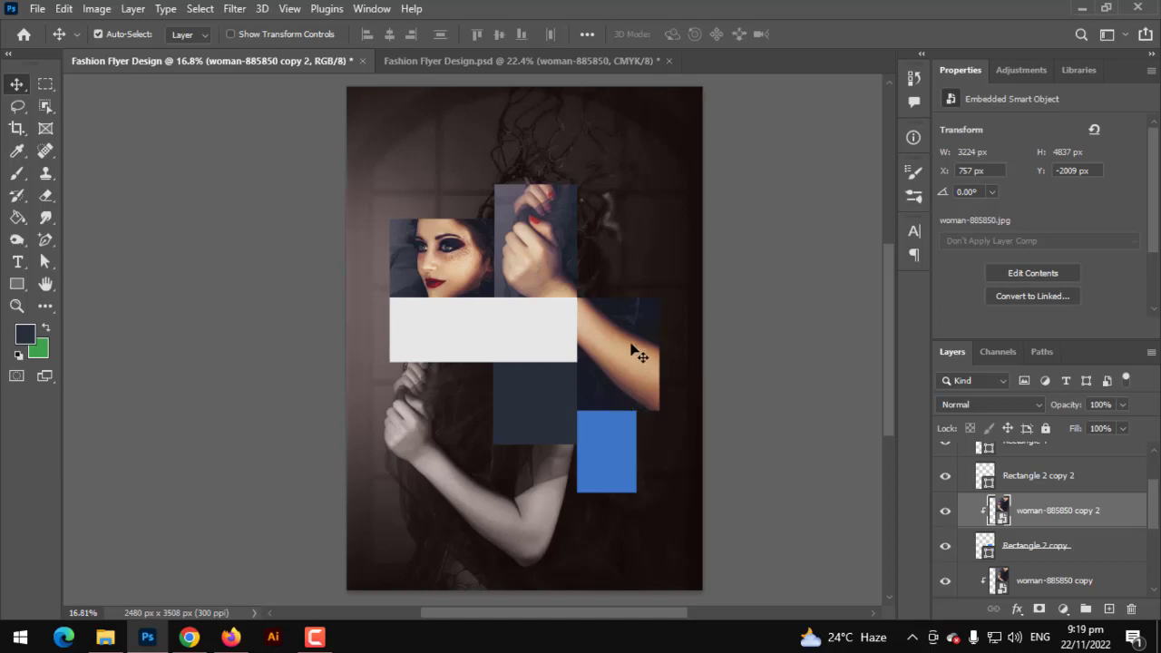
drag(633, 348, 635, 395)
Scale the photo clipped to Rectangle 2 copy down to about 1704 × 2556 px
key(ctrl+t)
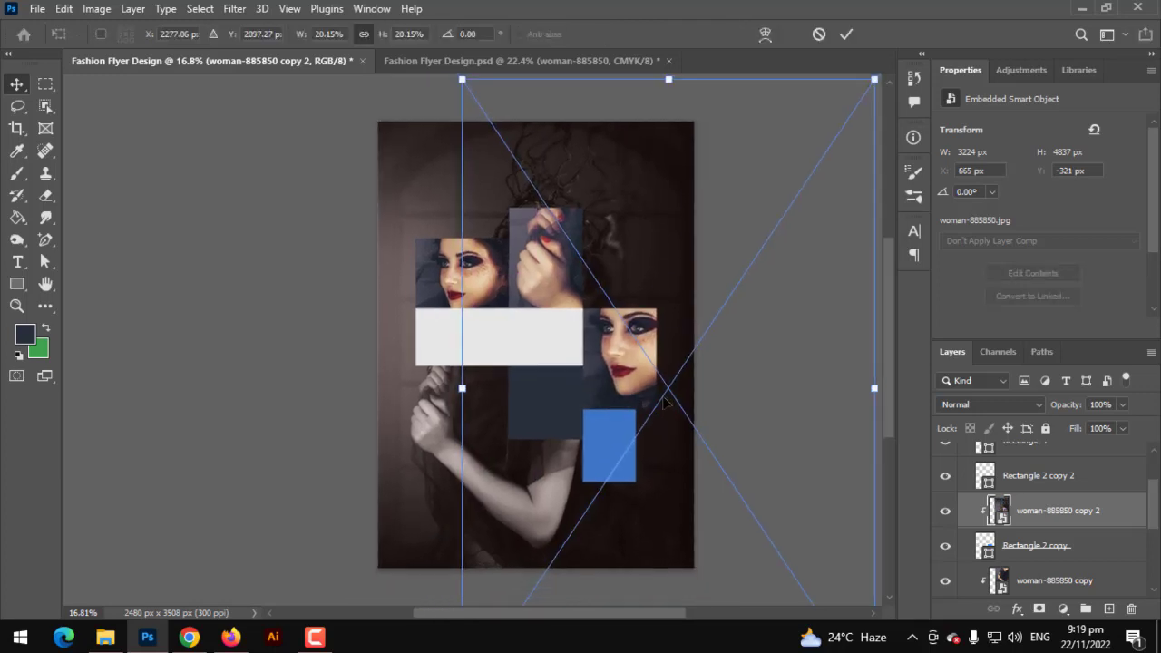
key(ctrl+0)
drag(819, 388, 671, 399)
key(Return)
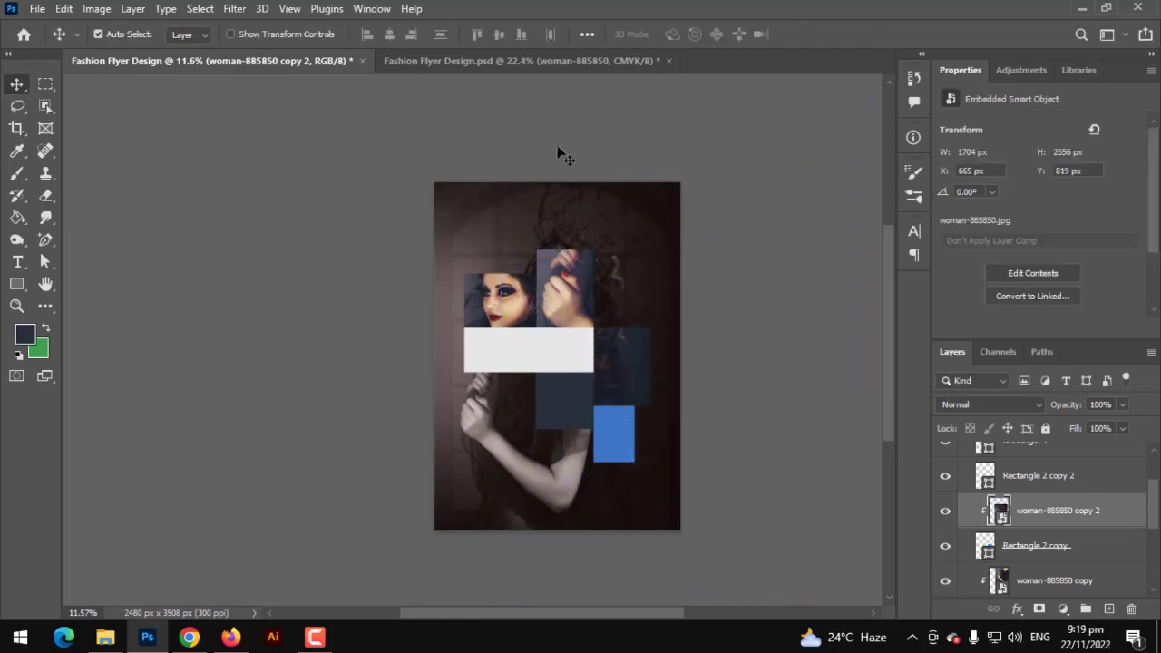
Enlarge the photo clipped to Rectangle 2 copy to 27.58% and reposition it at about X 162, Y -1278 px so the lips fill the rectangle
scroll(642, 395, up, 3)
key(ctrl+t)
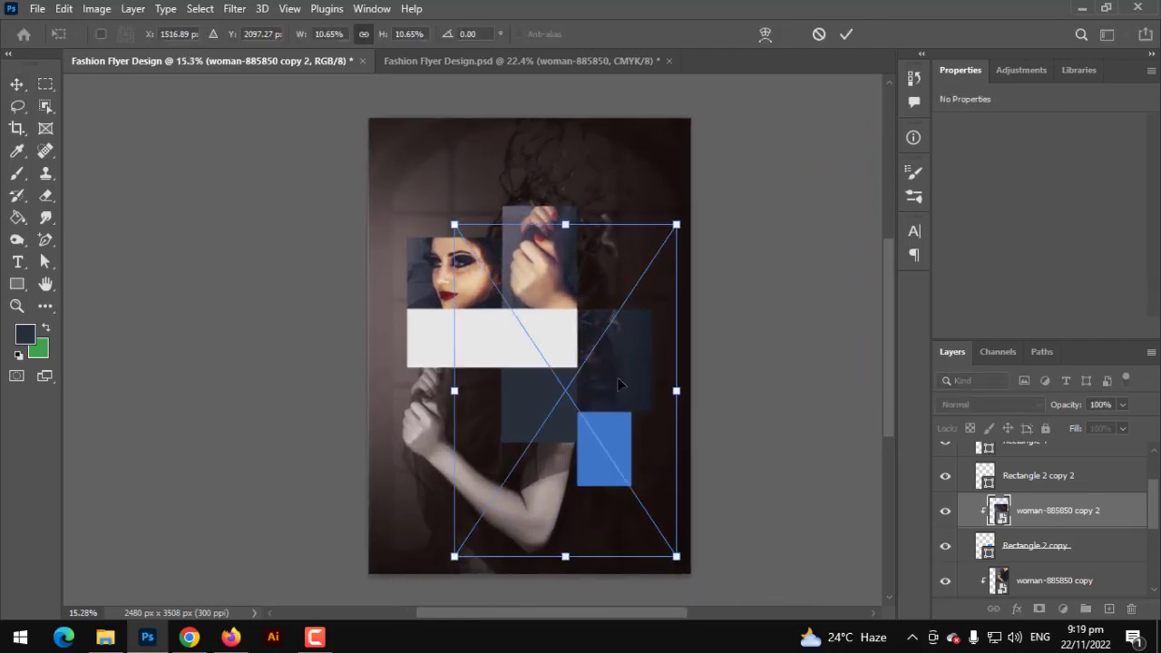
drag(604, 372, 695, 369)
drag(761, 387, 896, 395)
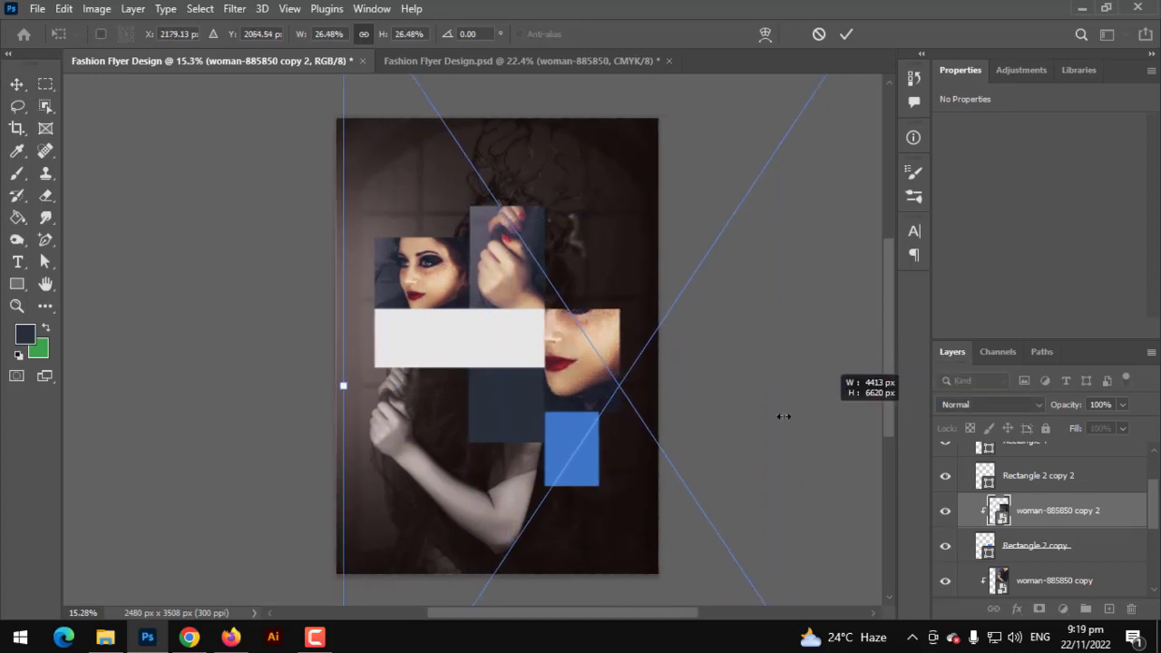
mouse_move(557, 397)
mouse_down()
mouse_move(596, 402)
mouse_move(578, 399)
mouse_up()
key(Return)
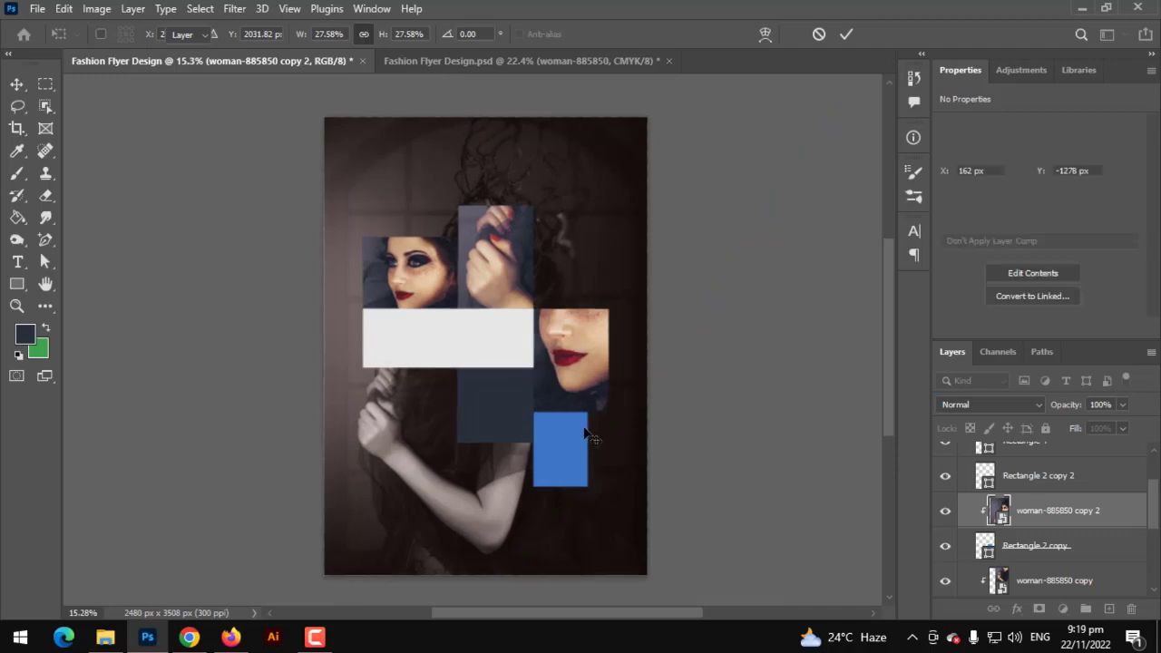
Duplicate the enlarged photo above Rectangle 2 copy 2, clip it to that rectangle, and shift it to about X -76, Y -116 px
scroll(542, 413, up, 3)
key(ctrl+j)
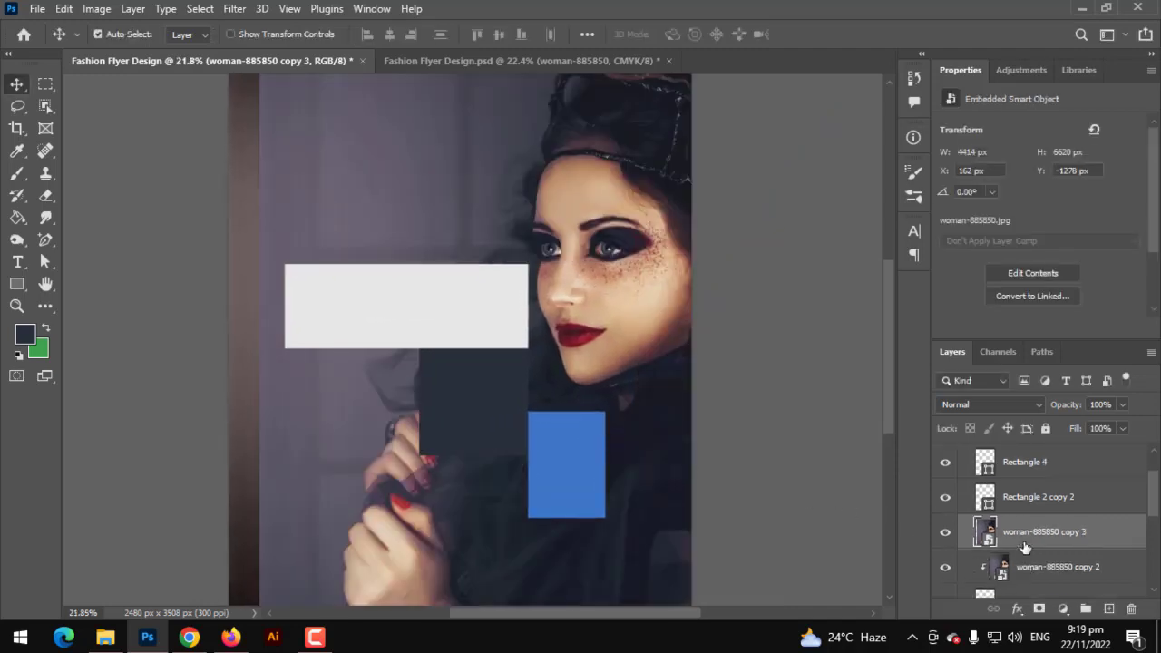
mouse_move(1022, 533)
mouse_down()
mouse_move(1015, 487)
mouse_move(1013, 514)
mouse_up()
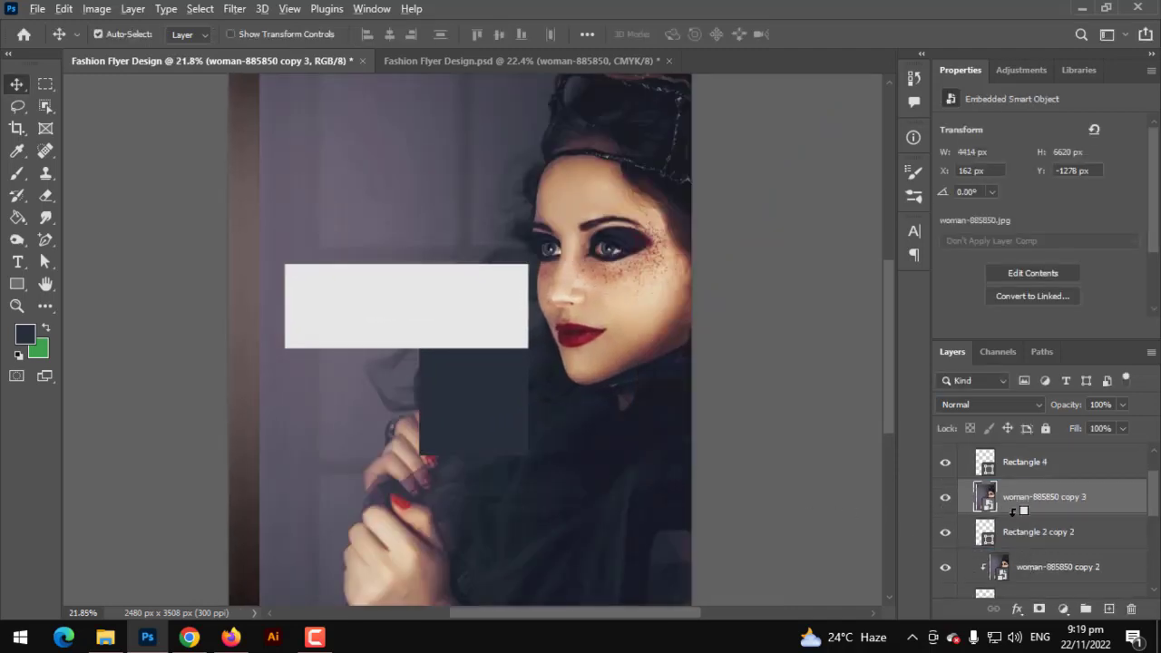
alt+click(1014, 513)
scroll(528, 420, down, 2)
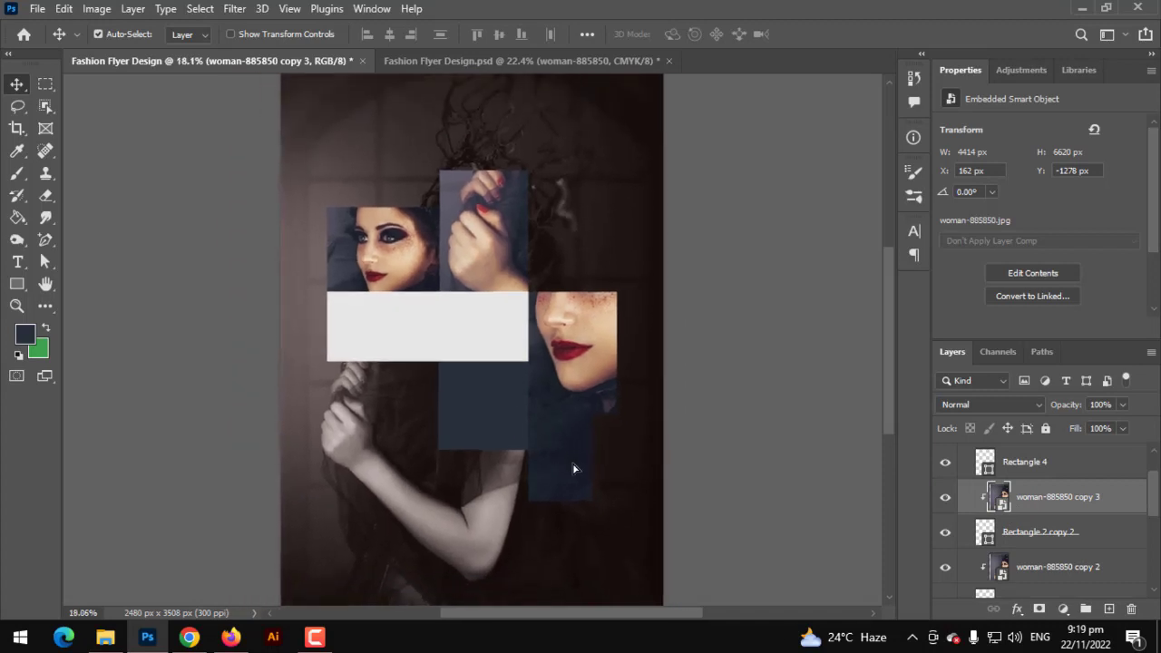
drag(572, 469, 535, 524)
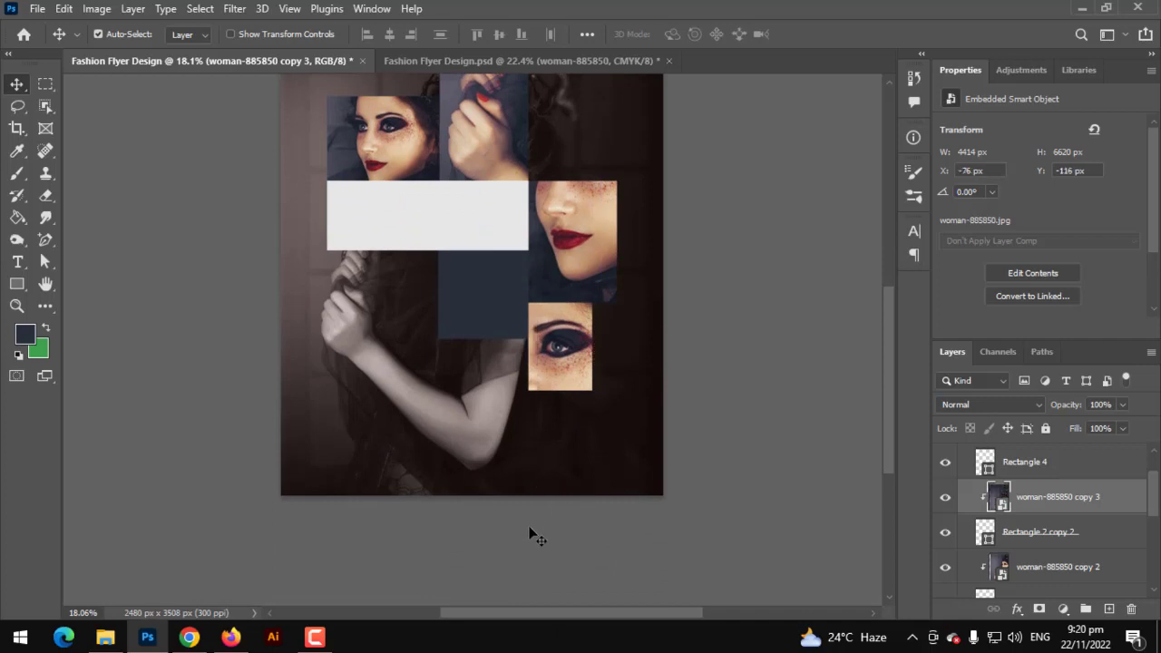
Duplicate the photo above Rectangle 4, clip it to that rectangle, and shift it to about X -492, Y 96 px
scroll(530, 353, up, 2)
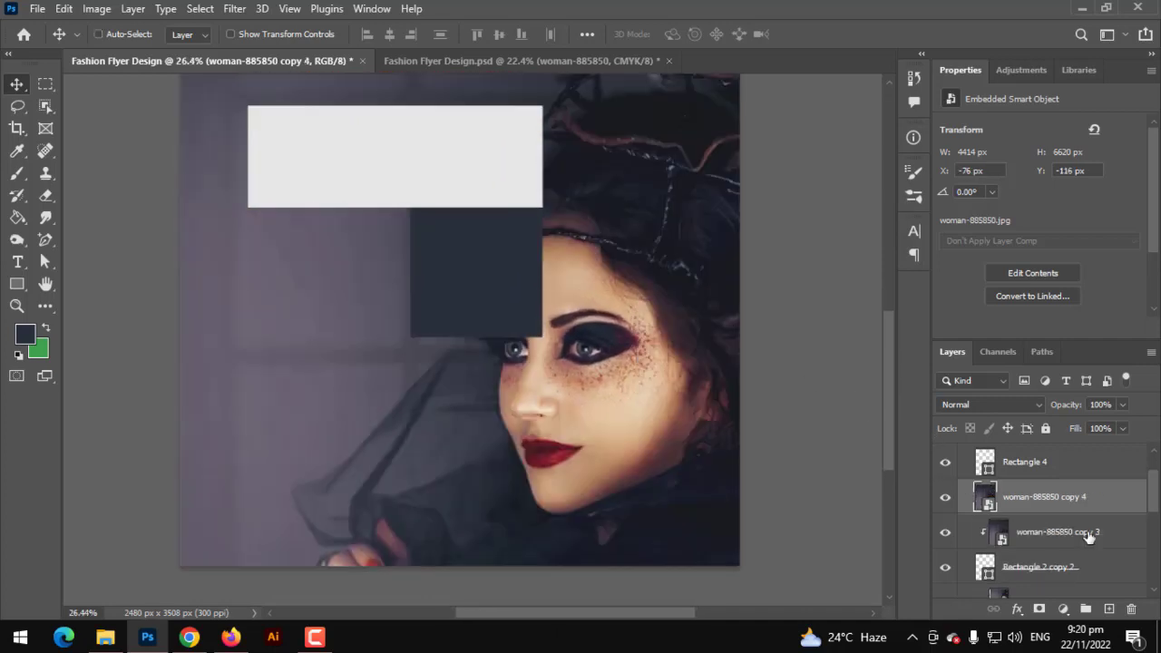
drag(1044, 532, 998, 528)
alt+click(997, 533)
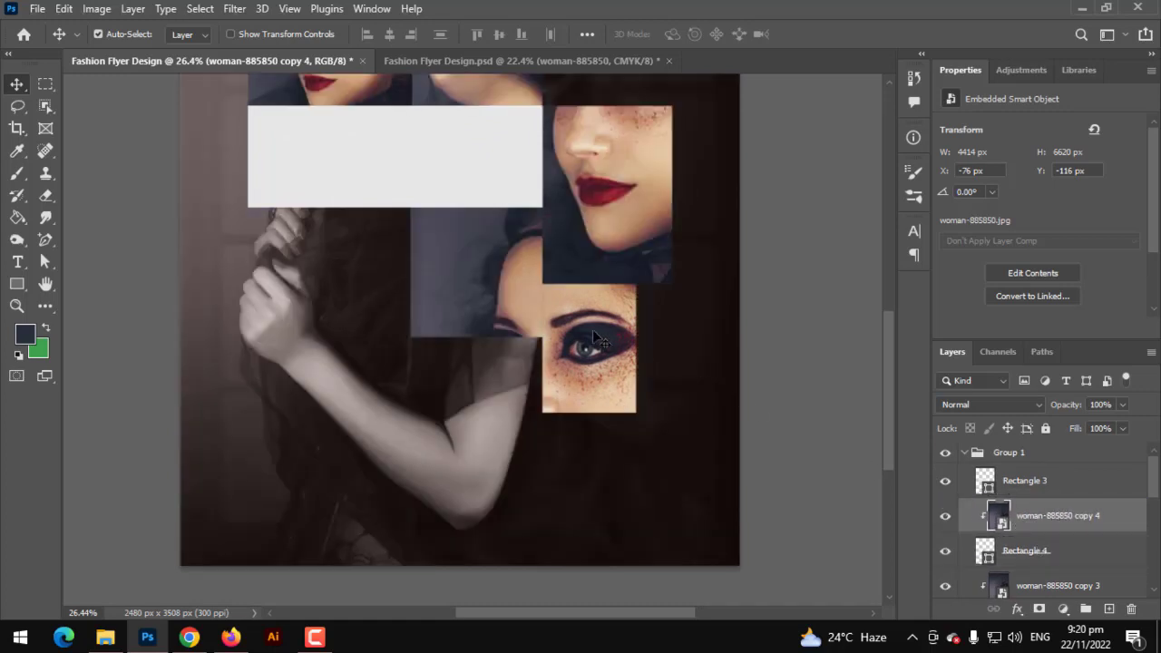
scroll(593, 329, down, 1)
drag(518, 316, 425, 356)
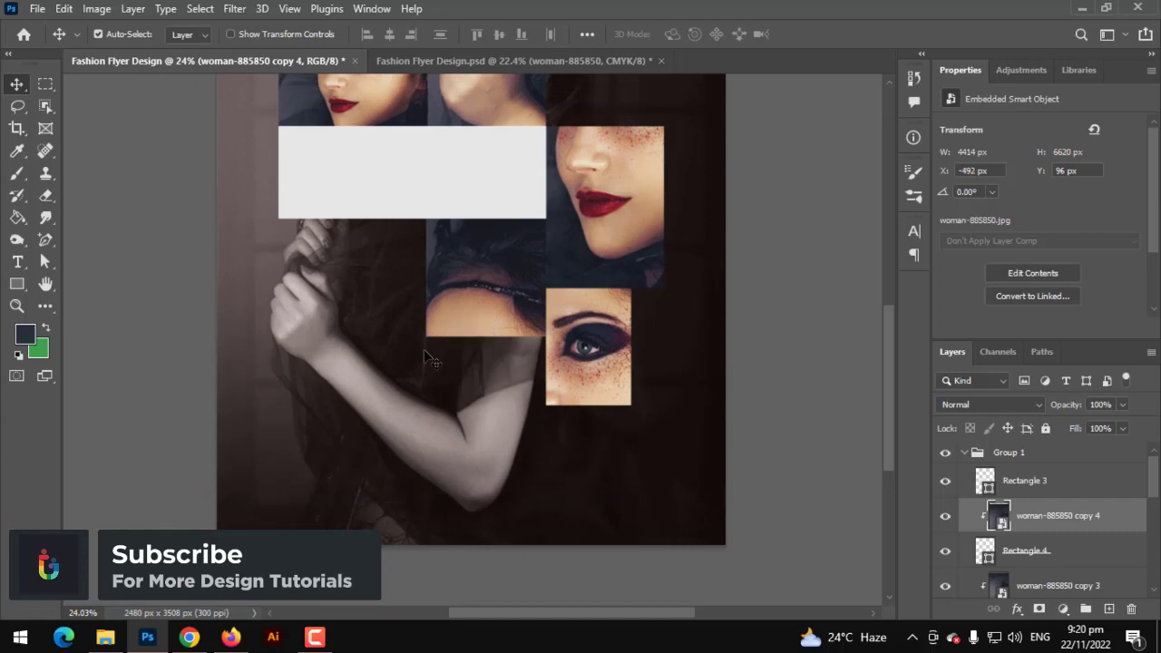
Duplicate the photo above Rectangle 3, clip it to that rectangle, and shift it to about X -817, Y -928 px to frame both eyes
key(ctrl+j)
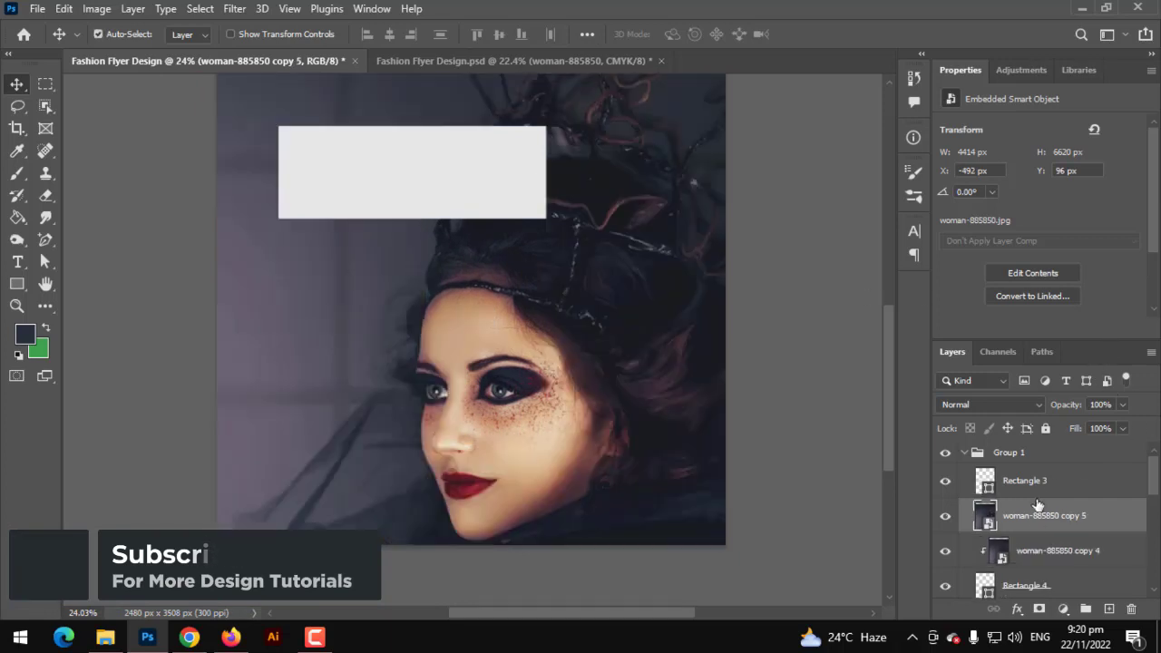
drag(1037, 518, 1032, 469)
alt+click(1015, 495)
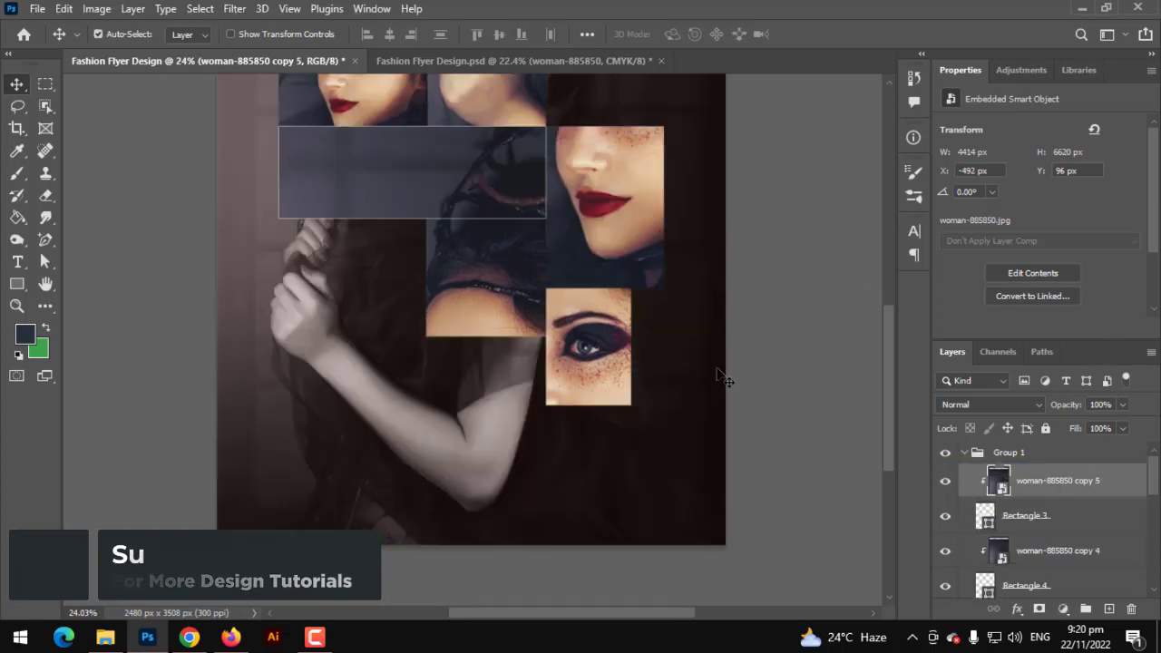
scroll(439, 206, down, 1)
drag(445, 208, 439, 124)
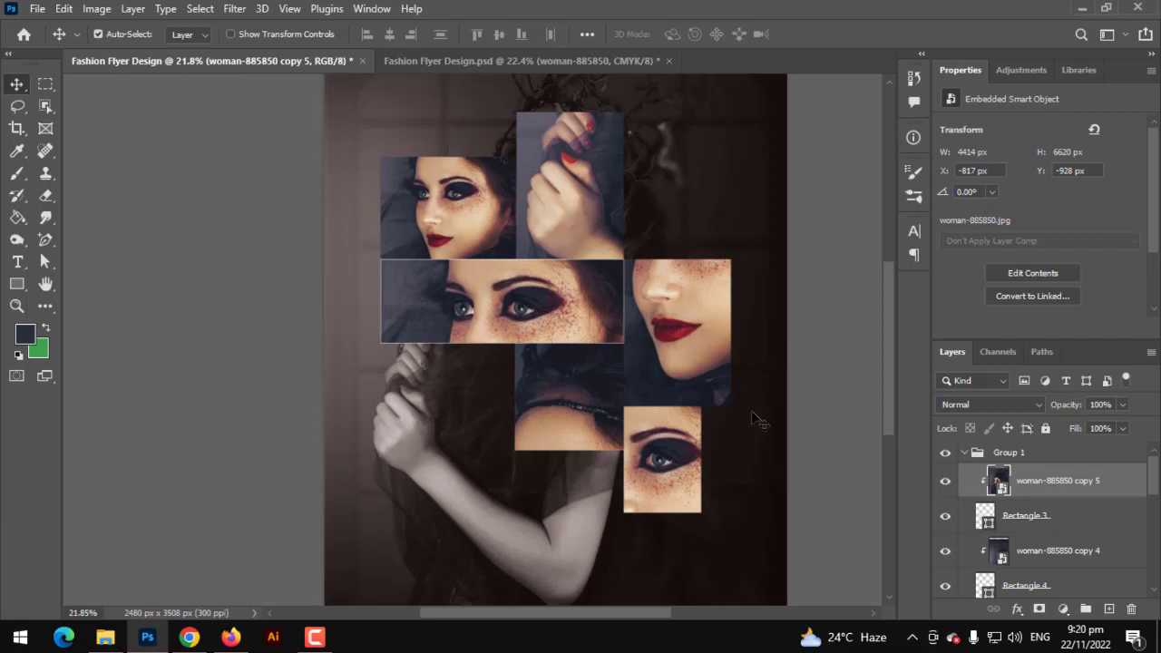
Scale the photo clipped to Rectangle 2 copy 2 down to 6.43% and place it at about X 1505, Y 1434 px to show the hand and arm
drag(661, 472, 656, 272)
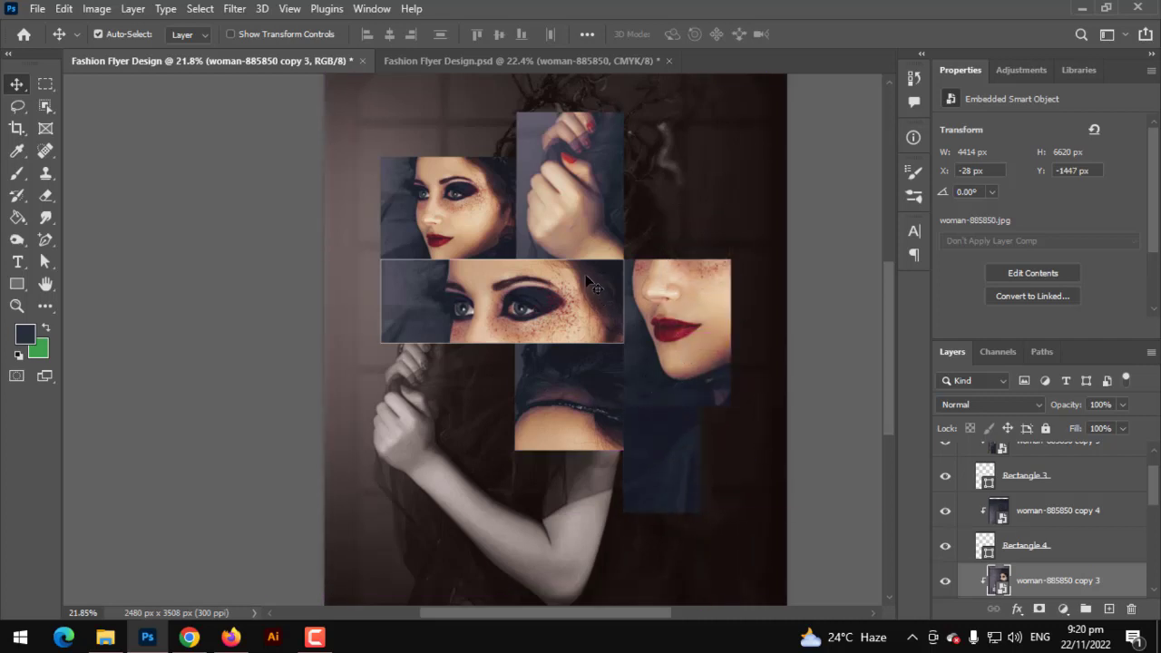
key(ctrl+t)
scroll(710, 467, down, 2)
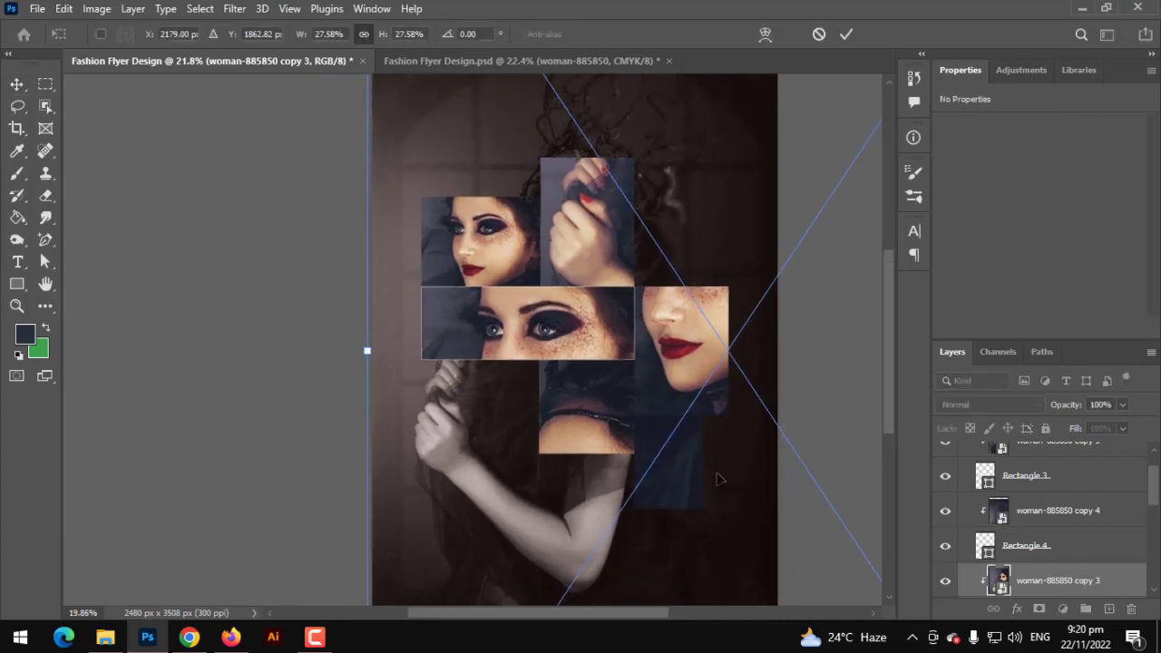
drag(417, 381, 492, 417)
drag(835, 378, 764, 453)
key(Return)
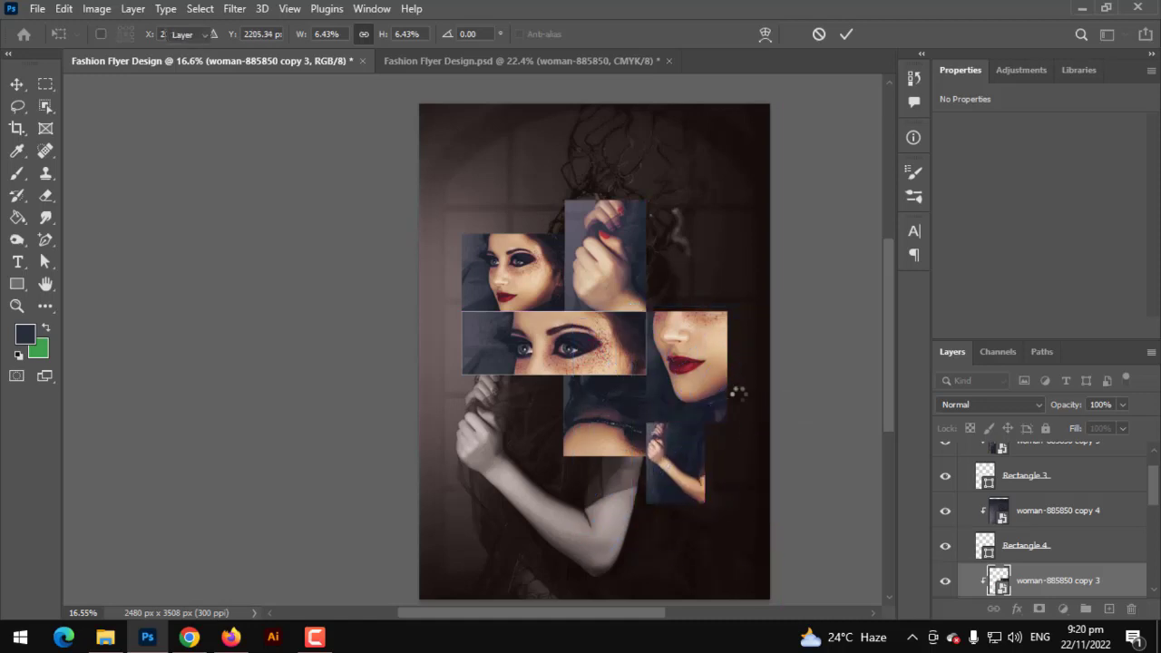
Collapse Group 1 and add an outside Stroke layer effect to it, 6 px in size
scroll(741, 406, up, 1)
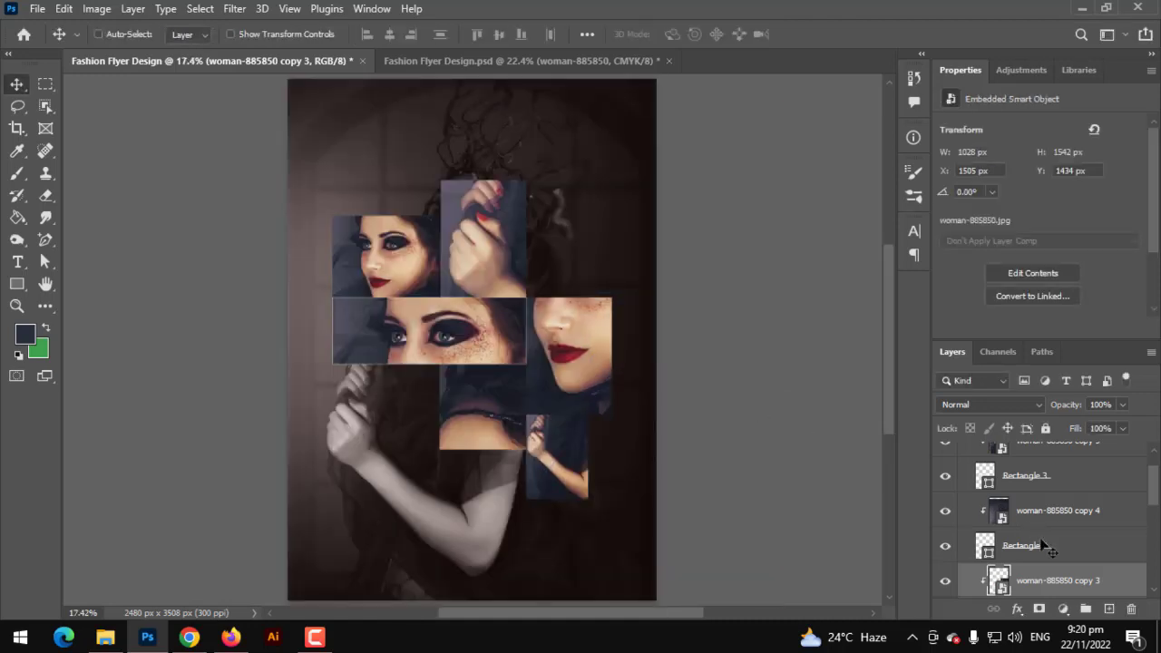
scroll(1038, 541, up, 1)
click(965, 456)
right_click(989, 454)
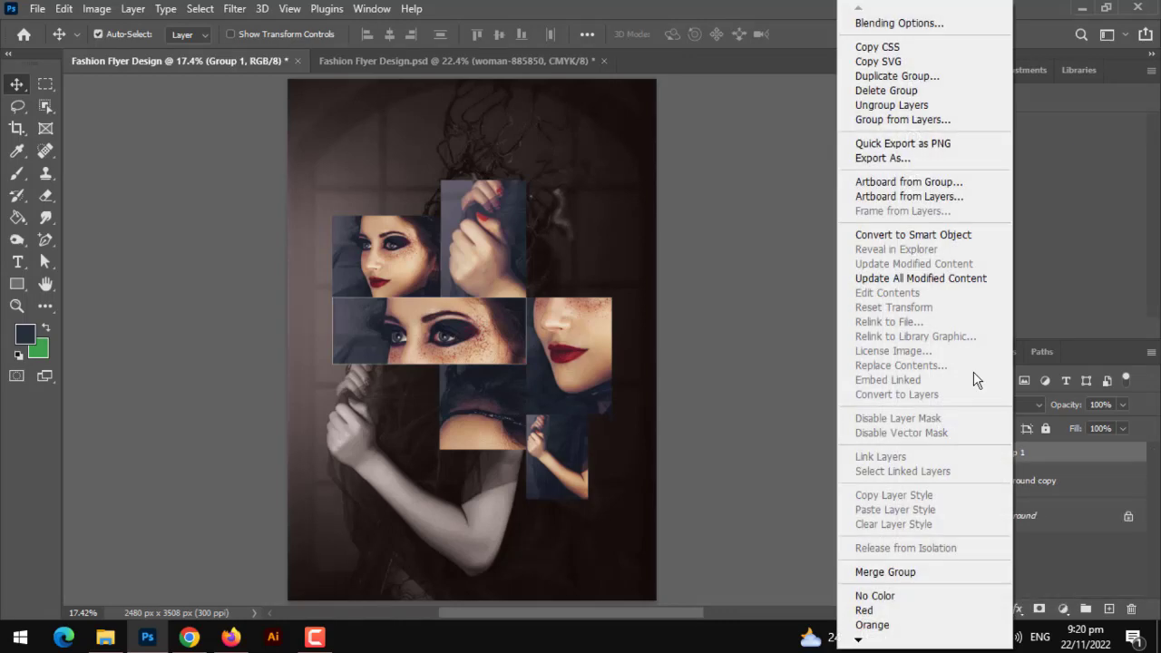
click(946, 24)
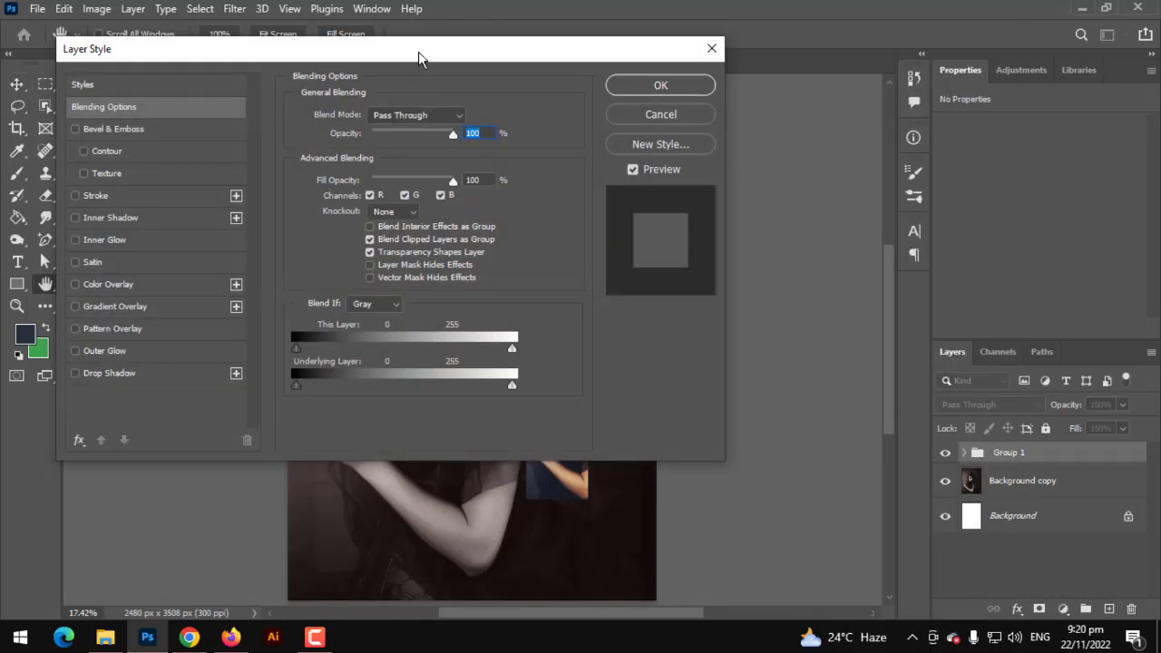
drag(428, 54, 909, 107)
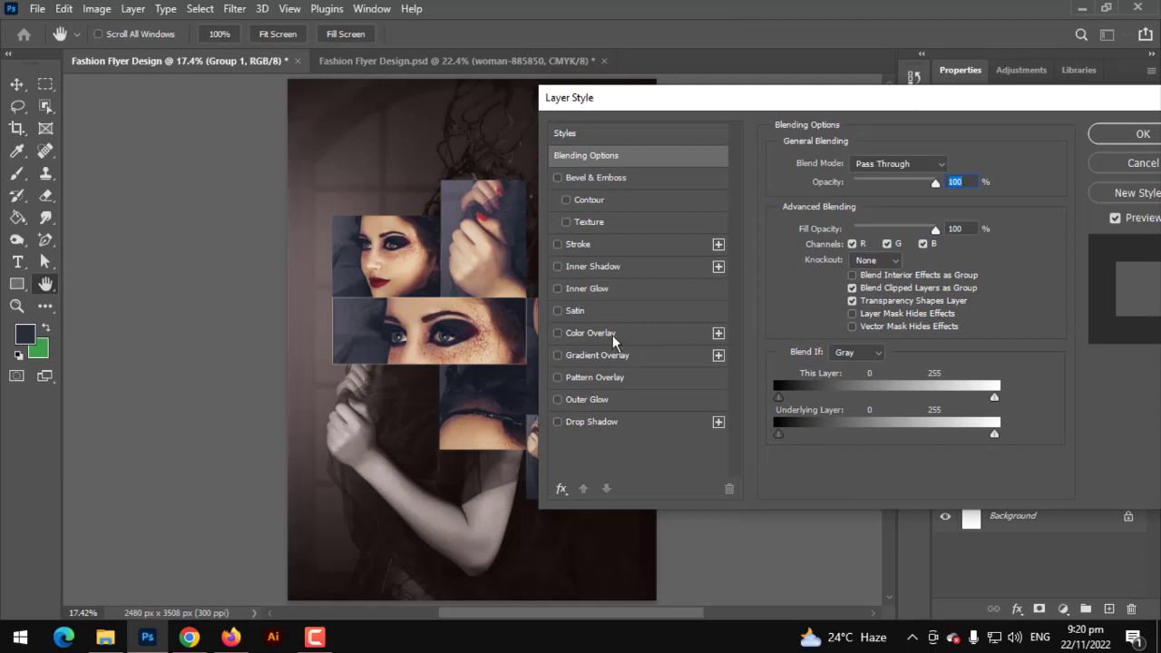
click(585, 244)
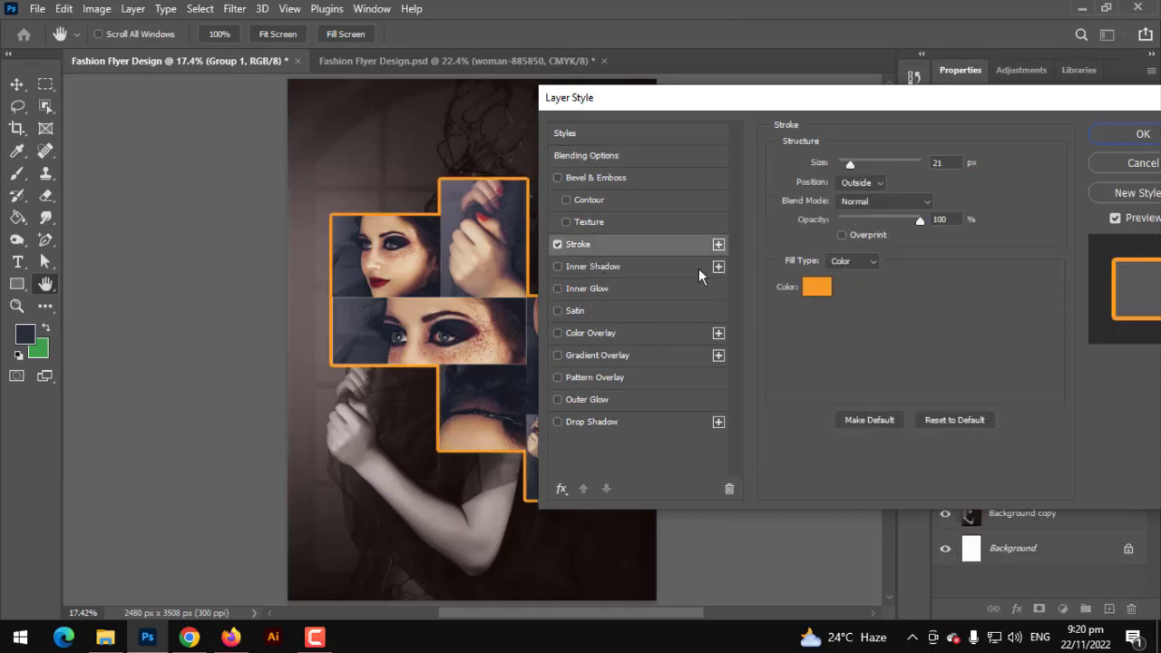
drag(854, 167, 845, 170)
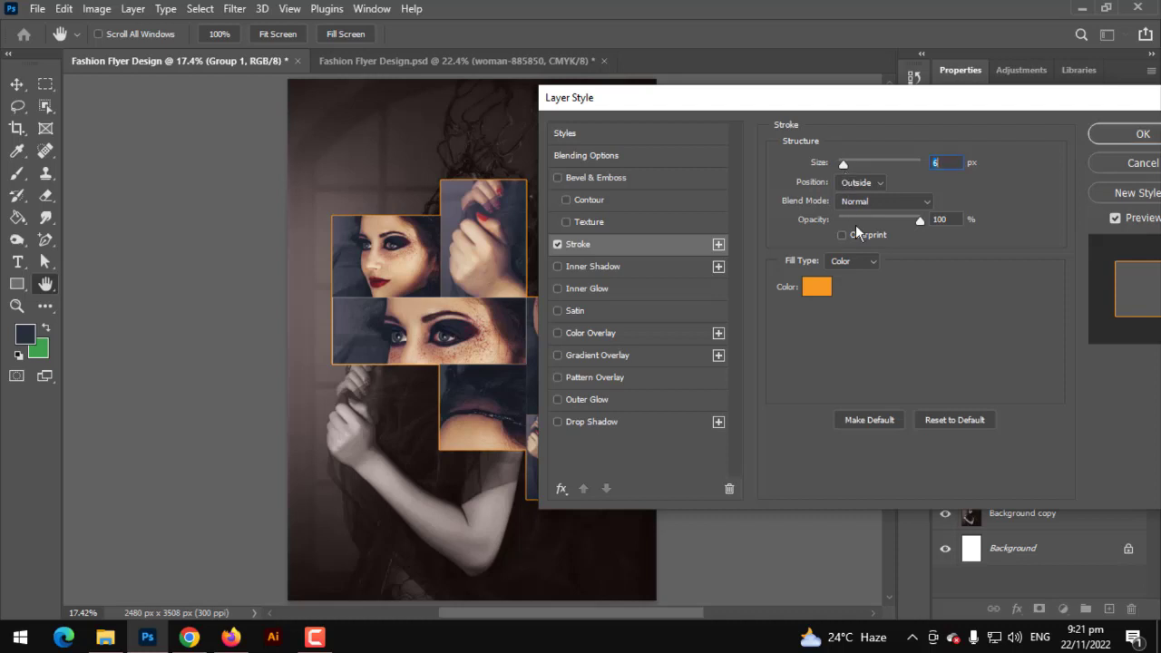
Change the Group 1 stroke colour to light purple #a398bf, thicken the stroke slightly, and apply the layer style
click(816, 289)
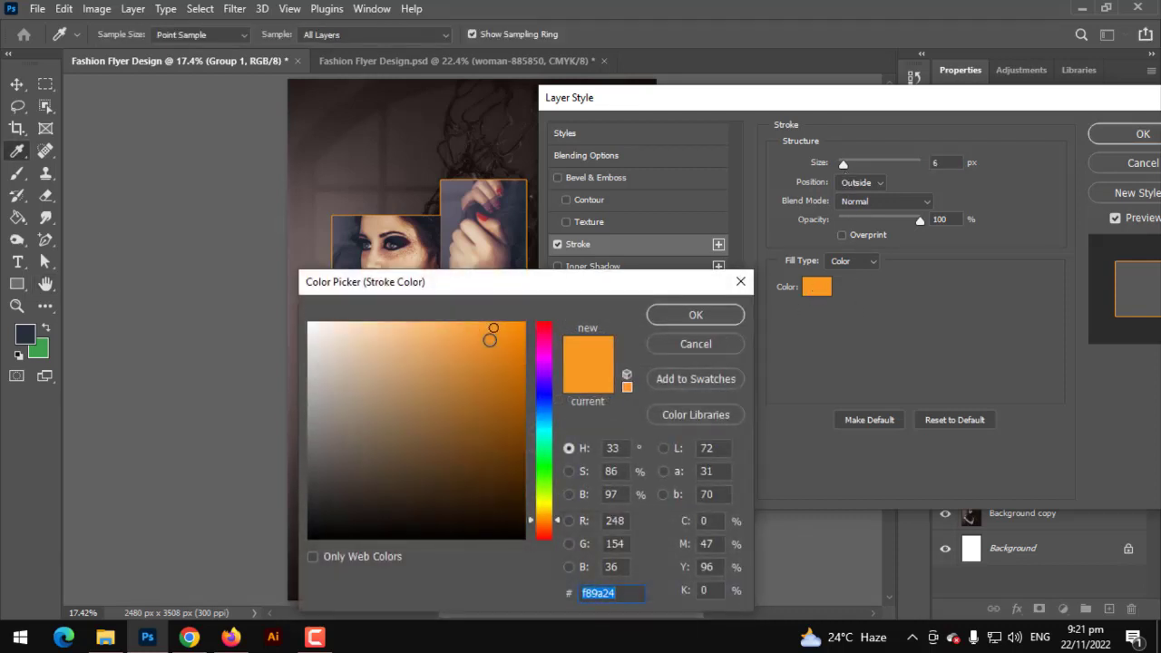
click(473, 197)
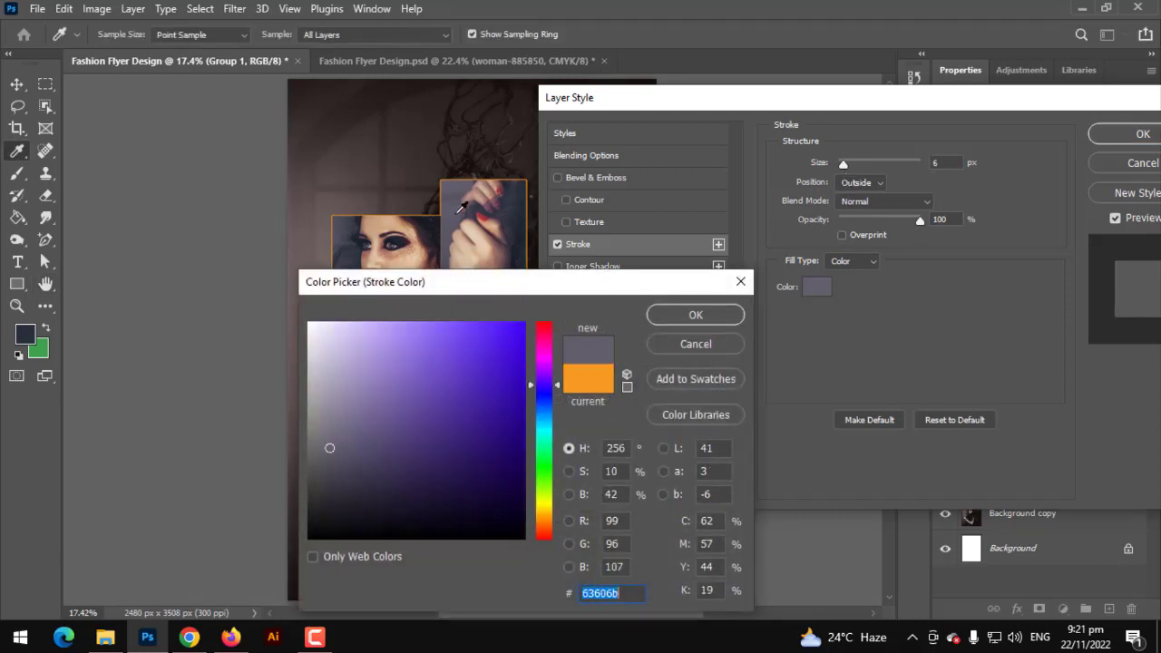
drag(409, 285, 635, 265)
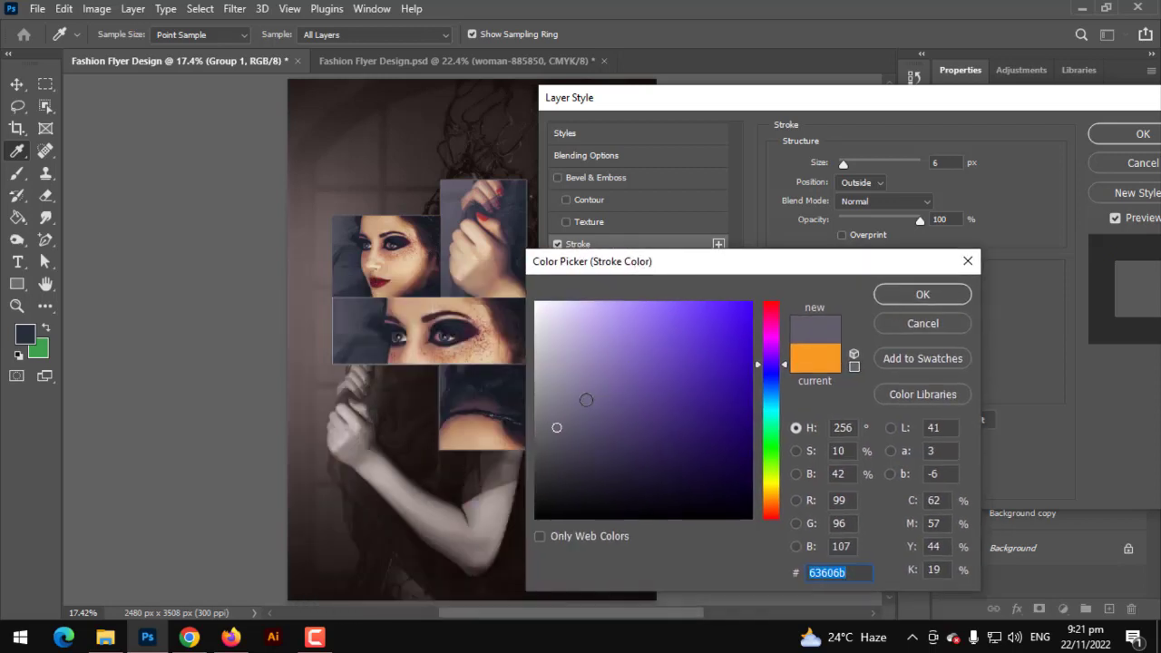
mouse_move(586, 400)
mouse_down()
mouse_move(546, 371)
mouse_move(573, 361)
mouse_up()
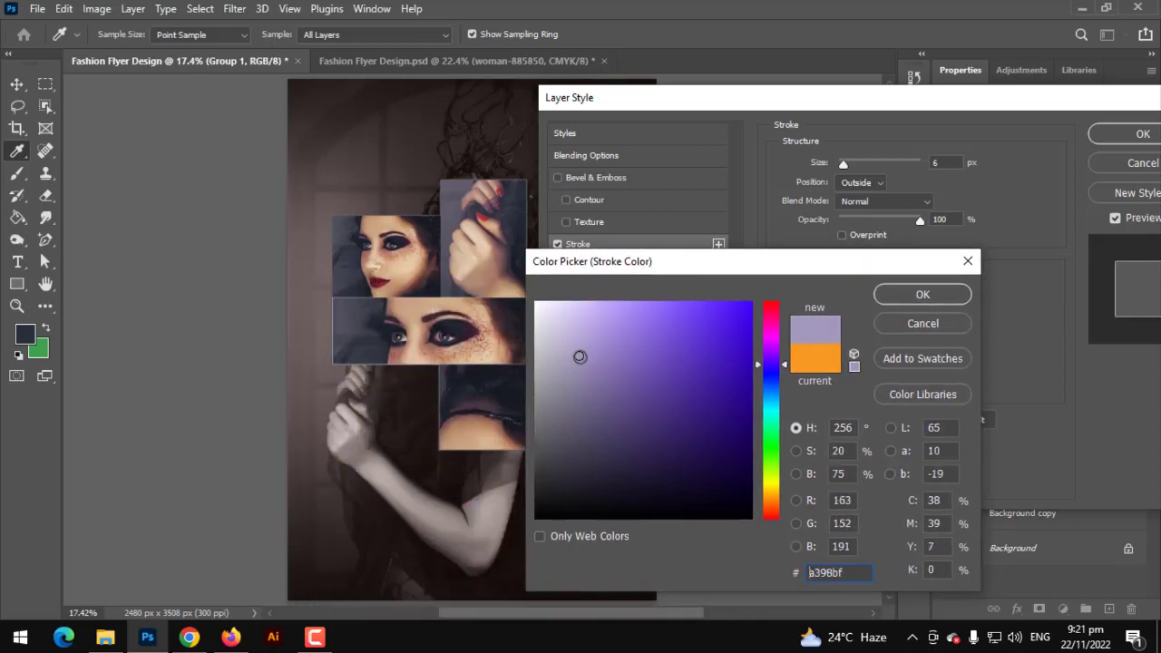
click(923, 295)
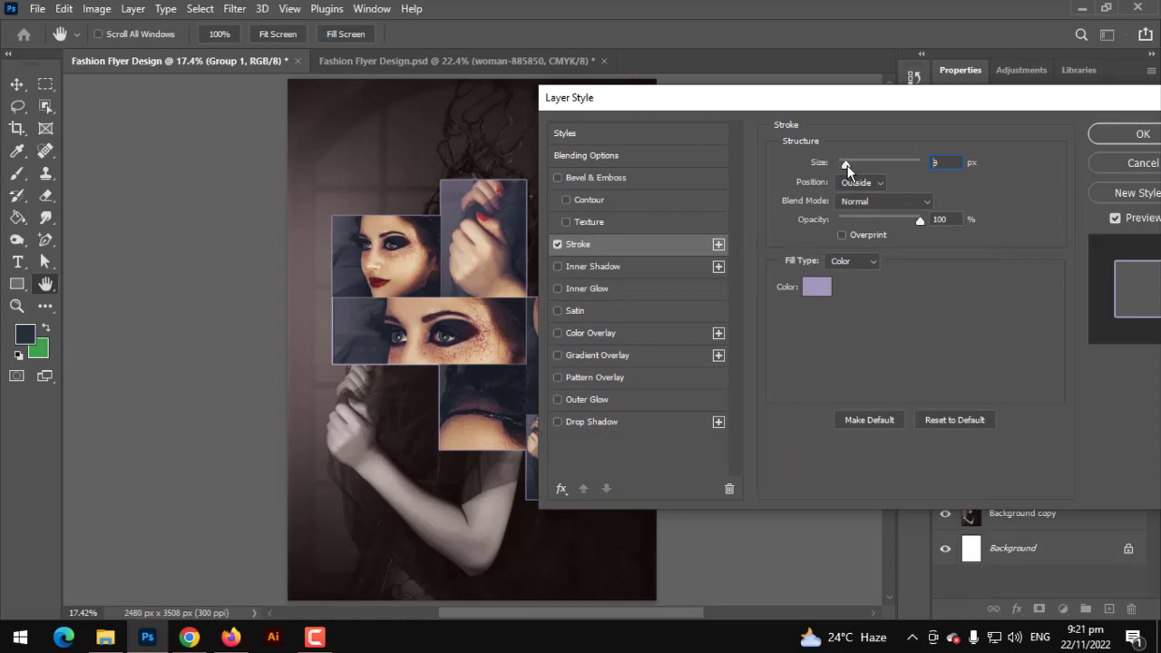
drag(847, 166, 854, 166)
click(1141, 134)
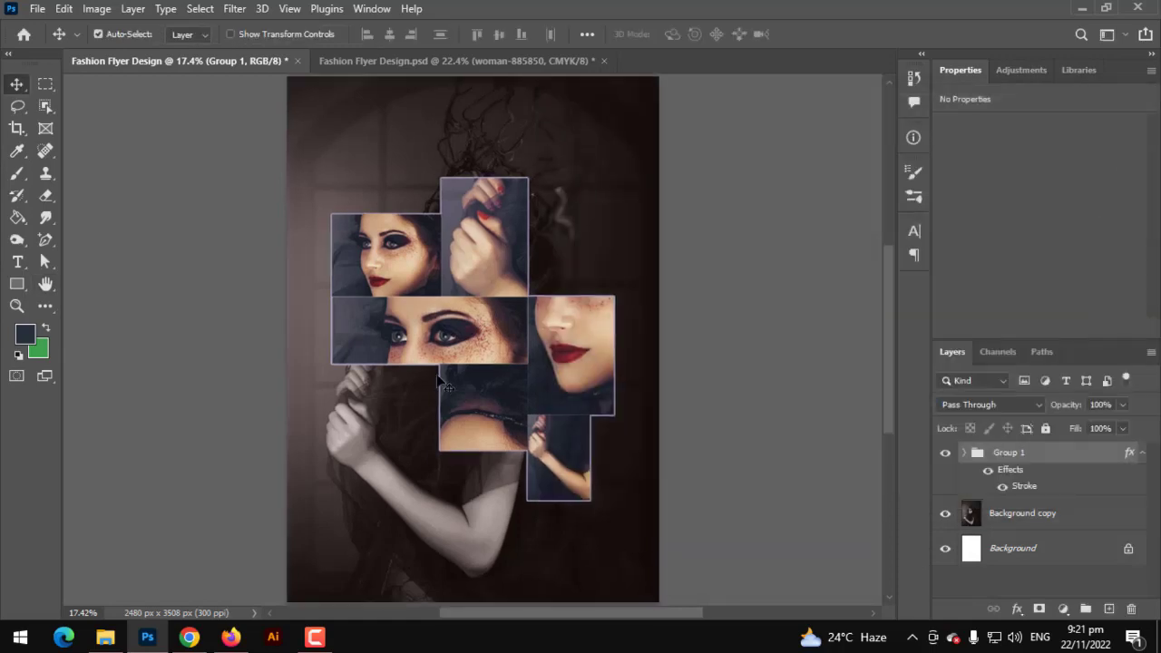
Remove the white shape stroke from Rectangle 3 and collapse Group 1
scroll(471, 349, up, 5)
click(575, 300)
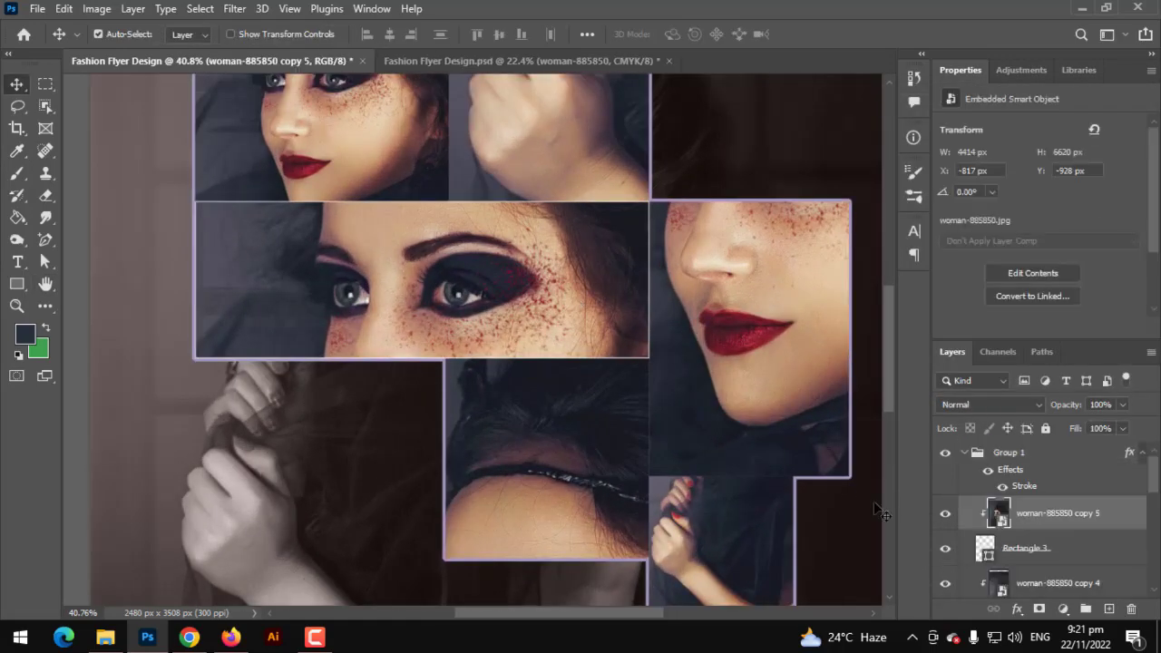
click(994, 547)
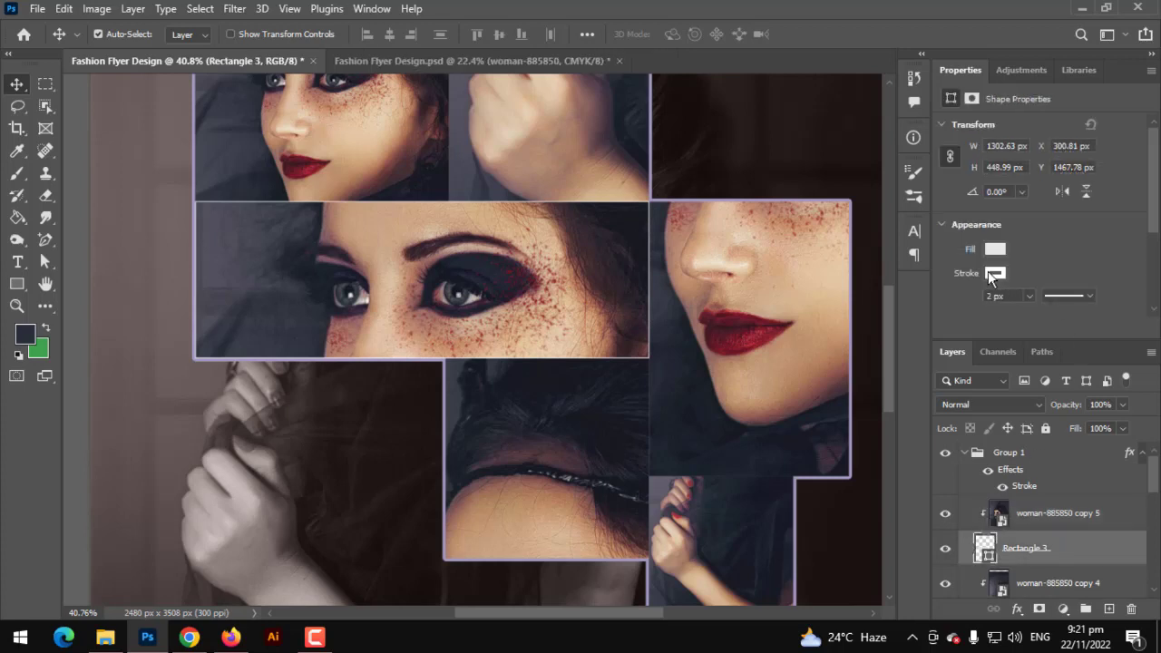
click(994, 273)
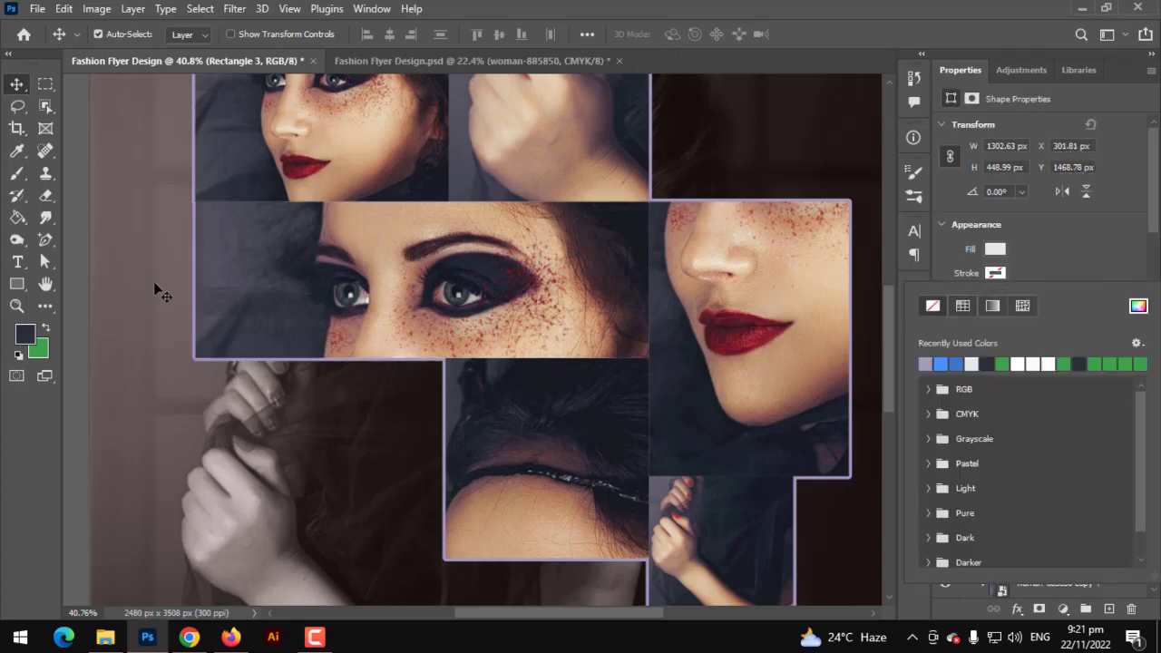
click(70, 209)
key(ctrl+minus)
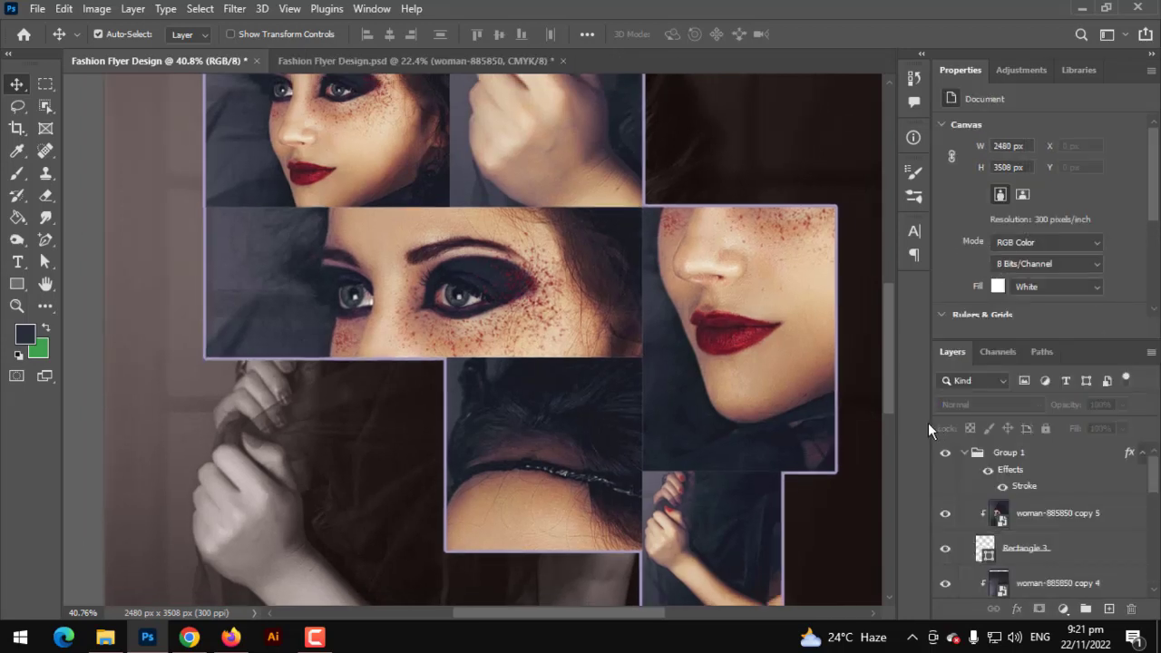
click(965, 452)
key(ctrl+0)
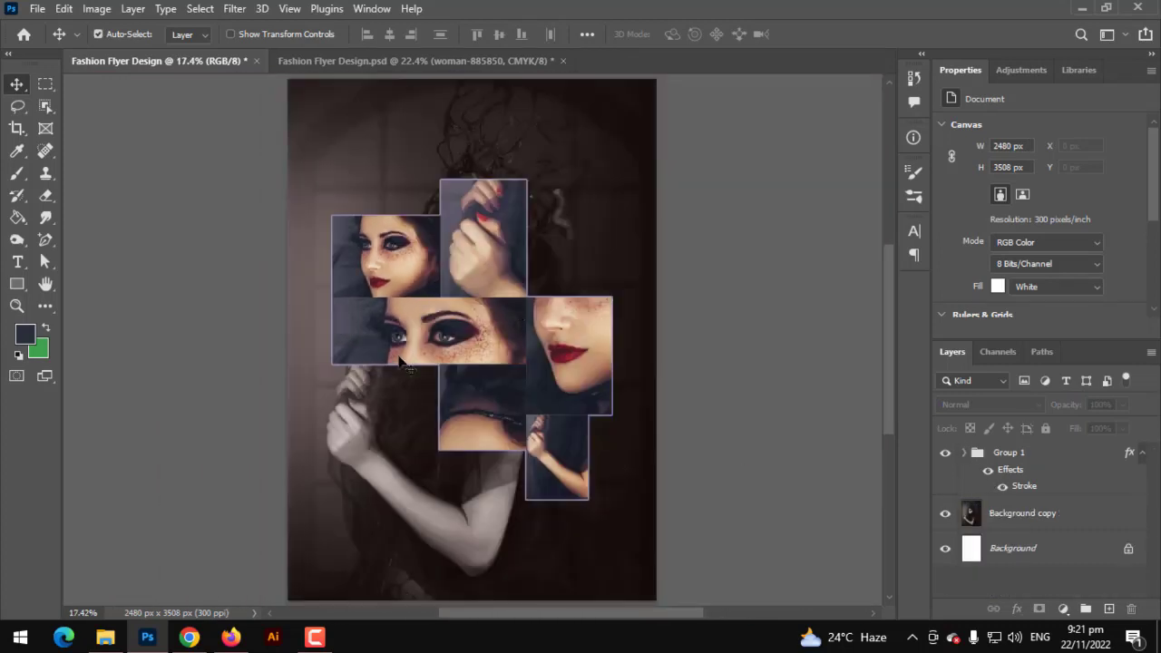
Move the Text 2 group to the flyer's lower-left area, around X 452, Y 3212 px, and enlarge it slightly
scroll(399, 361, down, 1)
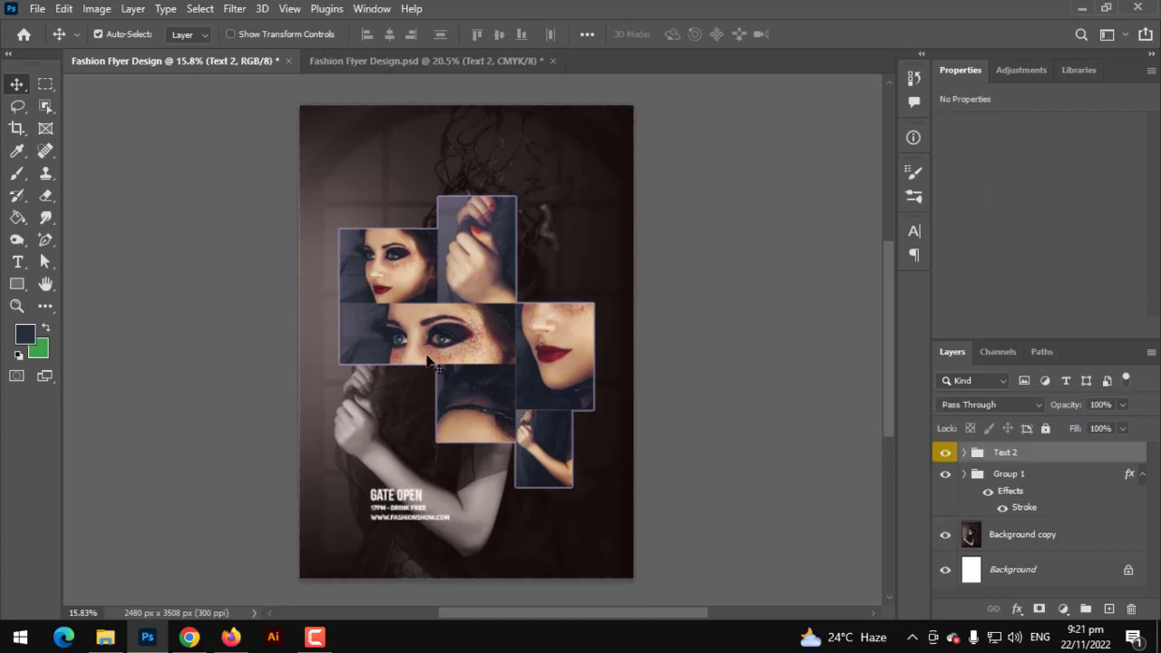
drag(431, 363, 467, 490)
click(706, 314)
scroll(473, 362, up, 6)
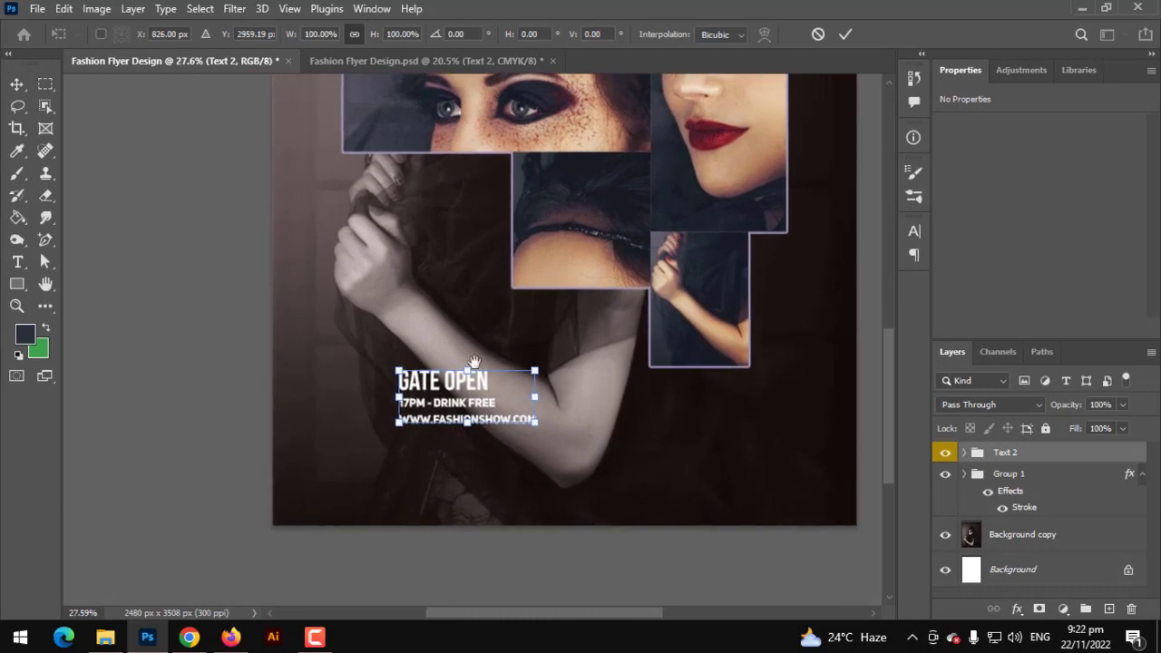
scroll(474, 363, down, 1)
drag(474, 381, 385, 436)
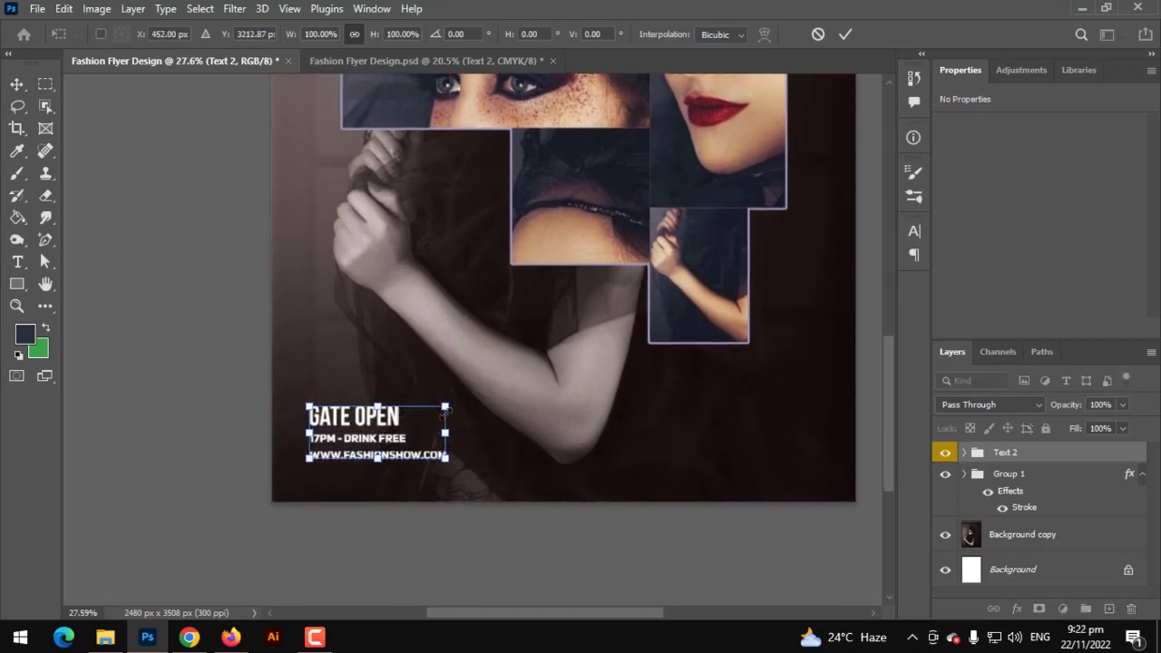
drag(444, 403, 467, 398)
key(Return)
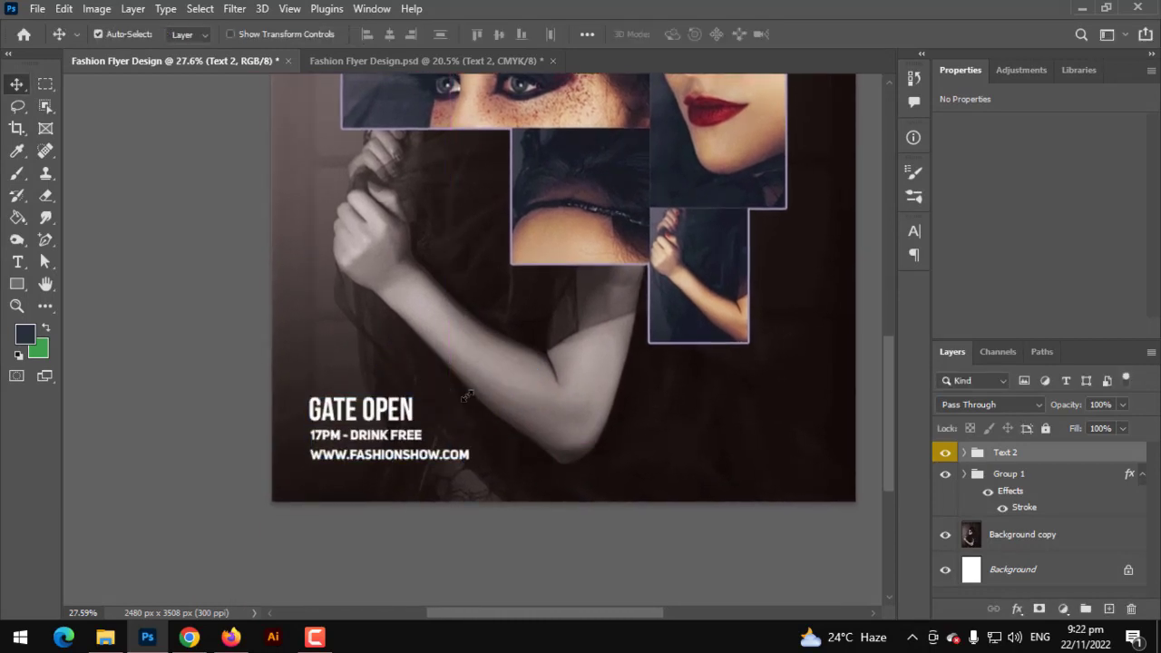
scroll(409, 427, up, 5)
click(17, 262)
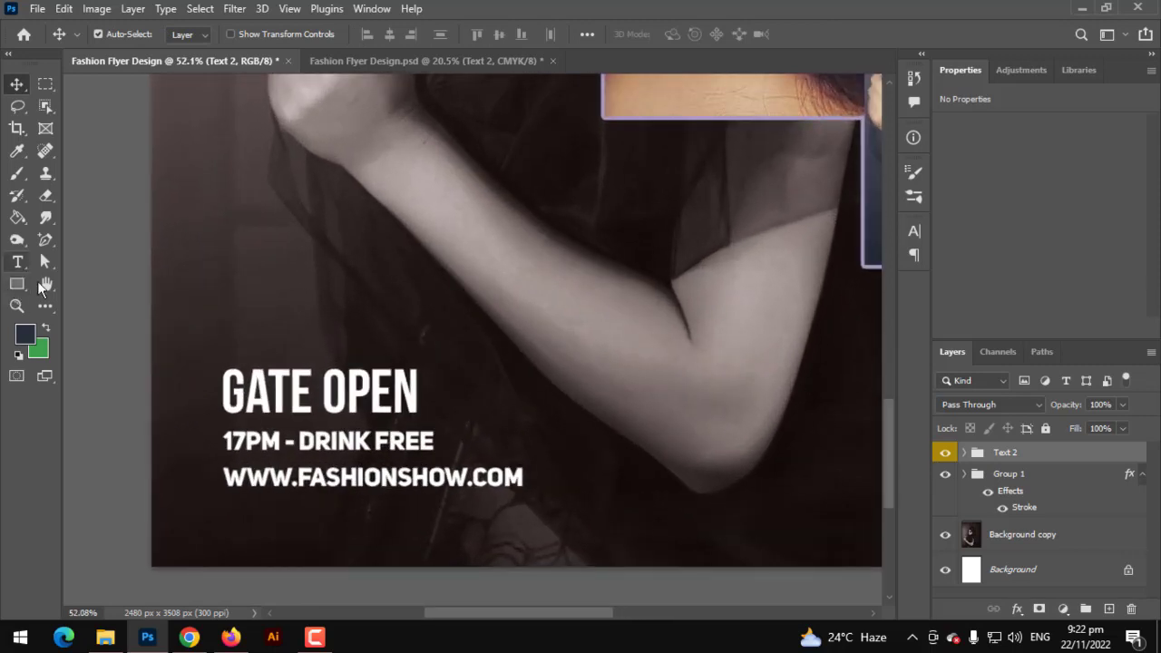
click(326, 484)
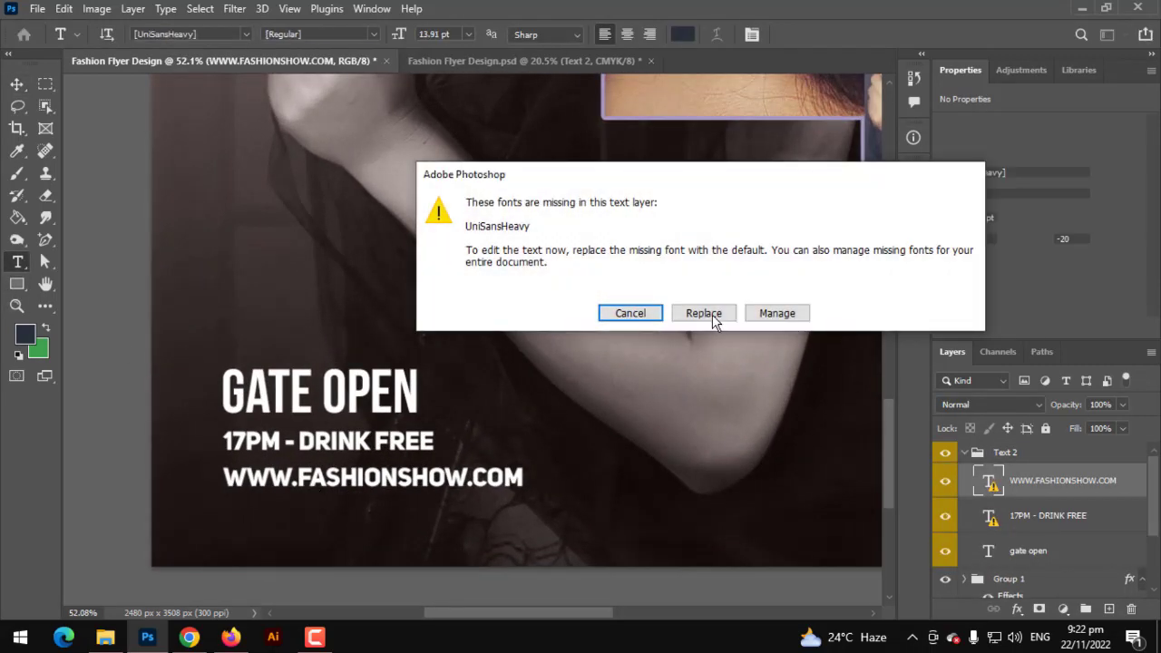
click(712, 317)
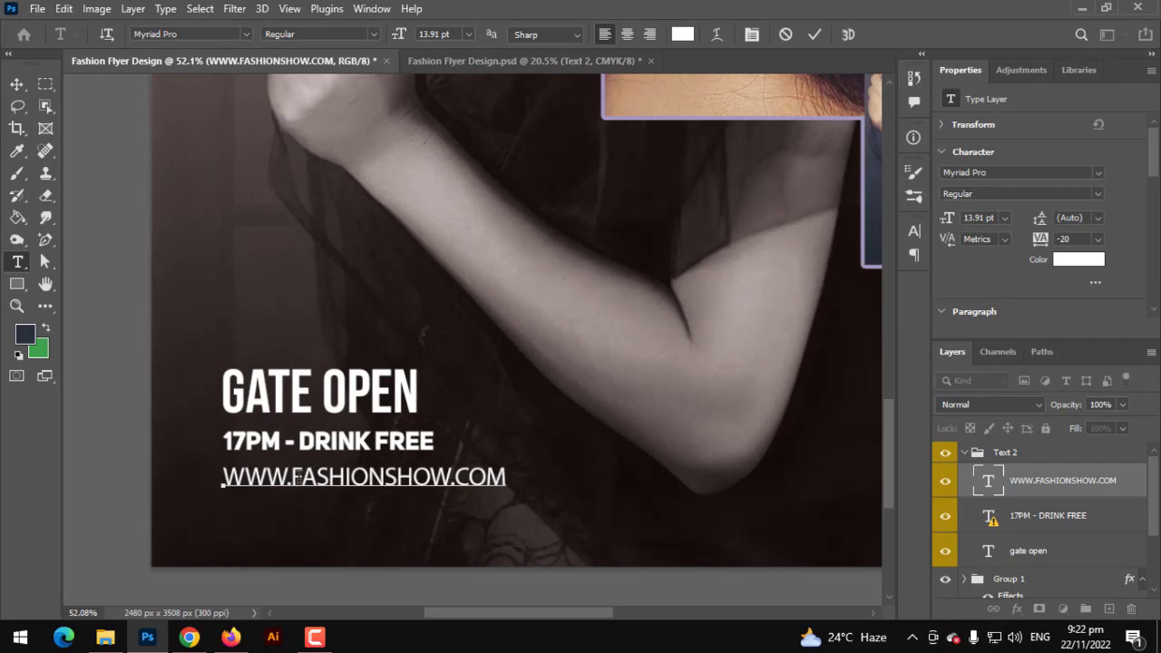
mouse_move(291, 478)
mouse_down()
mouse_move(452, 478)
mouse_move(289, 476)
mouse_up()
click(455, 478)
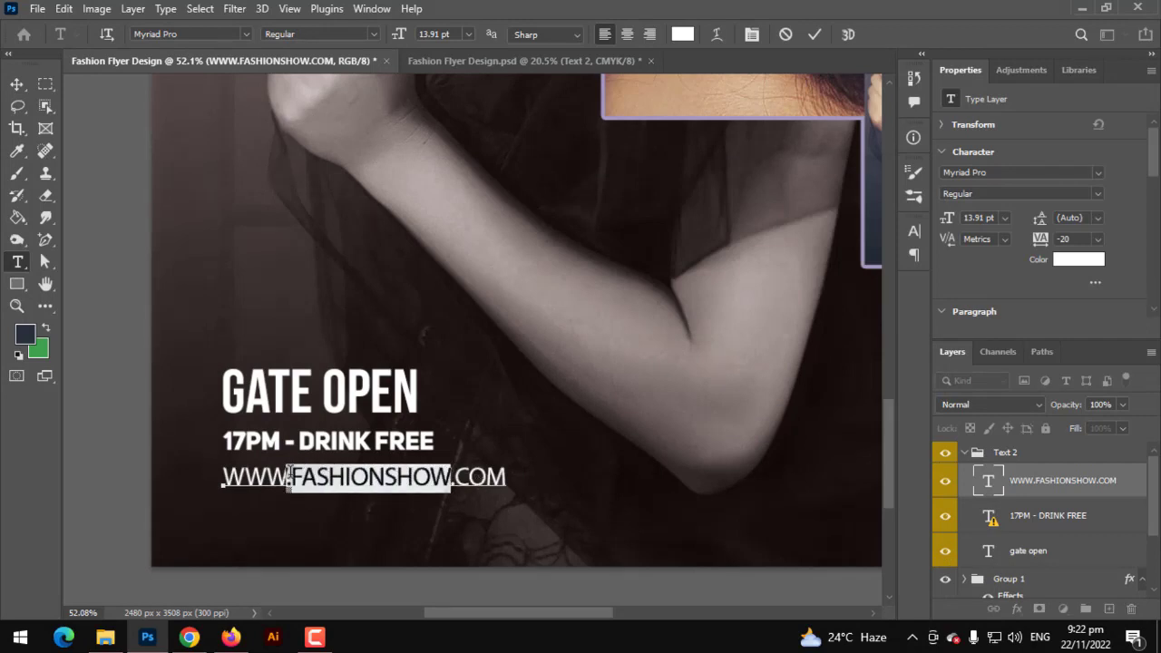
text(g)
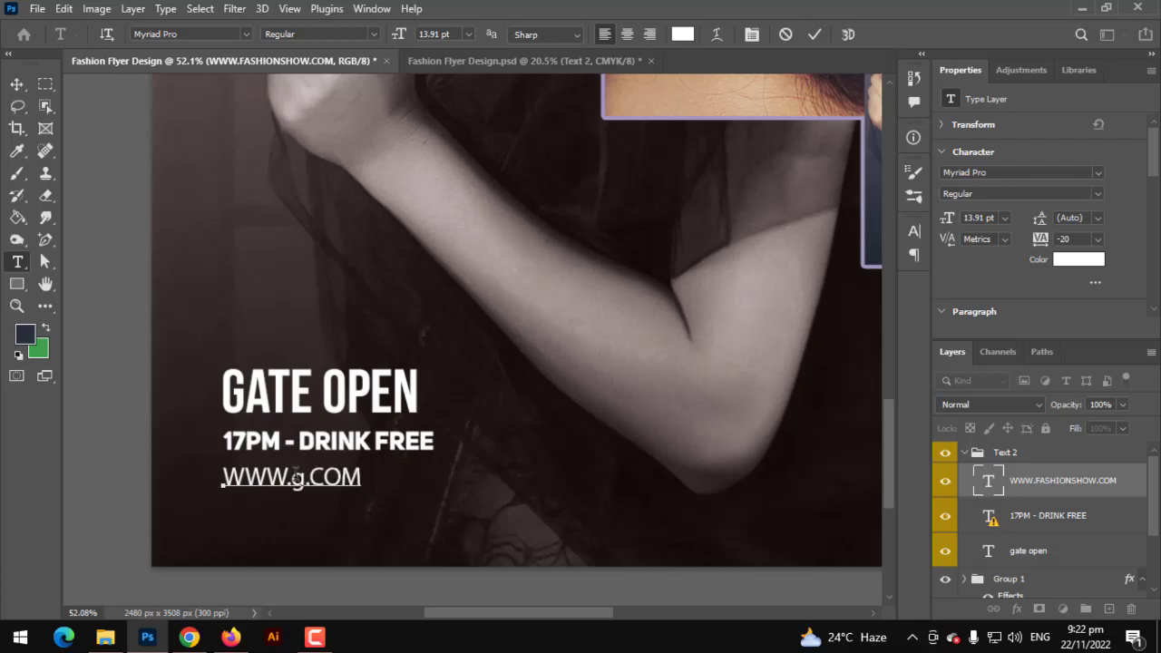
key(BackSpace)
text(GRAPHICSFA)
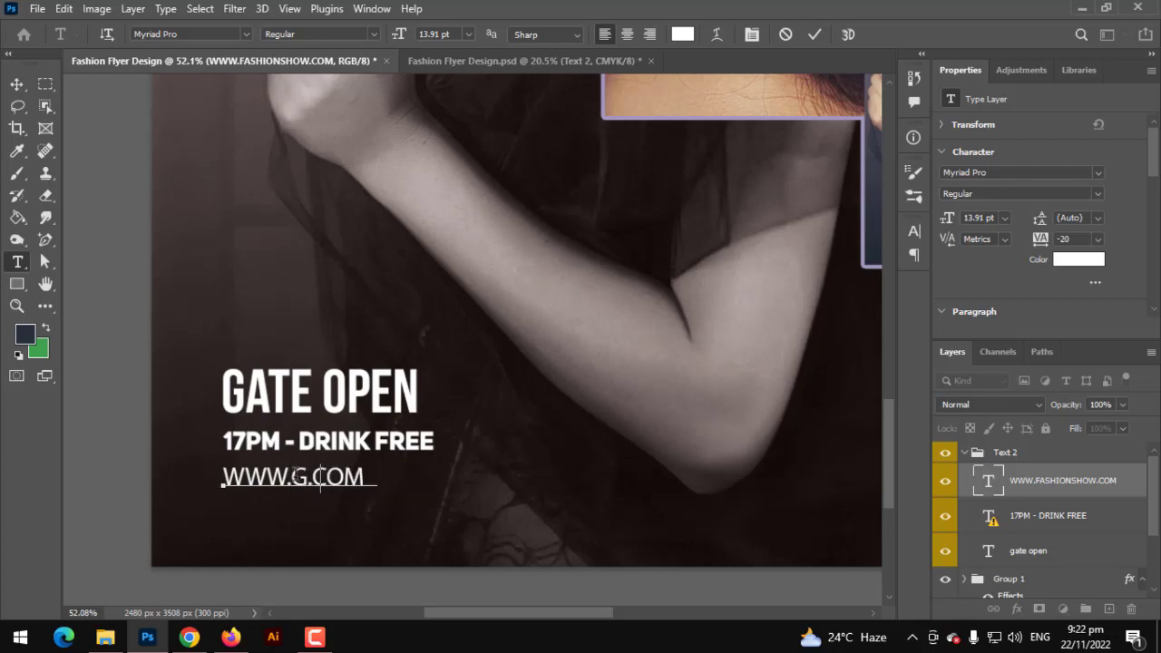
text(MILY)
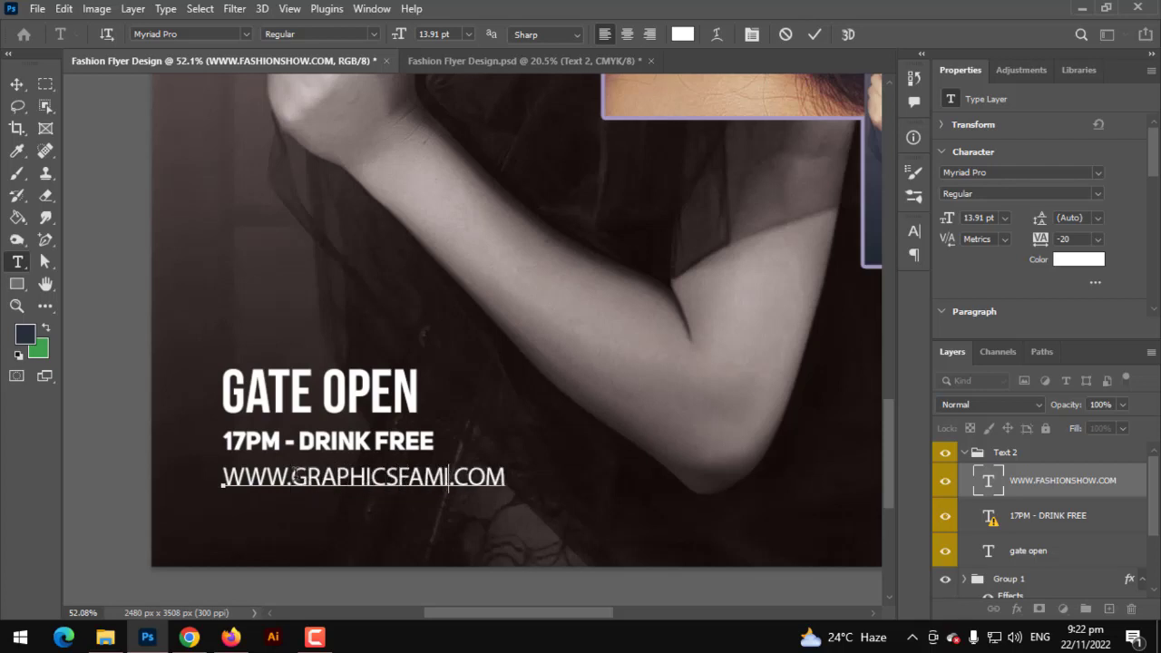
Set the whole website line to Myriad Pro Bold and commit the text edit
key(ctrl+a)
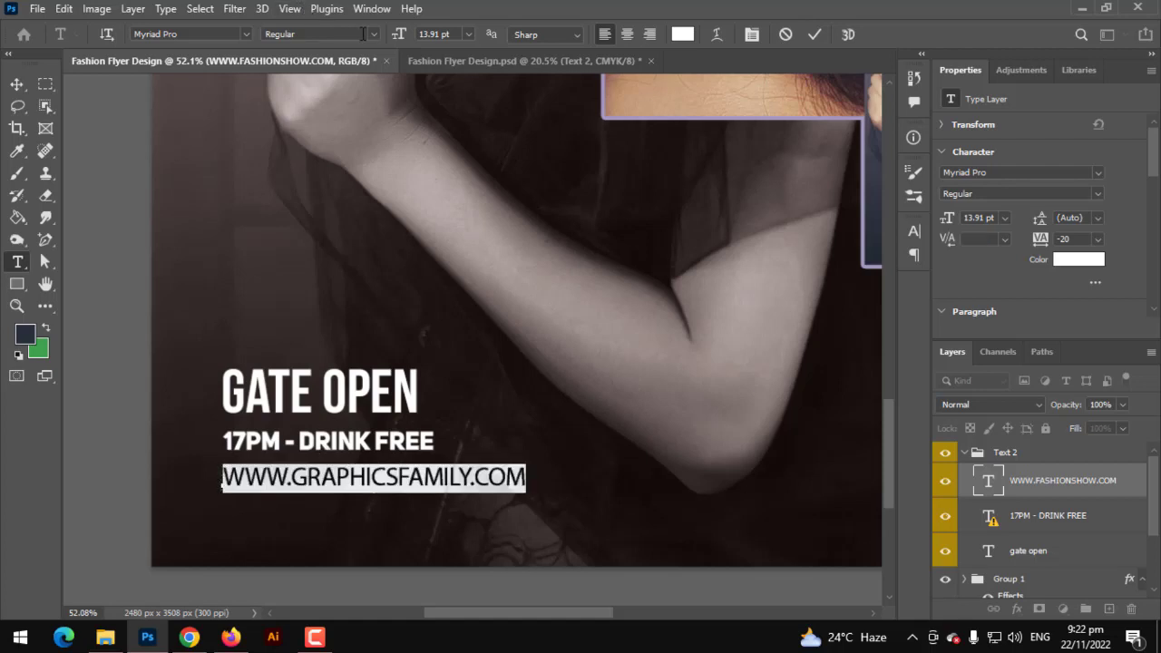
click(370, 36)
click(309, 160)
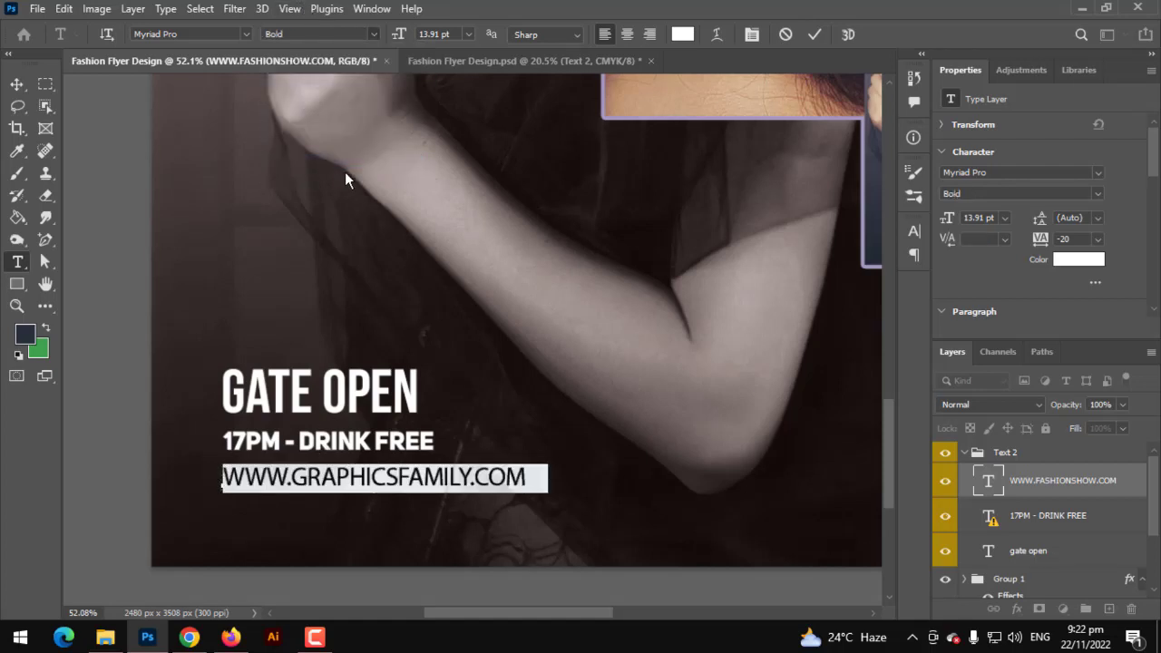
click(17, 87)
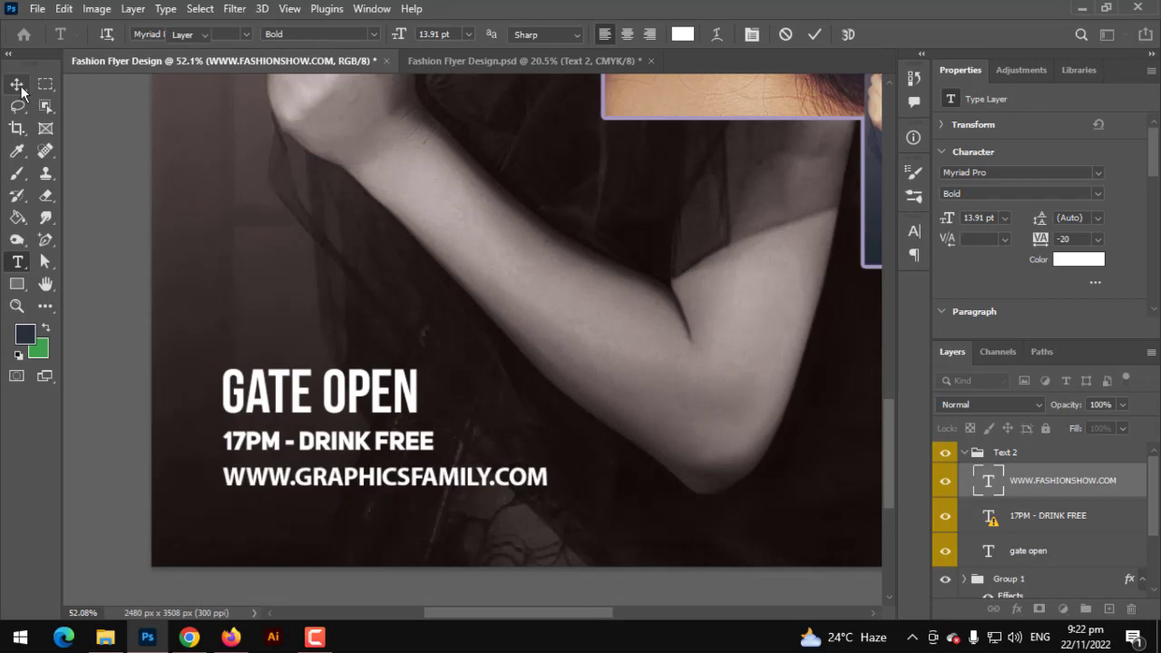
key(ctrl+0)
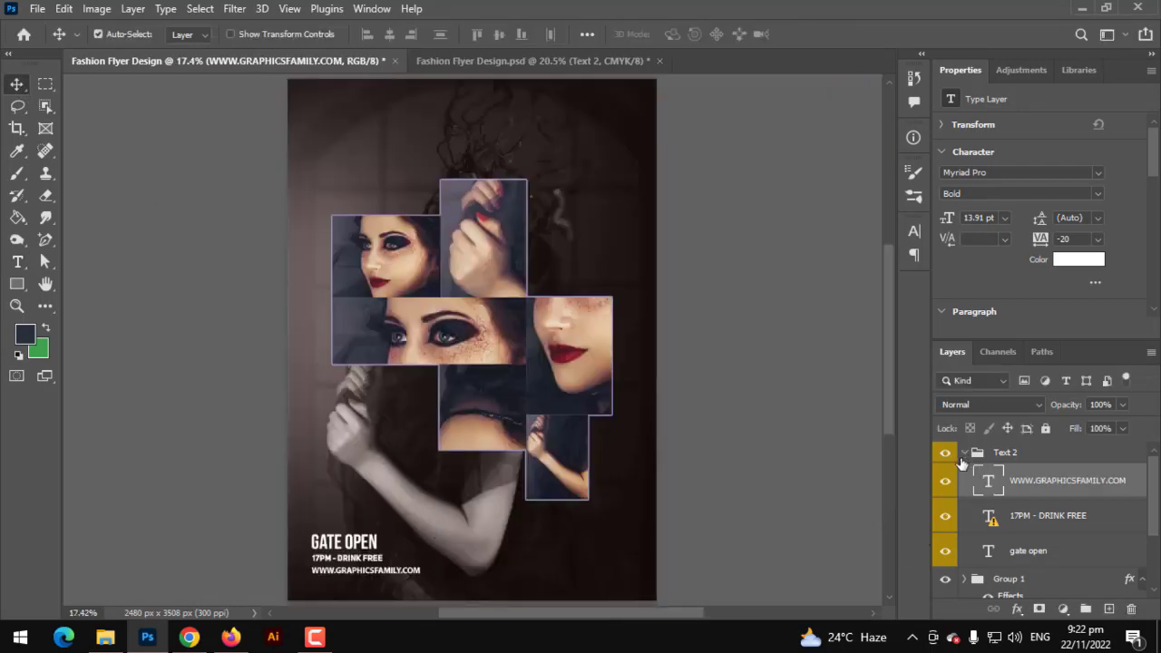
Shift the Text 2 group slightly closer to the flyer's lower-left corner and collapse the group
click(374, 558)
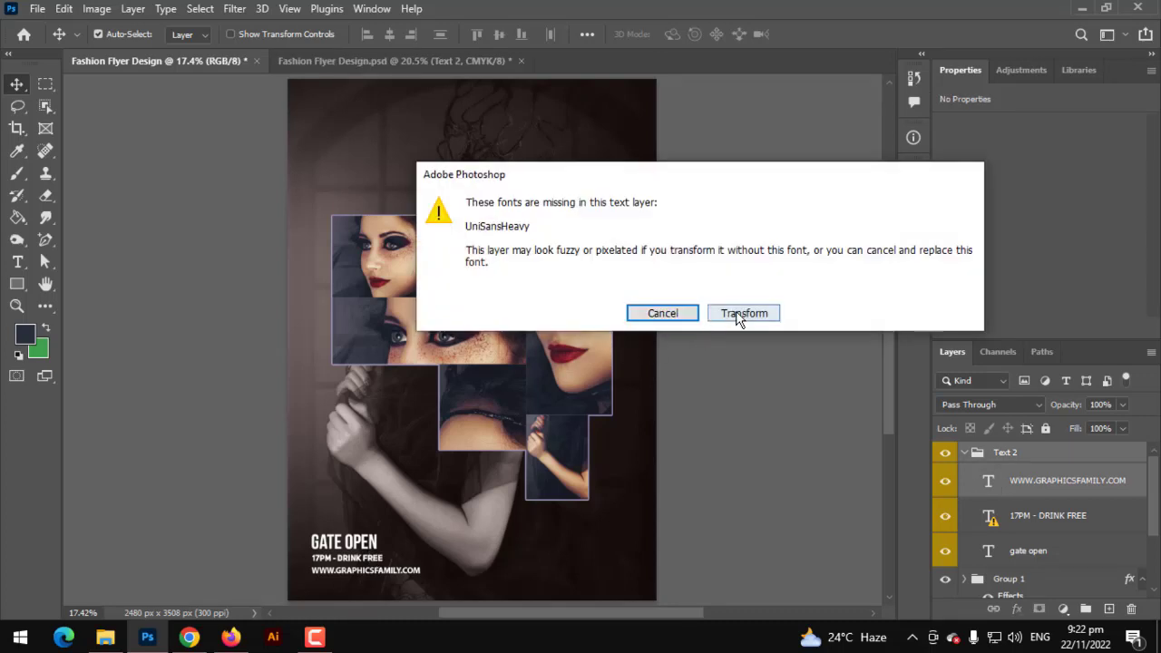
click(739, 315)
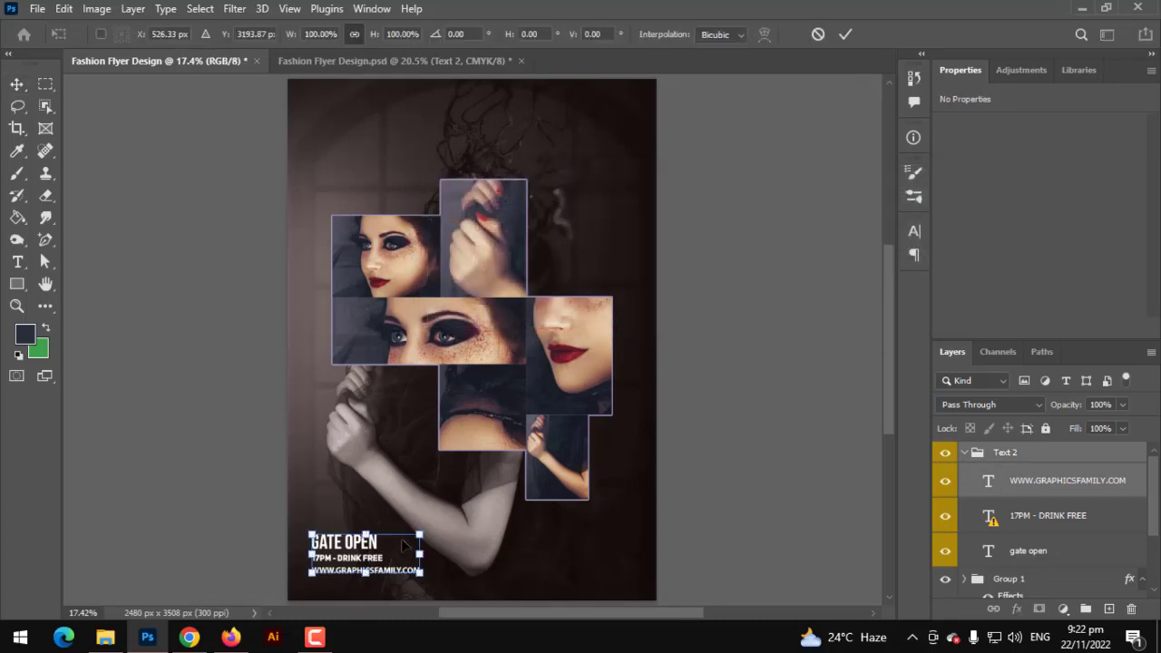
drag(404, 545, 389, 560)
key(Return)
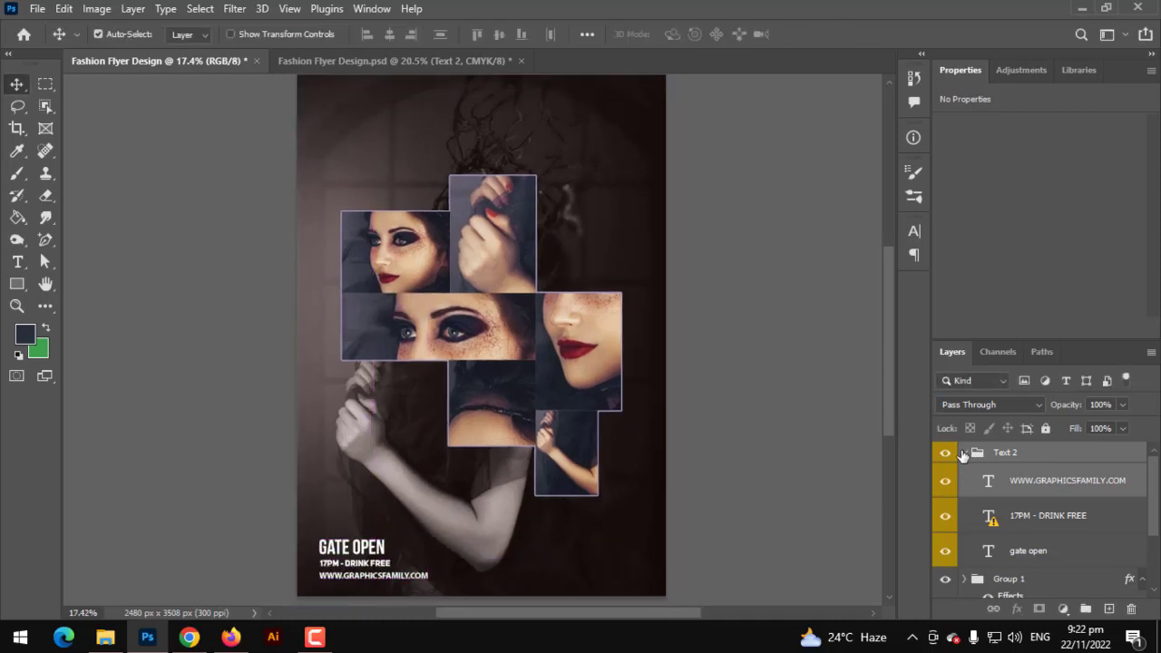
click(964, 452)
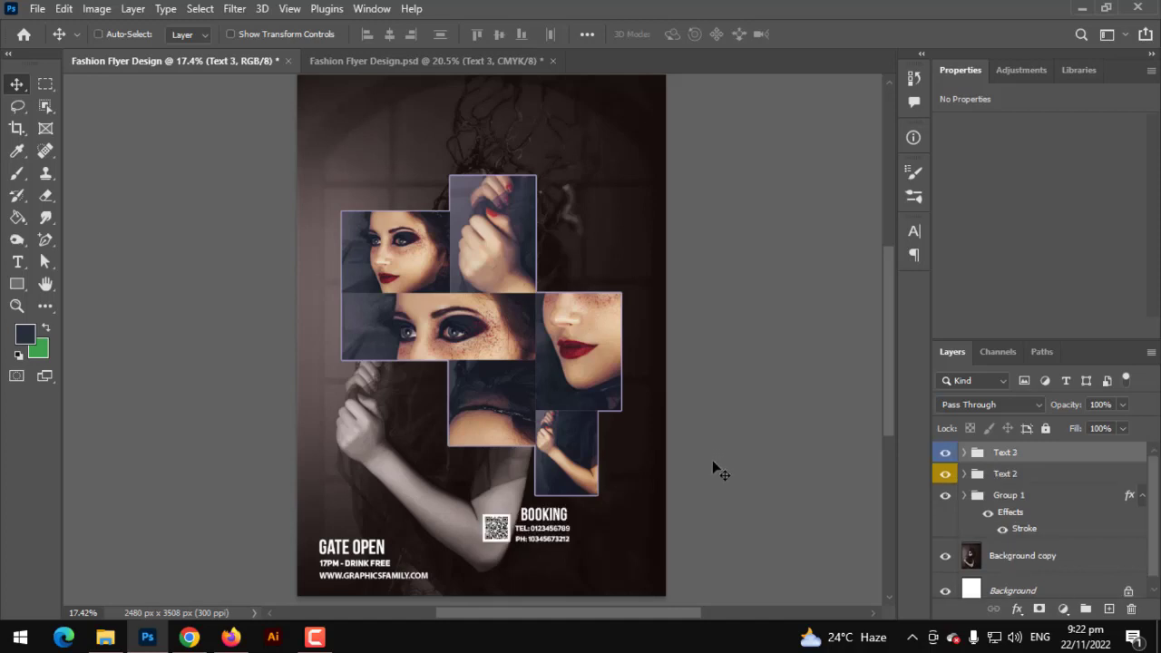
Move the Text 3 booking group with the QR code to the flyer's lower-right corner, about X 2030, Y 3275 px
key(ctrl+t)
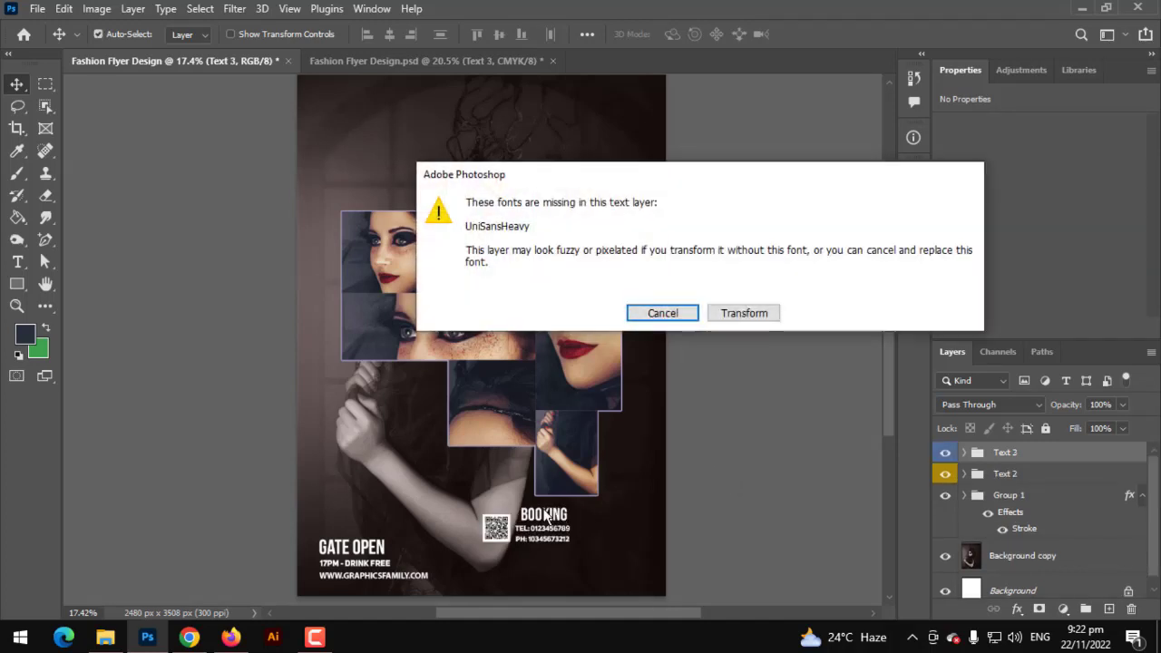
click(743, 316)
drag(565, 517, 638, 563)
key(Right)
key(Right)
key(Right)
key(Right)
key(Right)
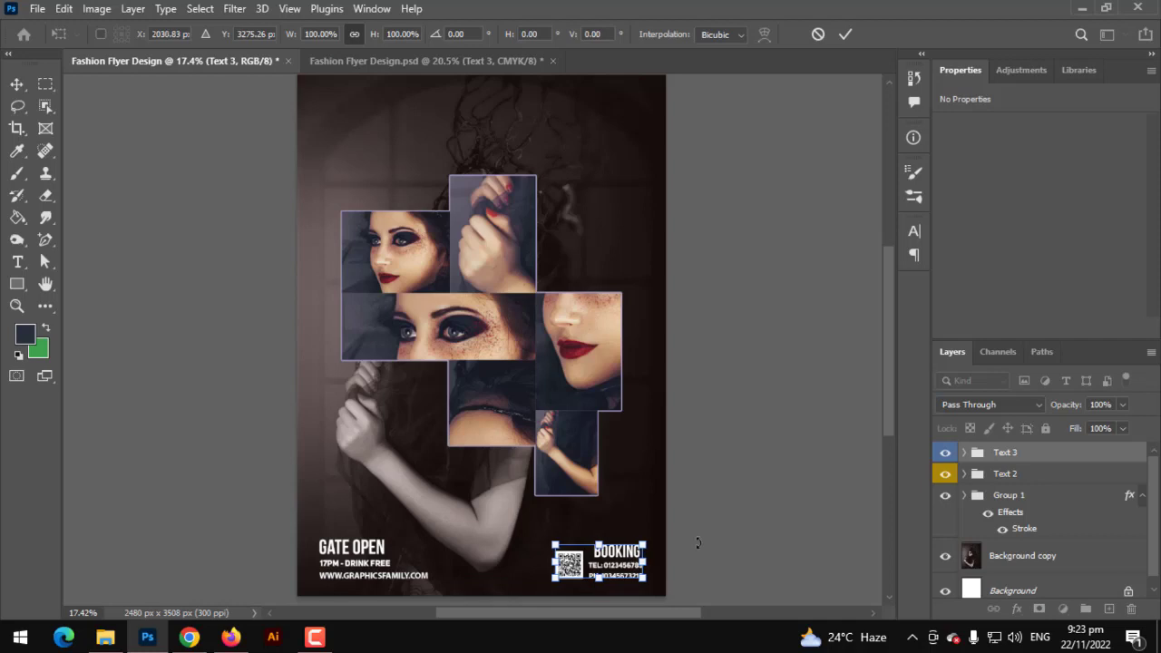
key(Return)
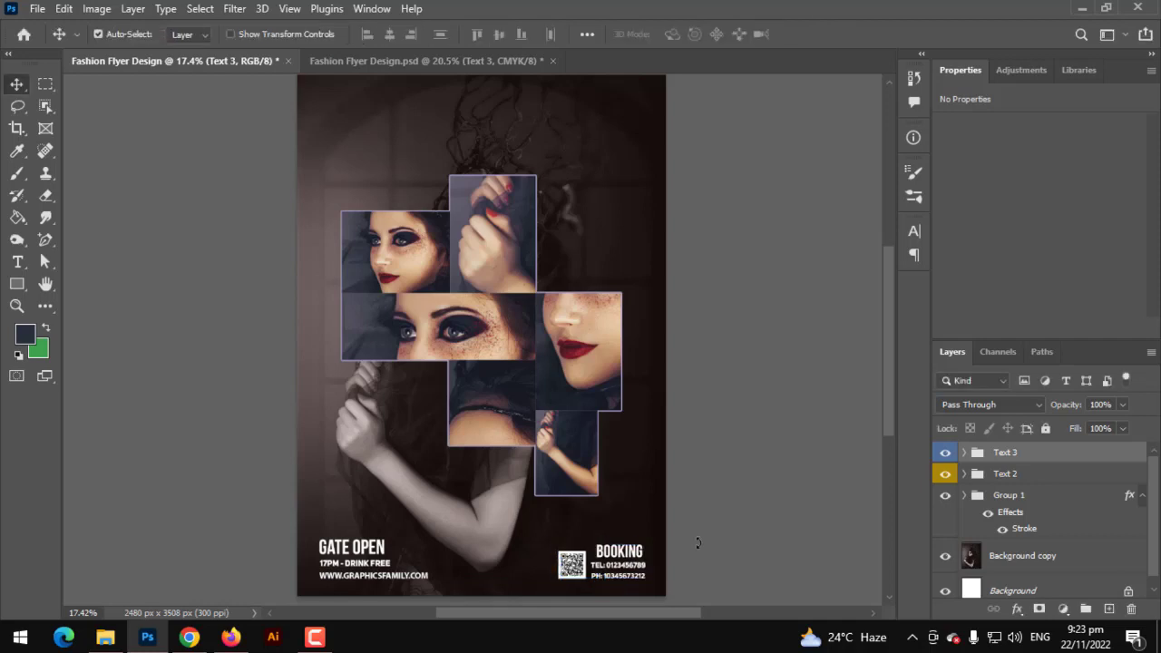
Add the Text 1 group to the flyer and move it down and right so the FASHION SHOW title fits on the page
key(ctrl+v)
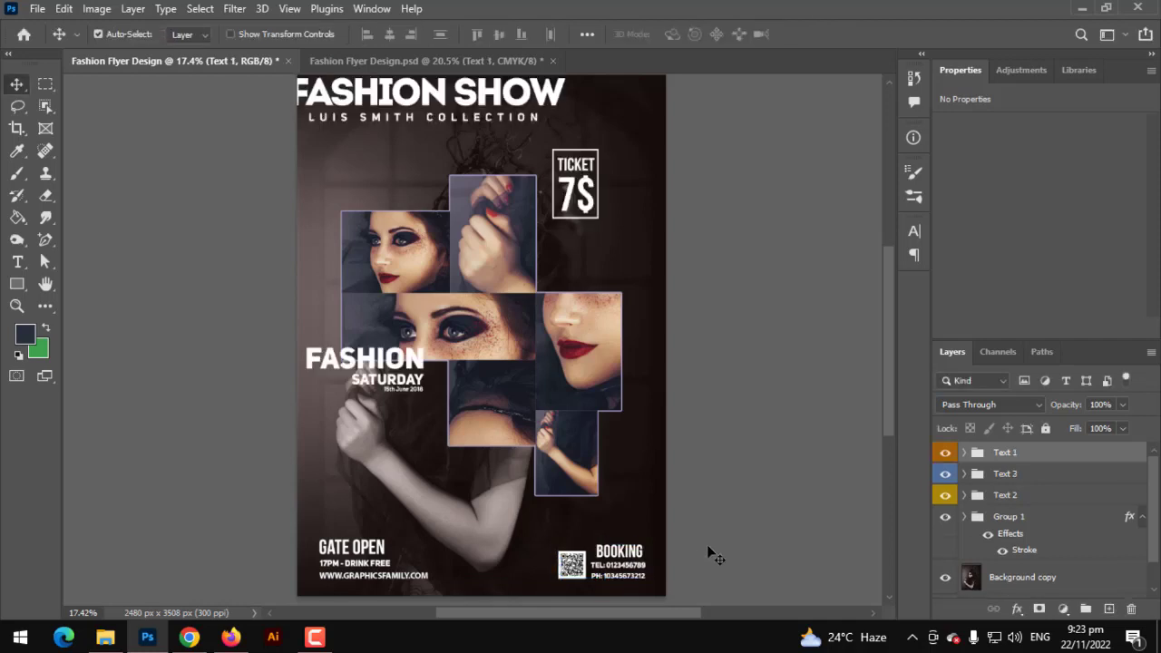
key(ctrl+t)
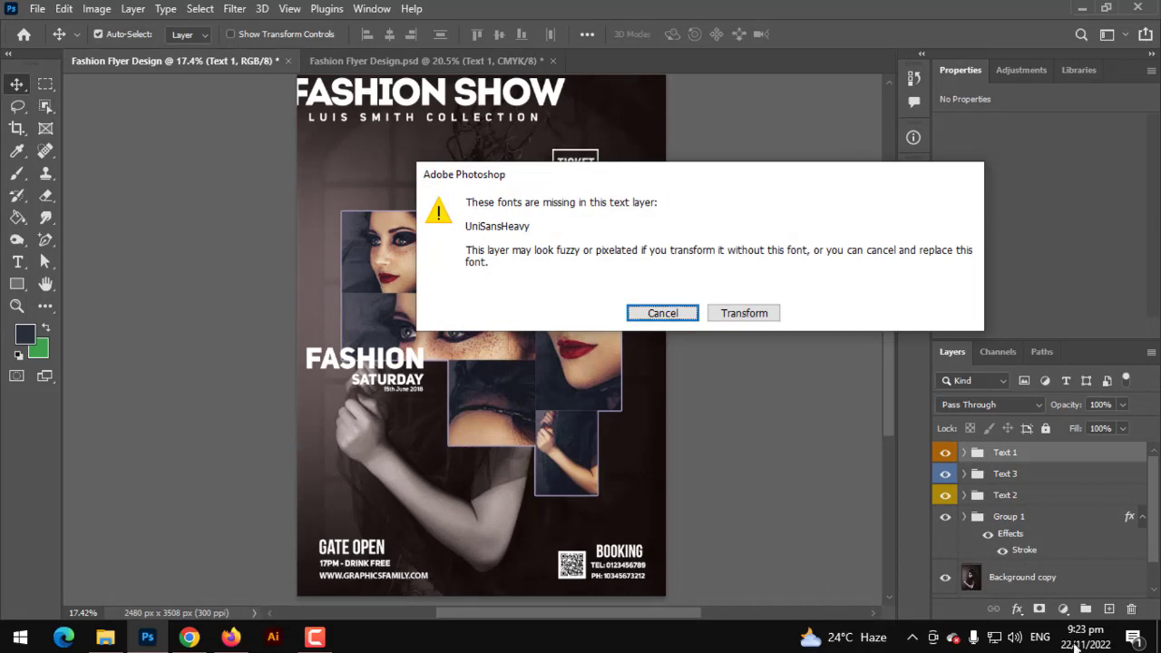
click(744, 313)
drag(585, 223, 630, 236)
key(Return)
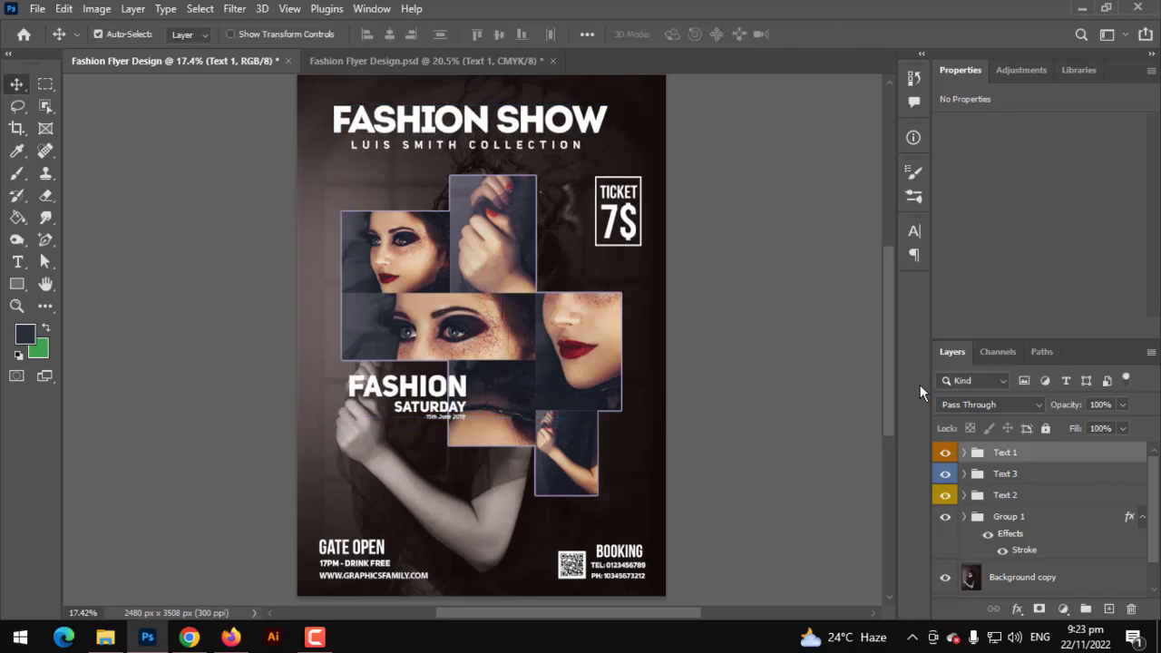
Select the FASHION SHOW title and its collection subtitle in Text 1 and move them slightly down and right to centre them across the flyer
click(965, 454)
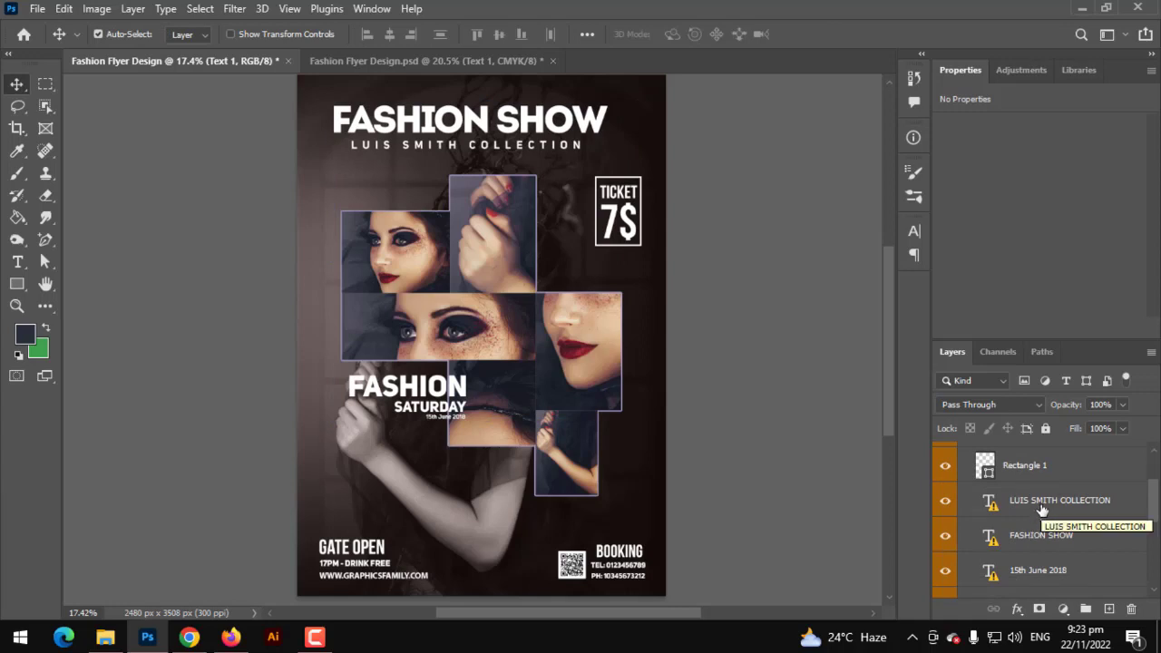
click(945, 505)
click(945, 504)
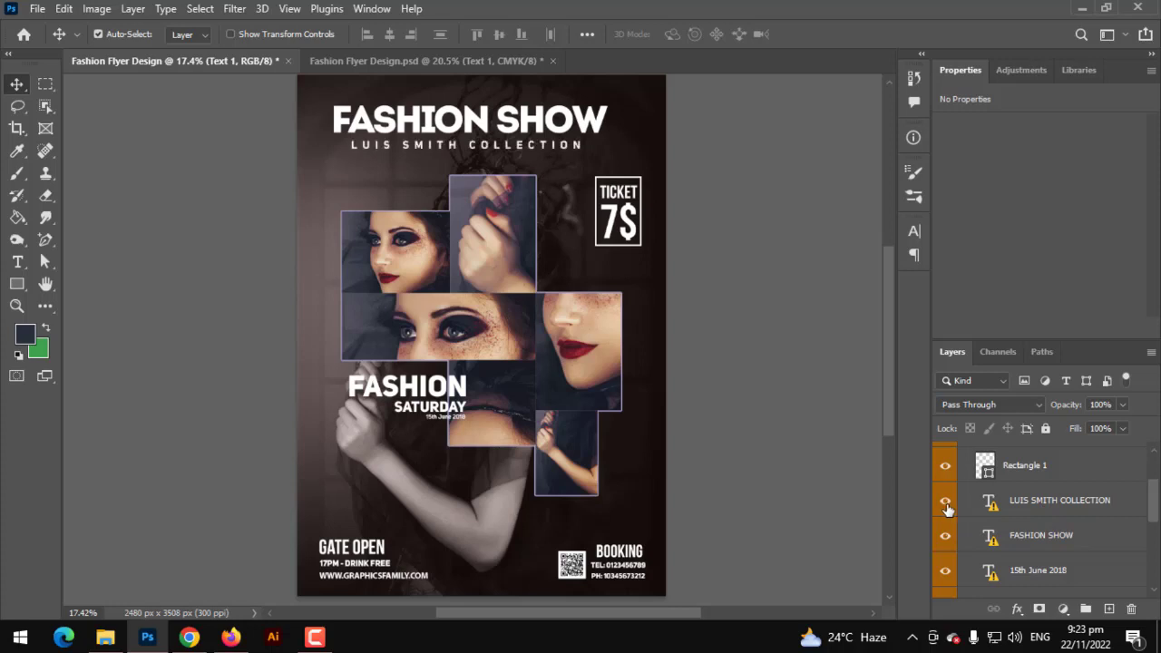
click(1027, 510)
ctrl+click(1035, 548)
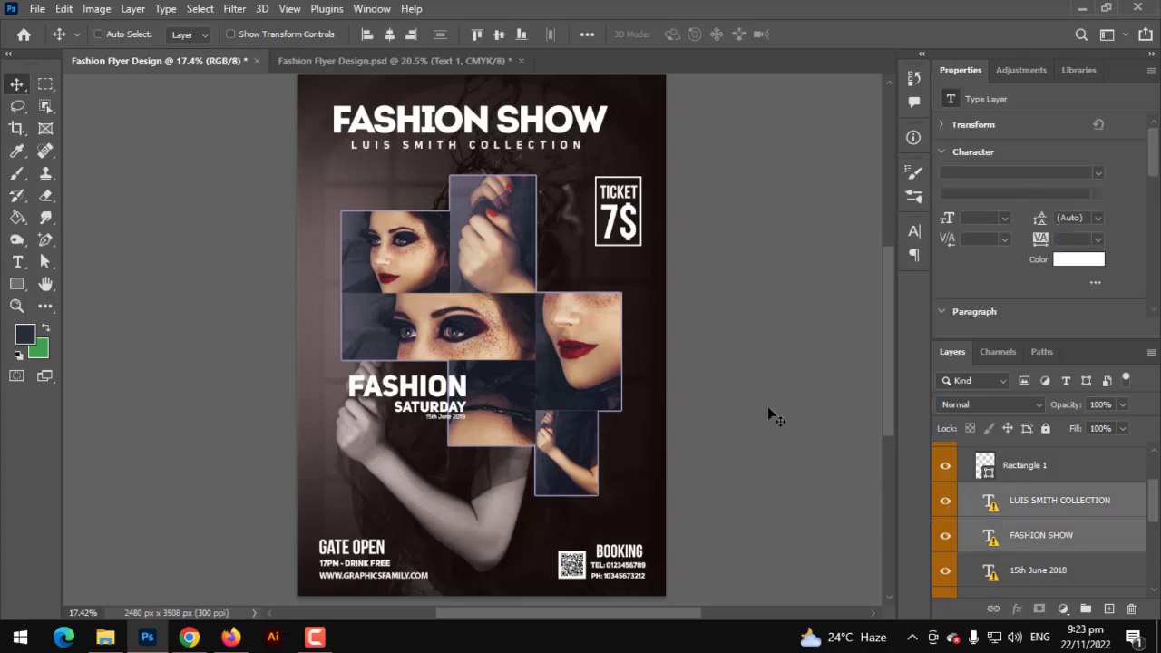
key(ctrl+t)
click(733, 317)
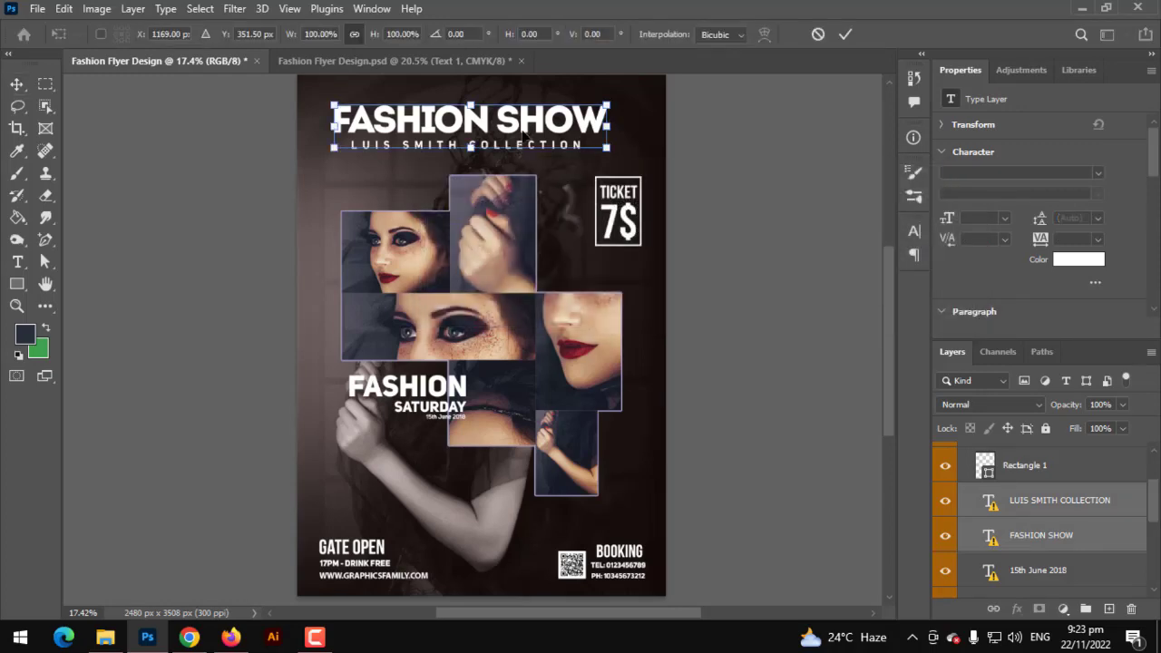
drag(524, 133, 532, 142)
key(Return)
Move the 7$, TICKET and Rectangle 1 layers together beside the upper hand crop, with the rectangle at about X 1735, Y 841 px
scroll(1034, 517, up, 1)
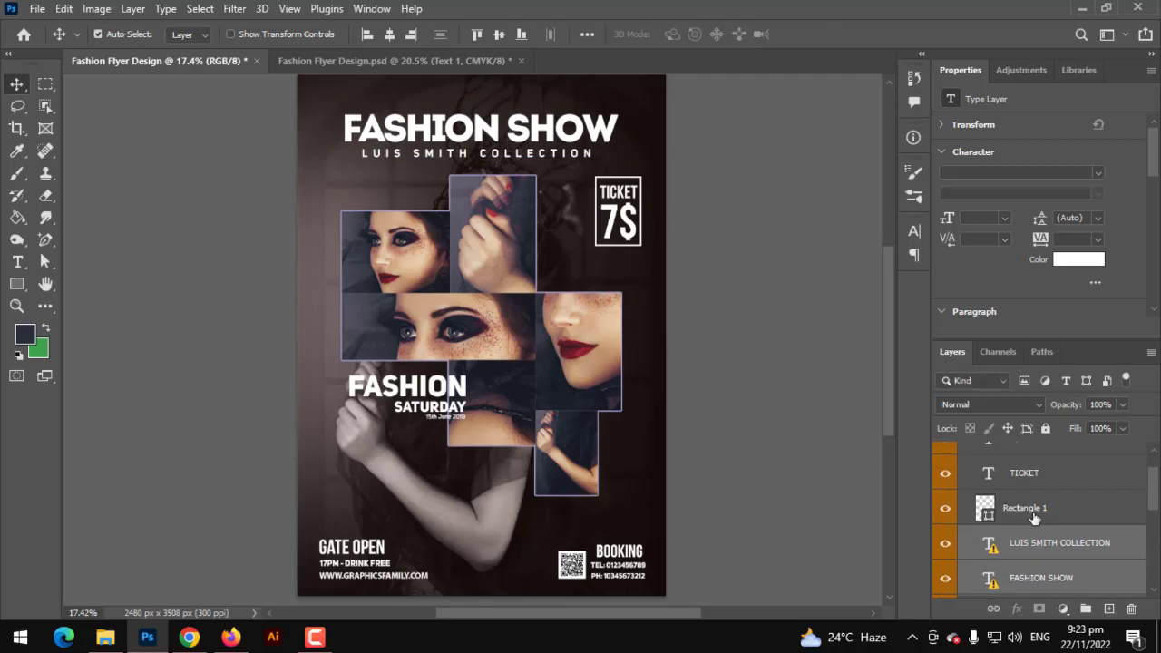
click(1025, 508)
scroll(1025, 526, up, 1)
shift+click(1015, 481)
key(ctrl+t)
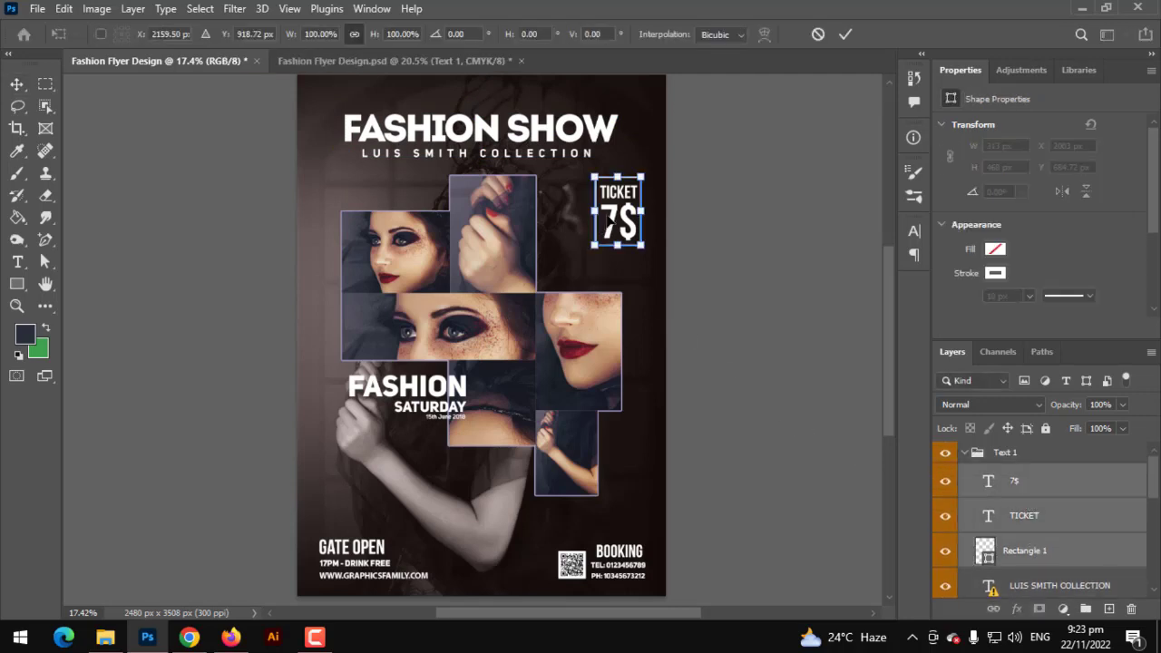
drag(610, 221, 575, 245)
key(Return)
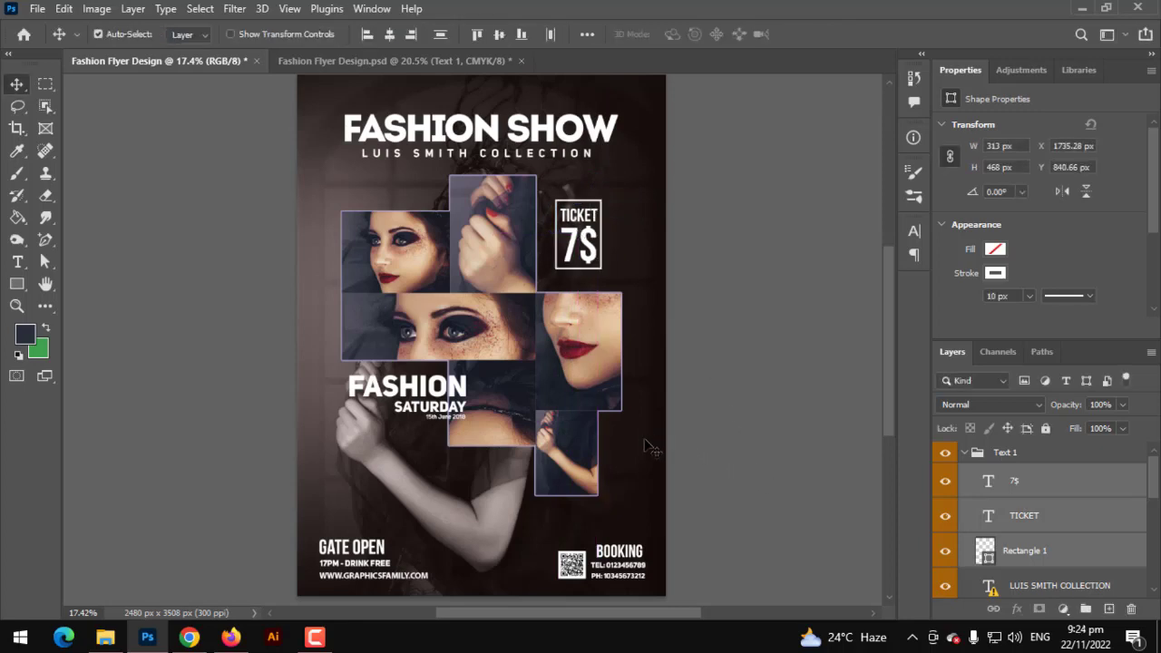
Move the FASHION, SATURDAY and 15th June 2018 text layers together below the shoulder crop, at about X 1128, Y 2729 px
scroll(1031, 568, down, 3)
scroll(1031, 568, down, 1)
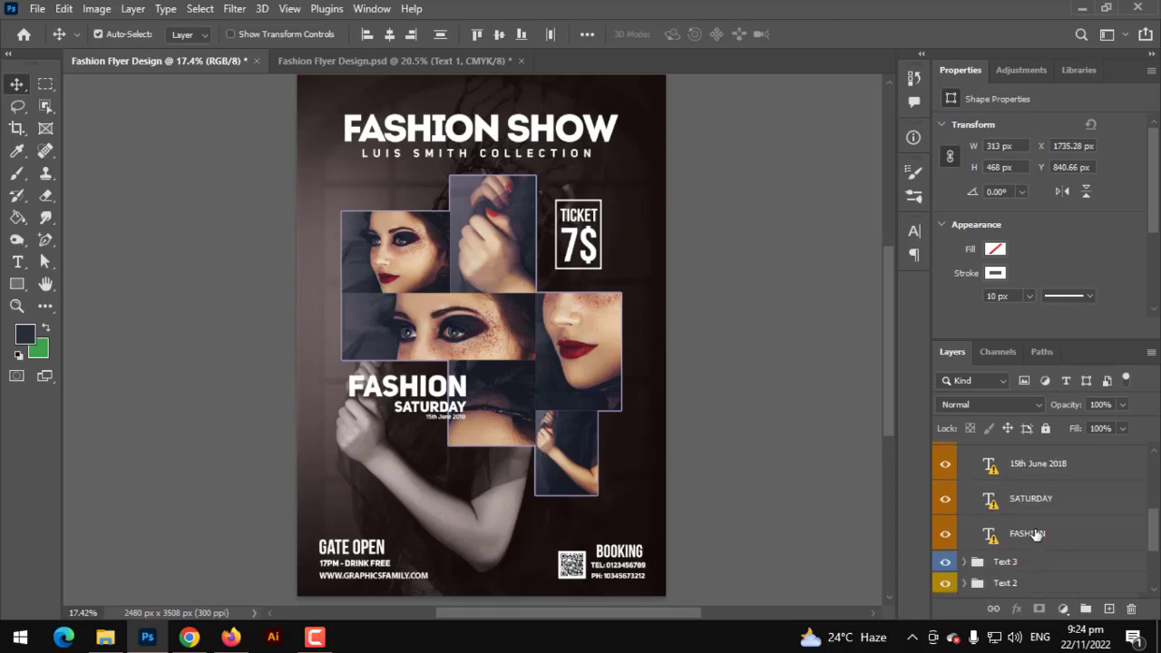
click(1050, 523)
scroll(1044, 519, up, 1)
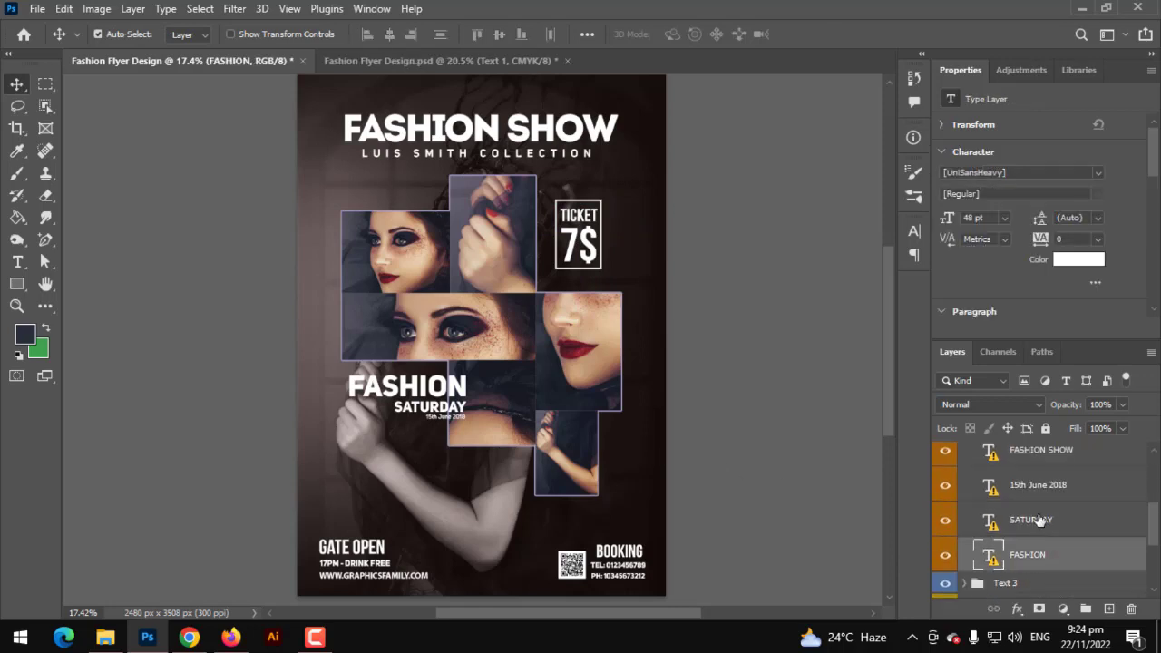
shift+click(1011, 499)
key(ctrl+t)
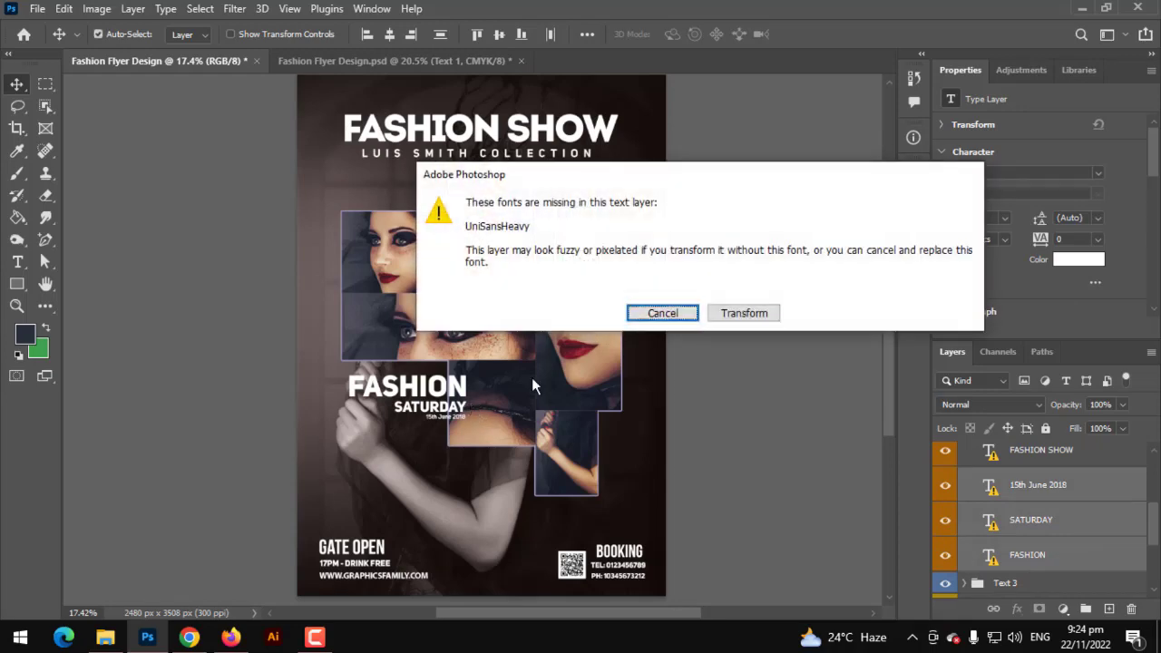
click(742, 312)
drag(461, 397, 508, 490)
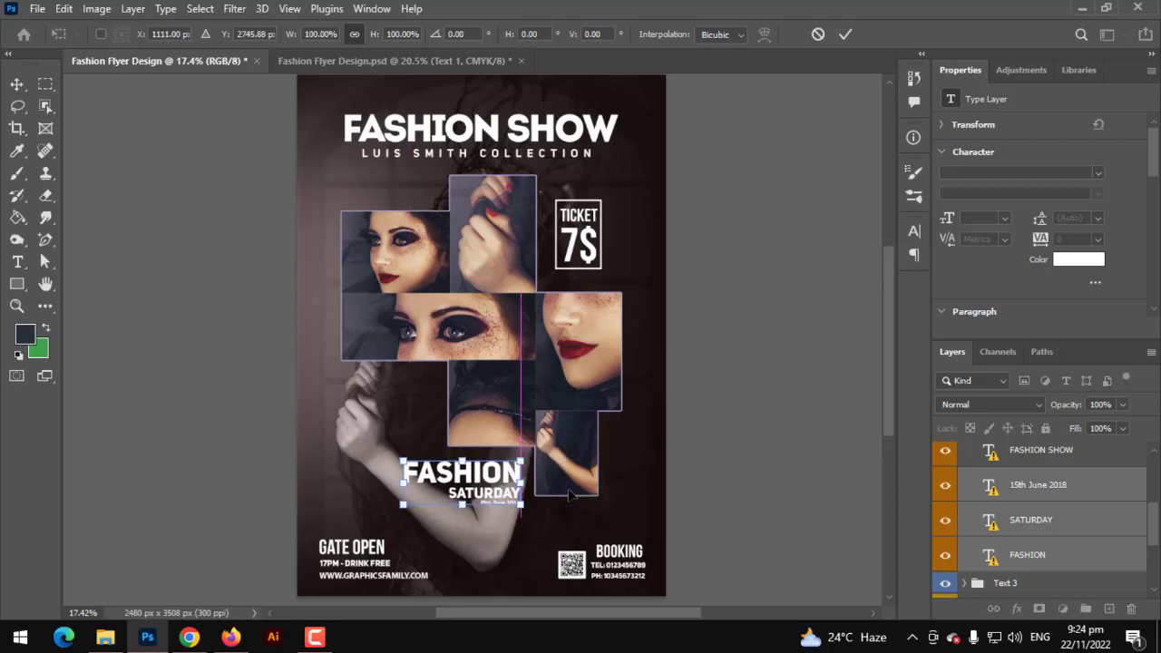
key(Up)
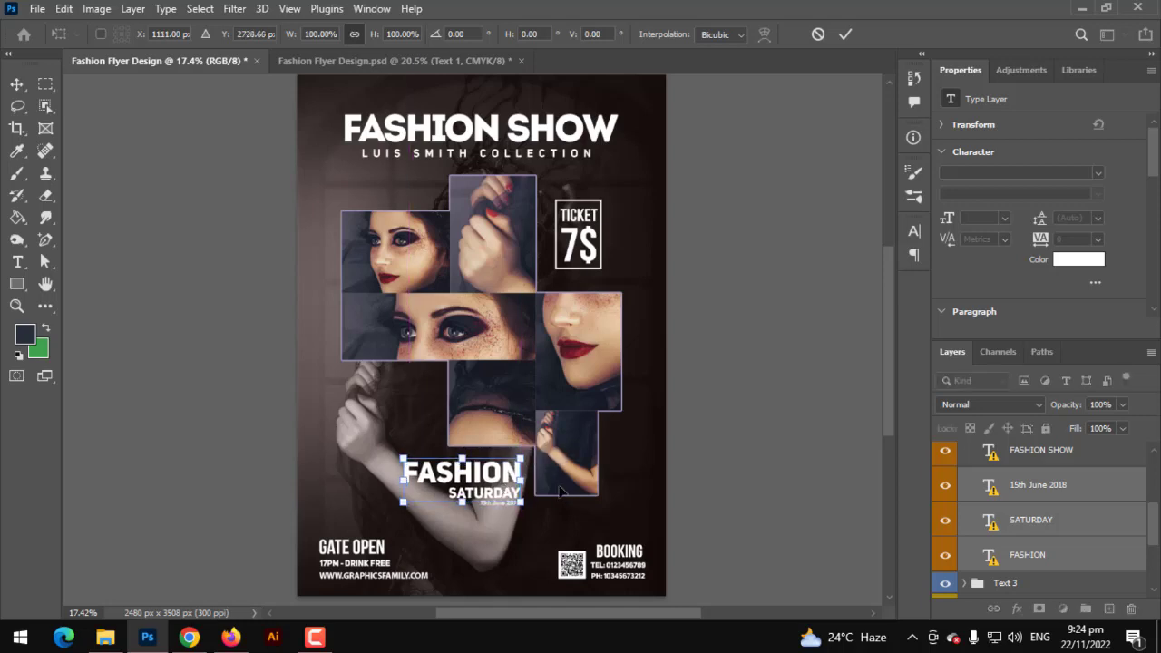
key(Right)
key(Right)
key(Right)
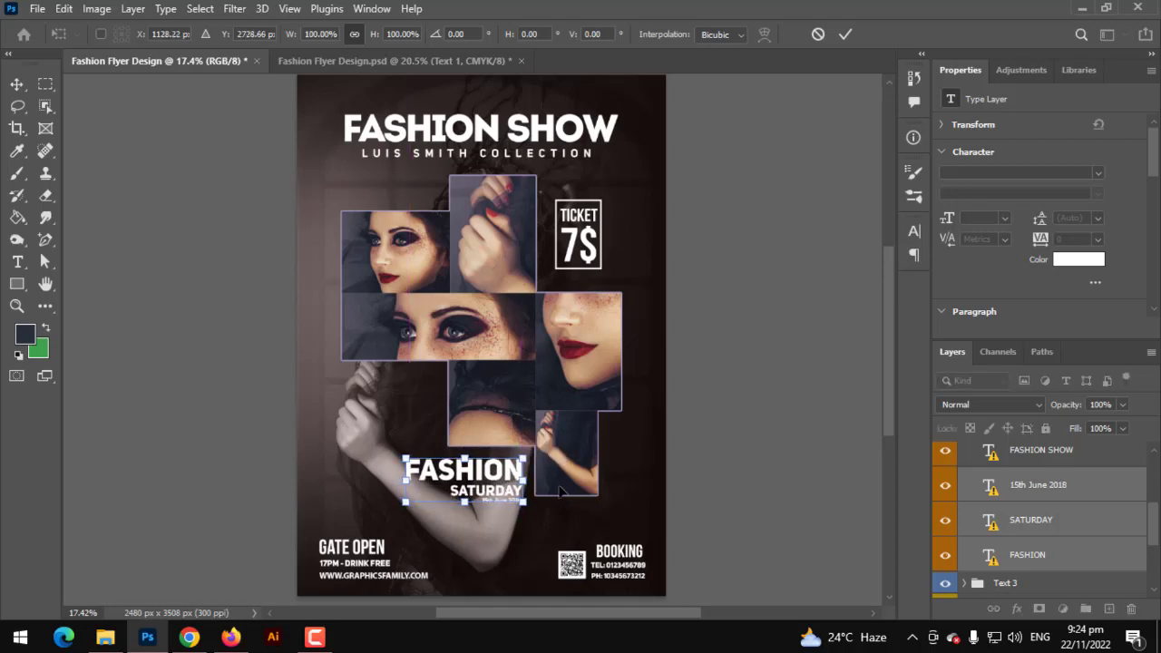
key(Return)
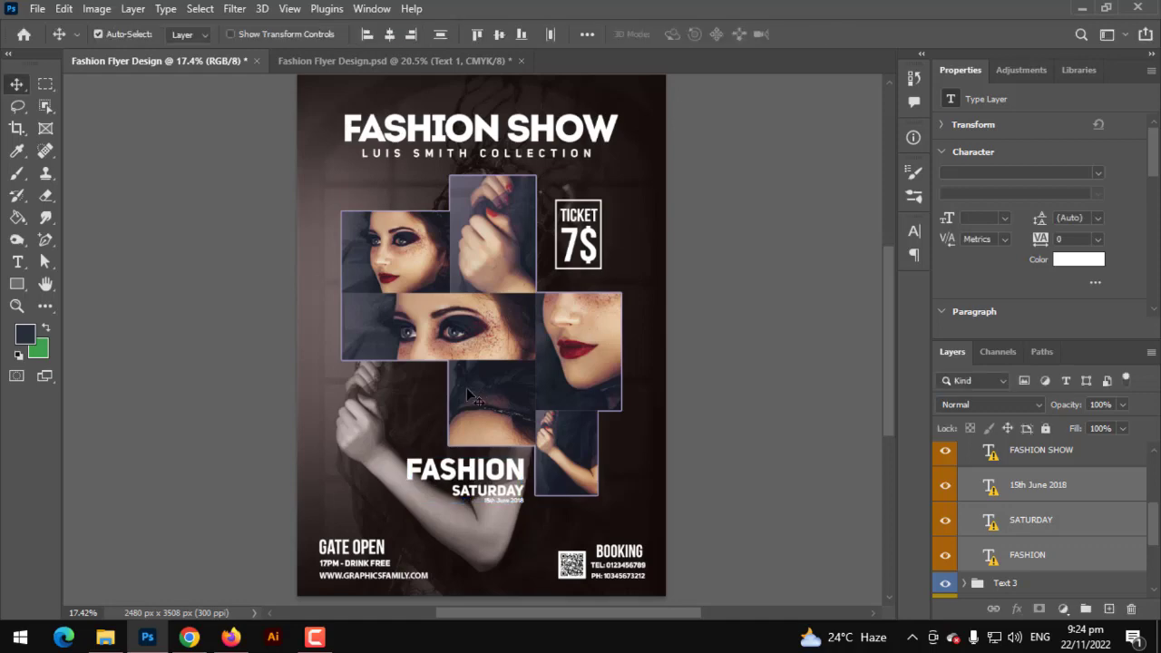
Scale the FASHION SHOW title and its collection subtitle together down to about 82% around their centre
drag(467, 388, 468, 402)
scroll(495, 96, up, 2)
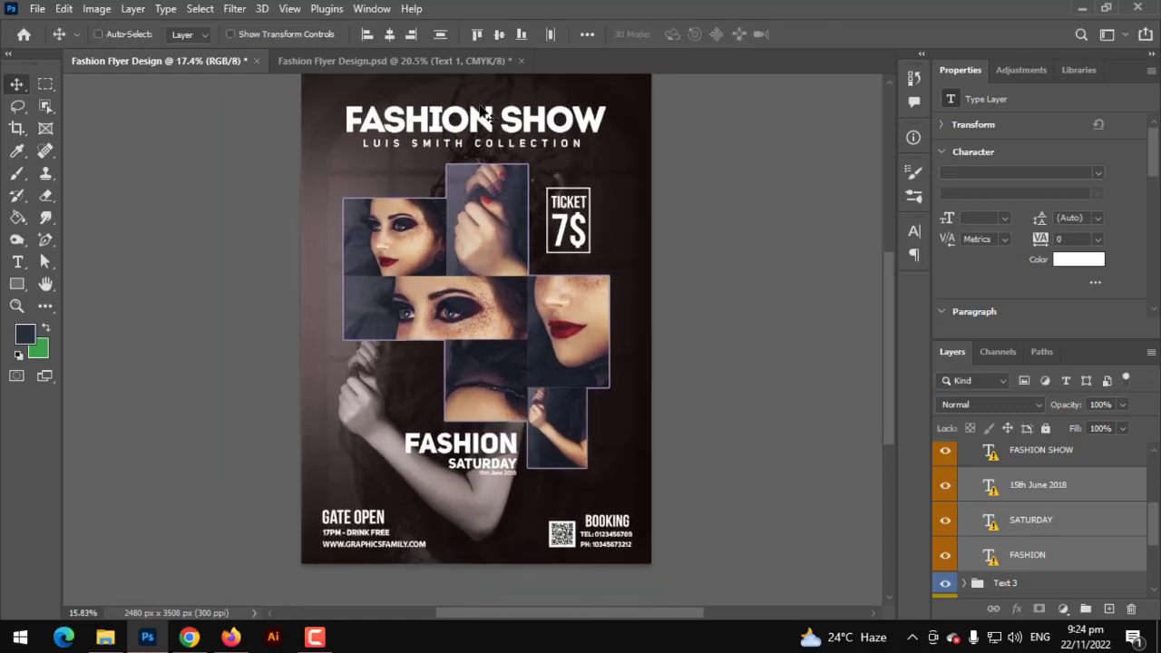
scroll(488, 118, up, 3)
scroll(1043, 535, up, 3)
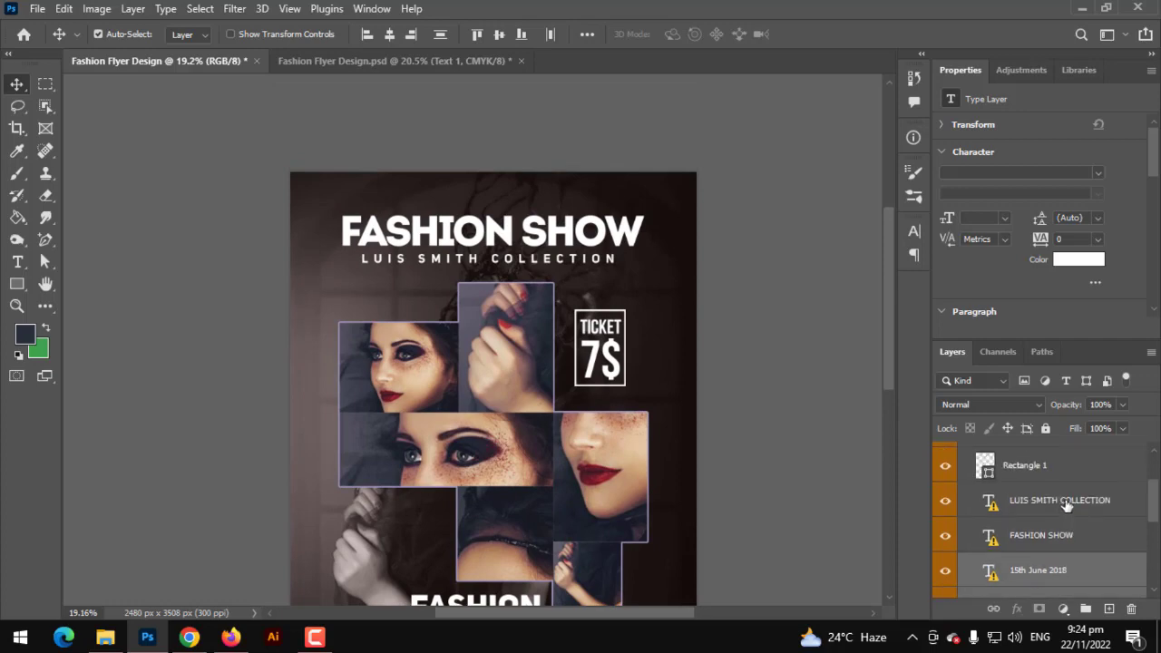
click(1045, 572)
scroll(1045, 571, down, 1)
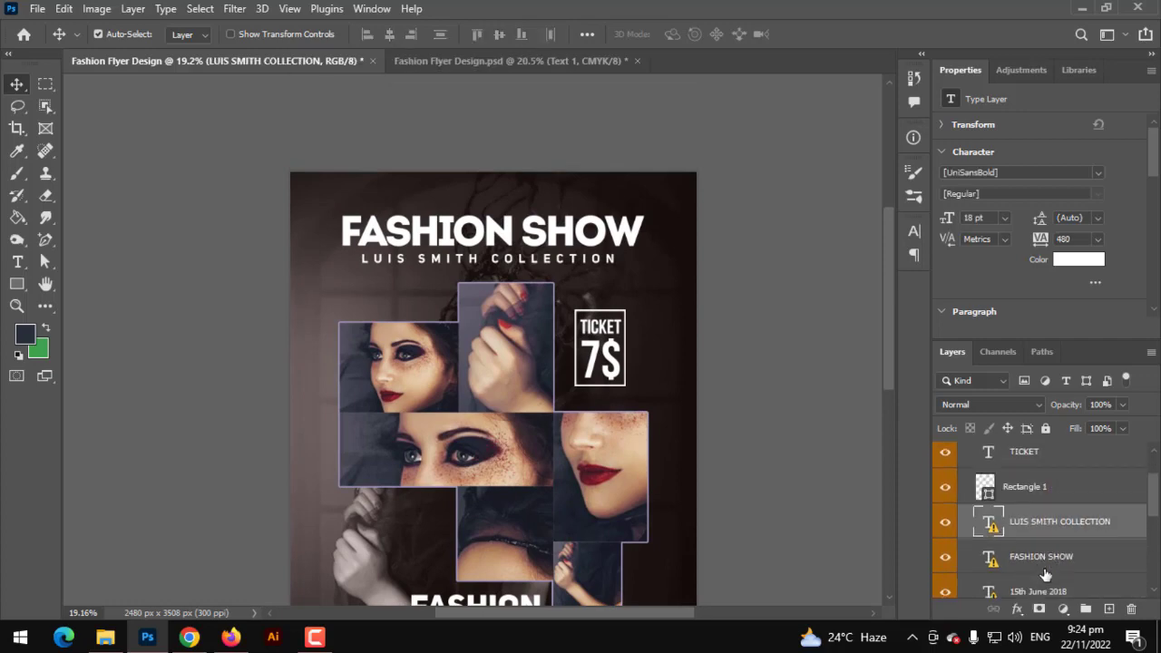
shift+click(635, 234)
key(ctrl+t)
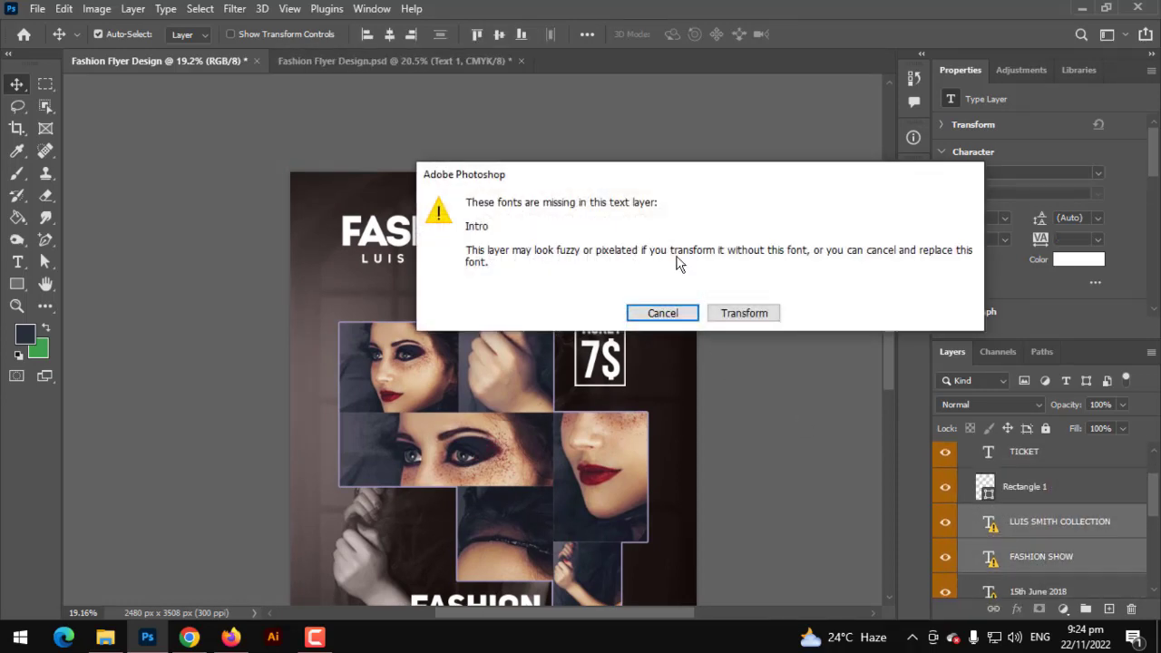
click(754, 317)
drag(647, 216, 579, 256)
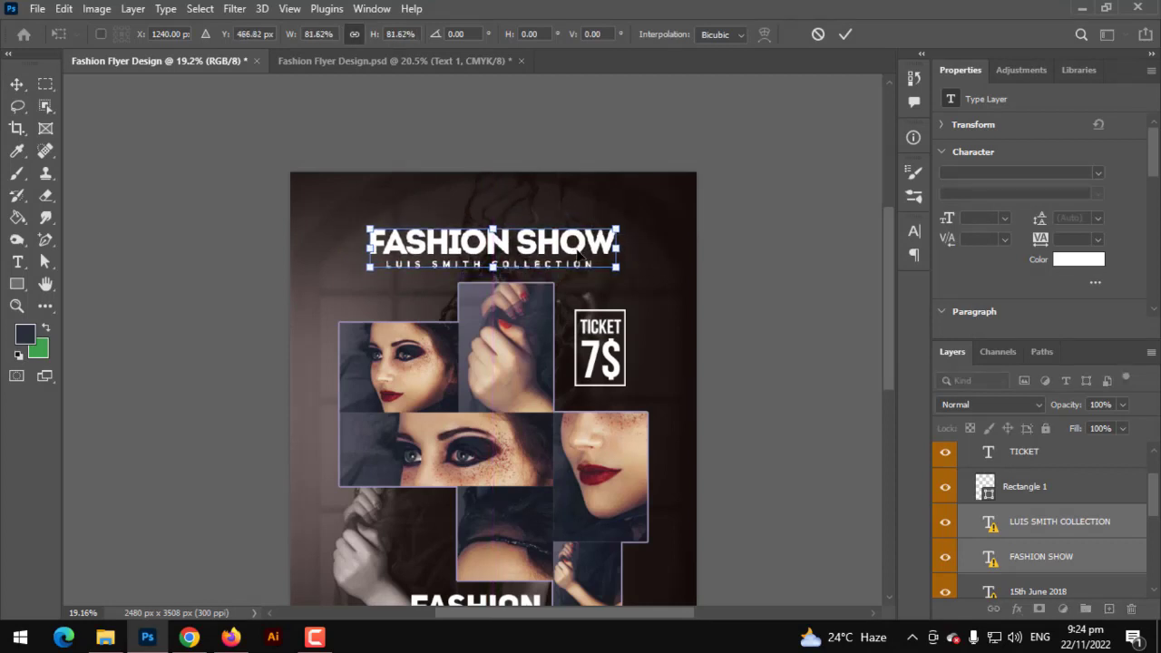
key(Return)
Move the Graphics Family Logo group off the title into the flyer's upper-left corner
scroll(503, 234, up, 2)
scroll(463, 195, up, 3)
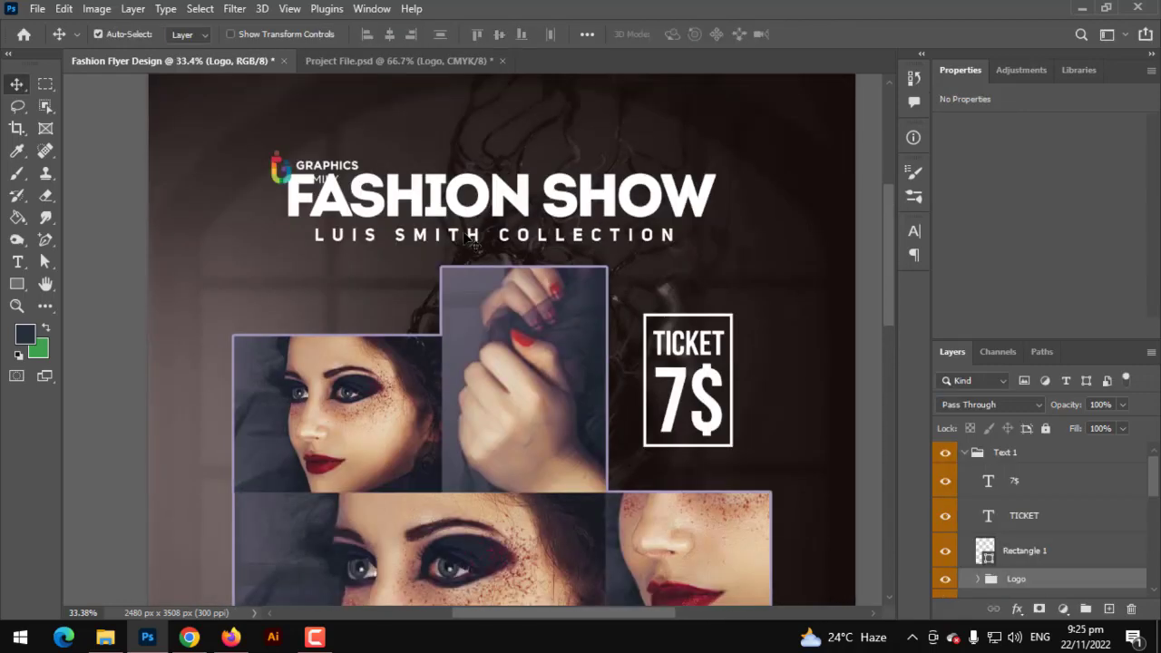
key(ctrl+t)
drag(315, 154, 256, 130)
key(Return)
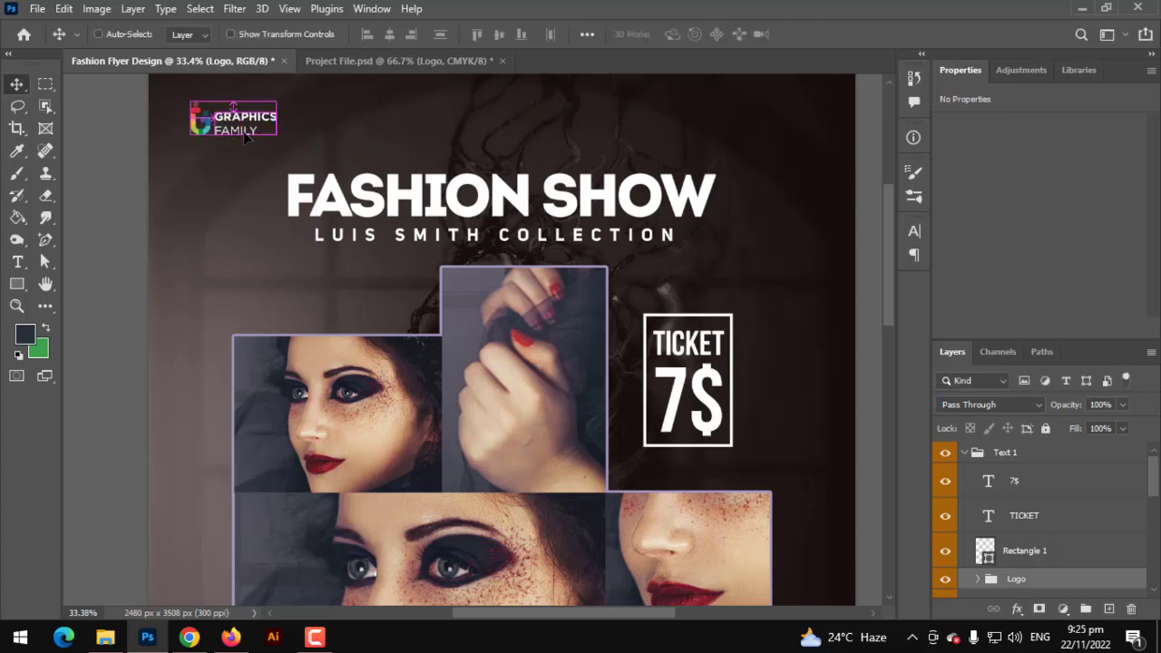
Collapse the Text 1 group and delete the locked white Background layer
key(ctrl+0)
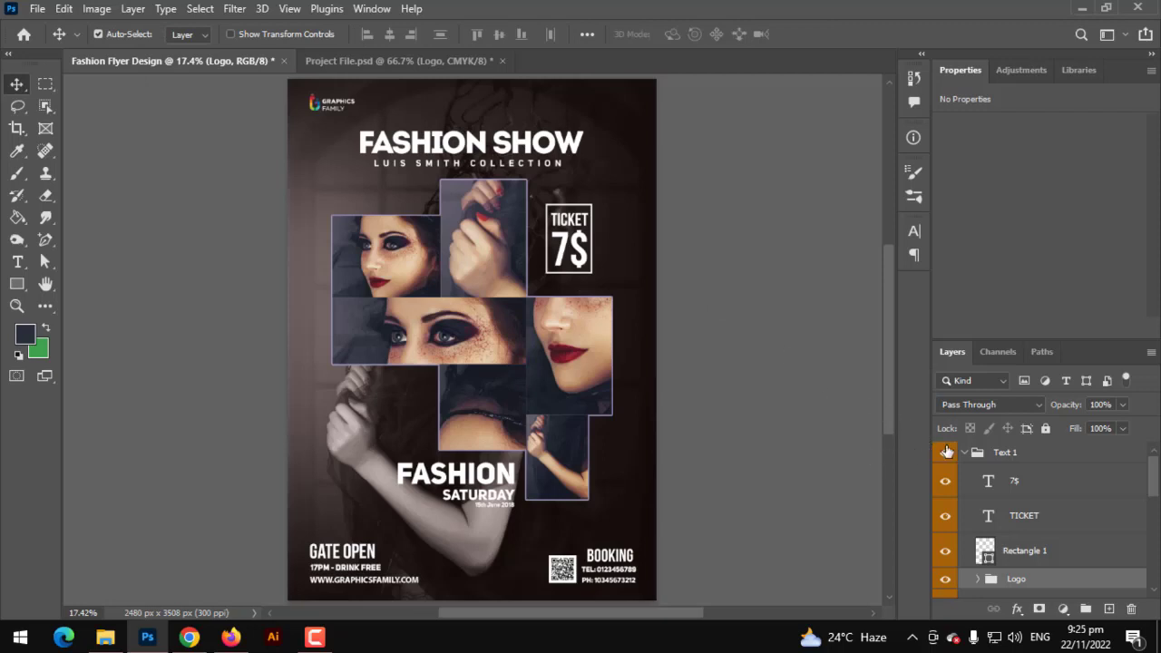
click(964, 452)
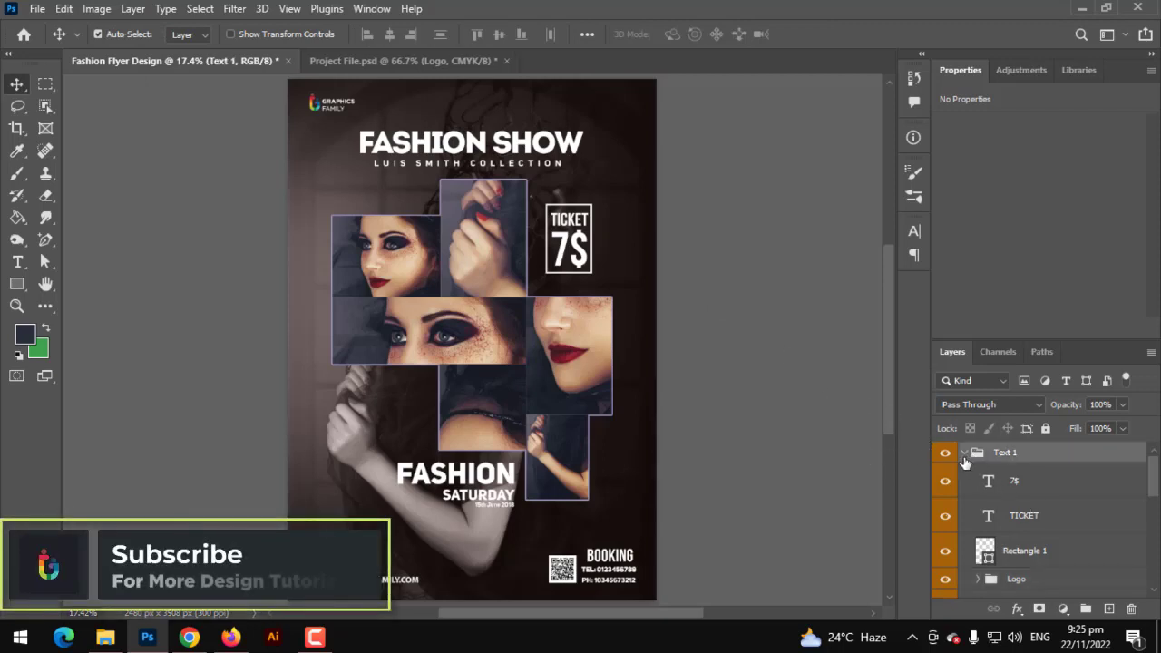
scroll(964, 461, down, 1)
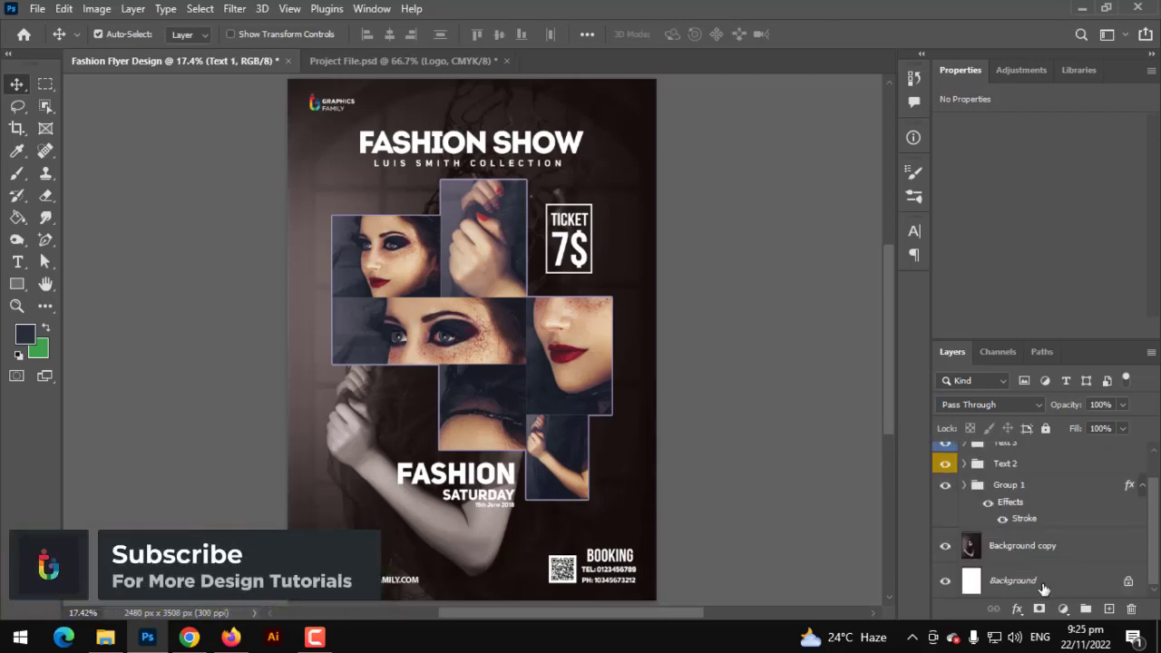
click(1048, 583)
key(Delete)
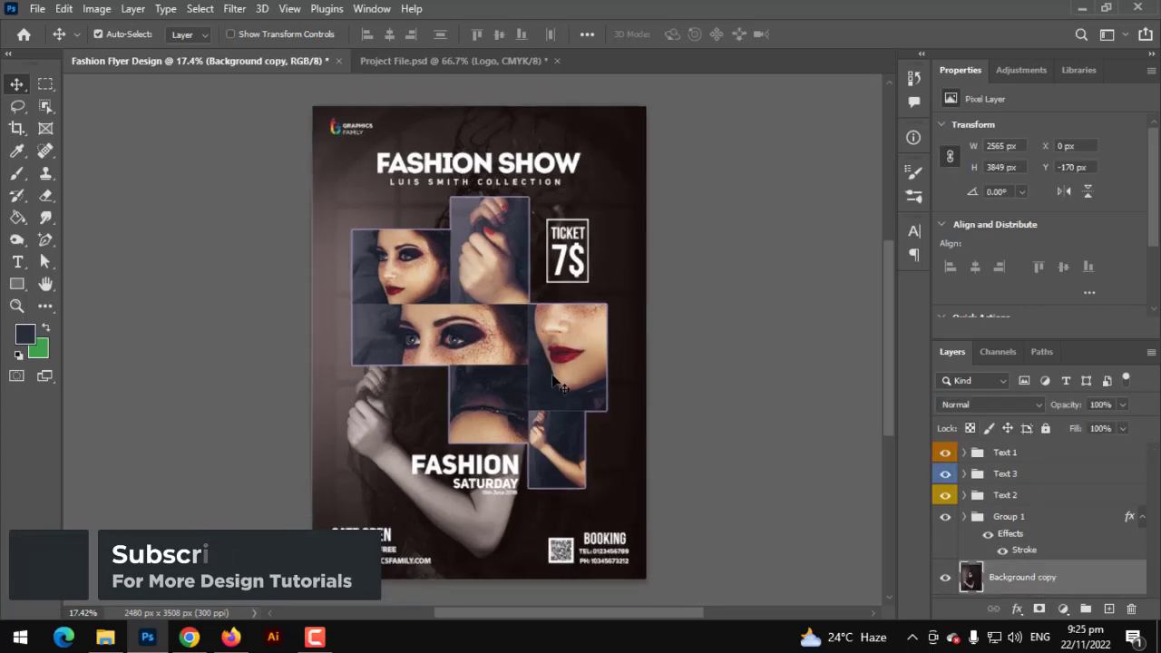
scroll(555, 390, down, 1)
scroll(548, 382, up, 1)
scroll(547, 382, down, 1)
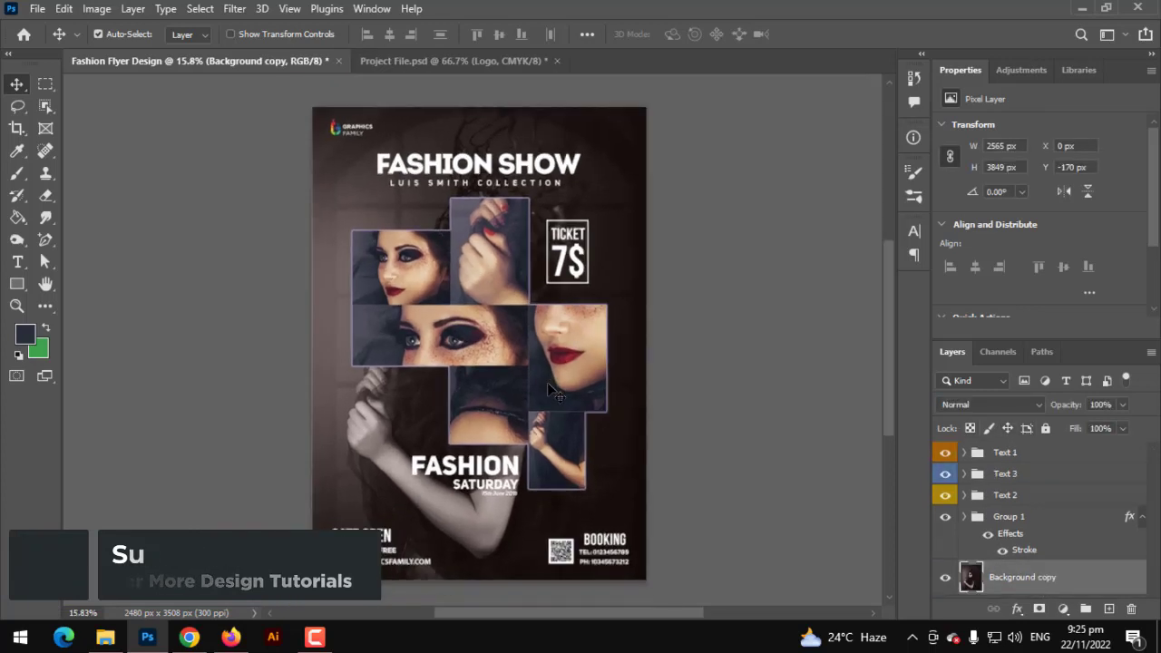